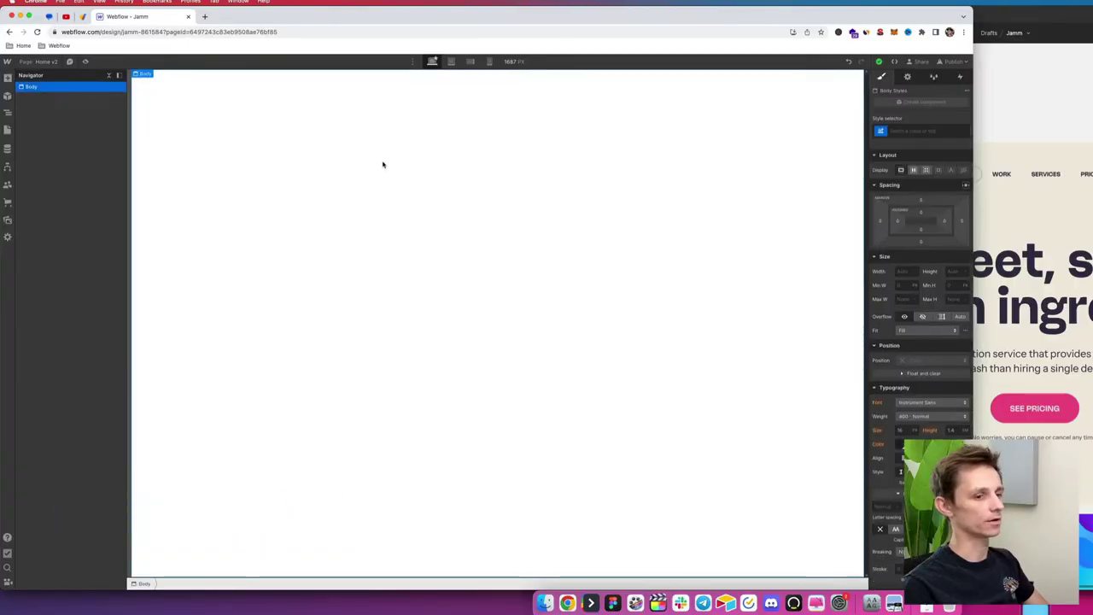
Step: Switch to the Figma design and examine the header's logo and navigation links
click(1048, 137)
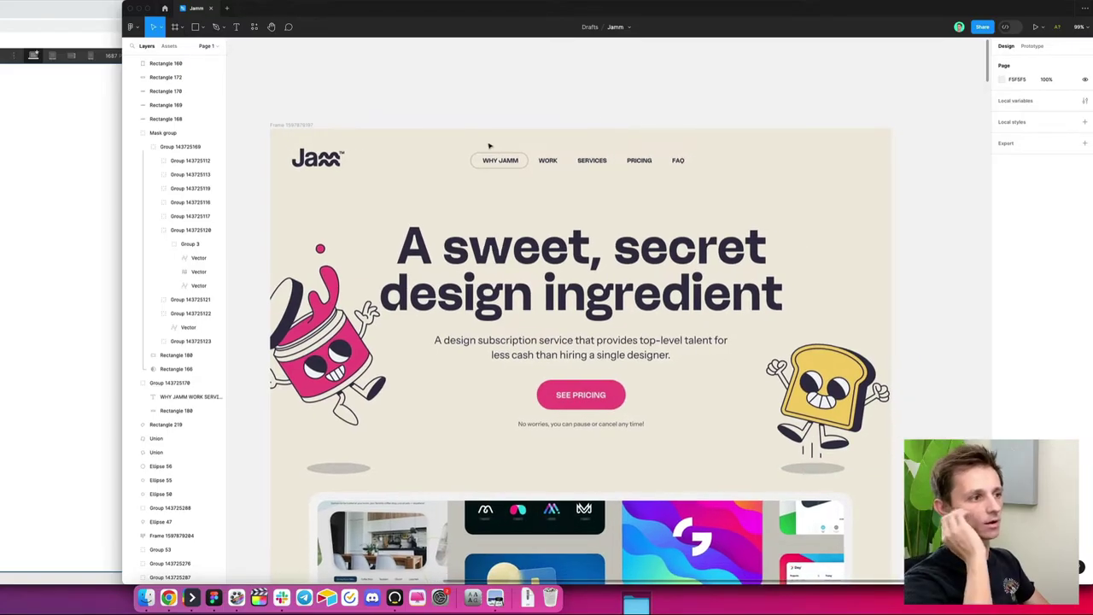
drag(481, 144, 505, 150)
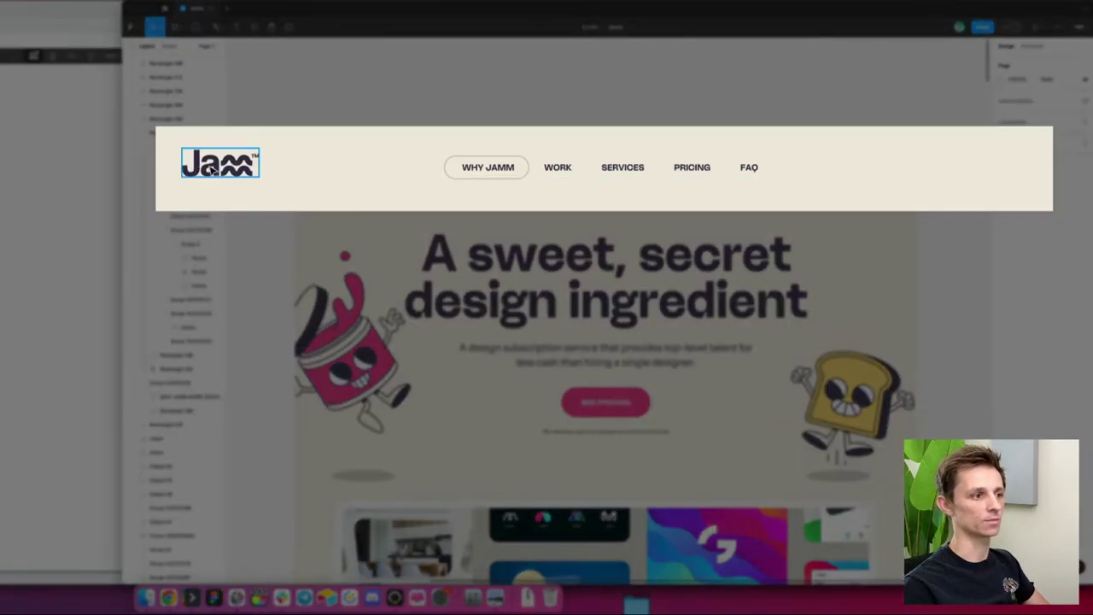
click(333, 169)
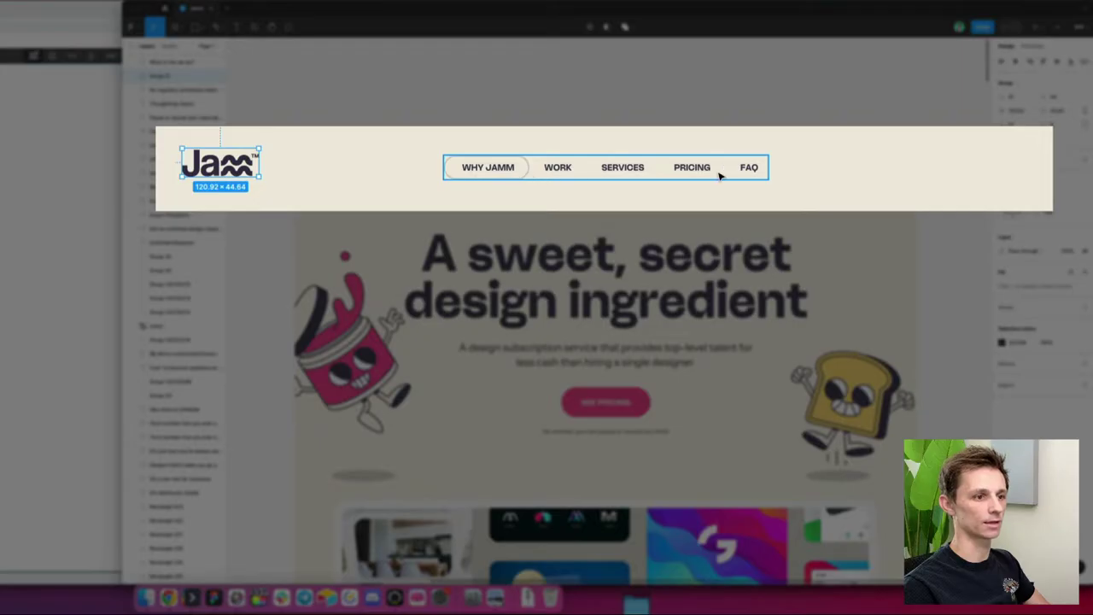
click(470, 111)
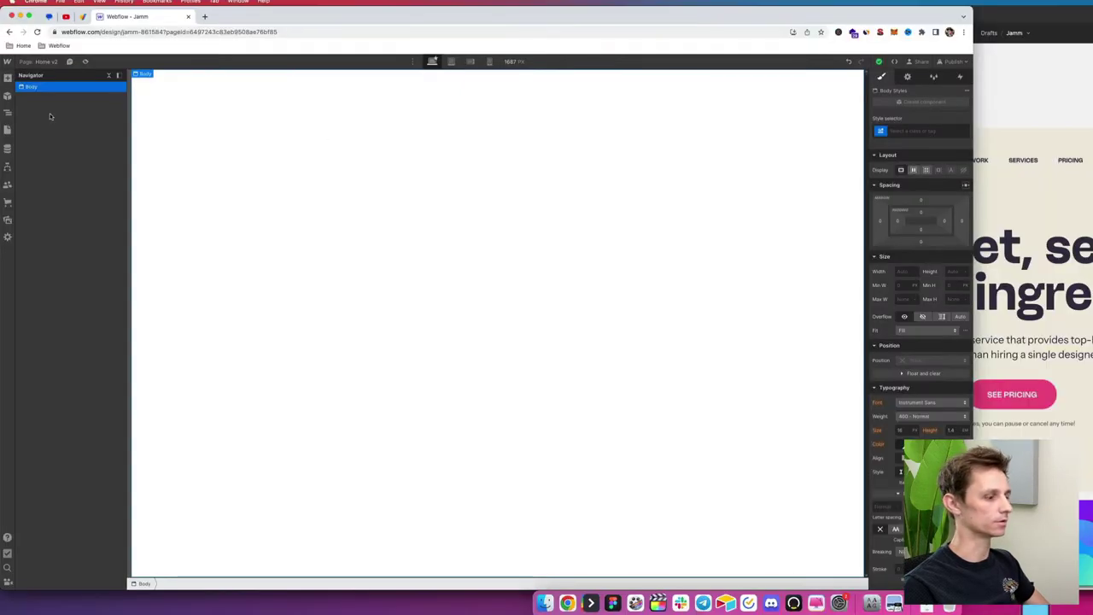
Step: Switch to Webflow and add a Navbar element to the empty page body
key(a)
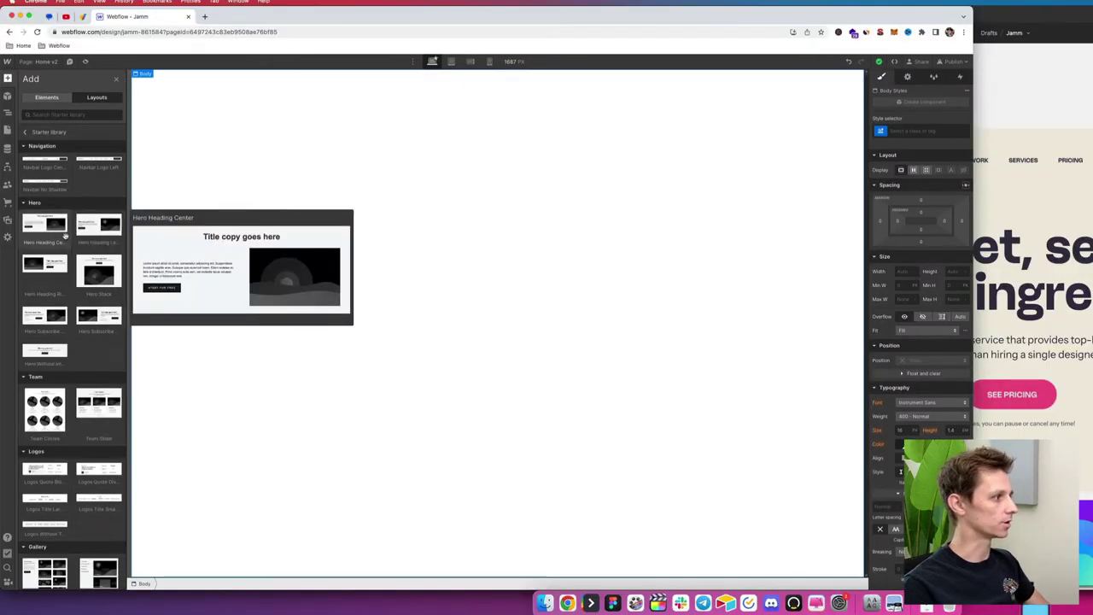
click(26, 132)
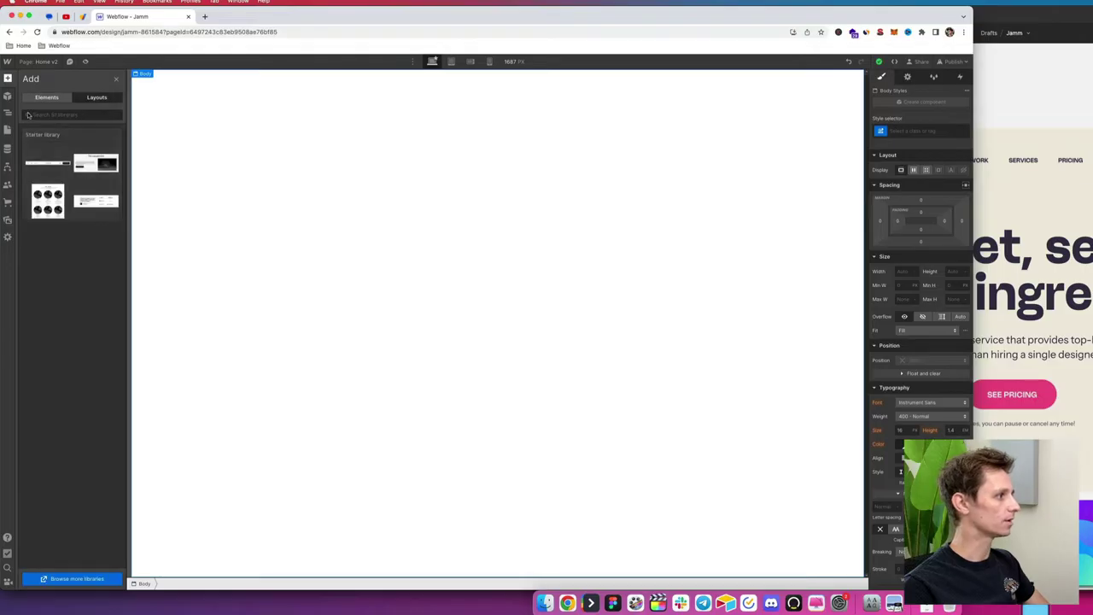
click(46, 97)
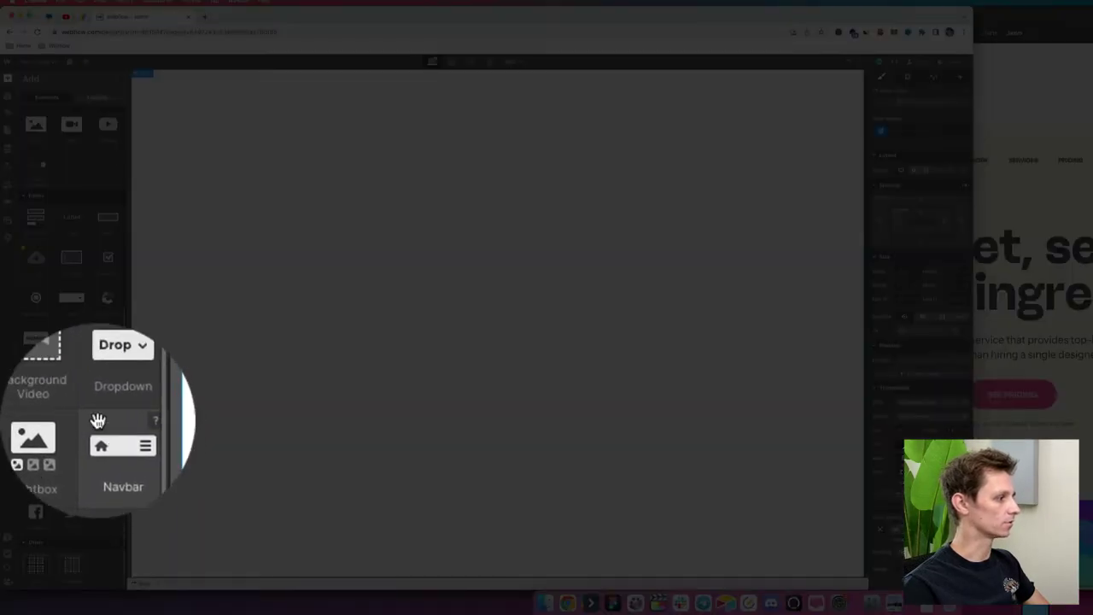
click(102, 433)
click(371, 243)
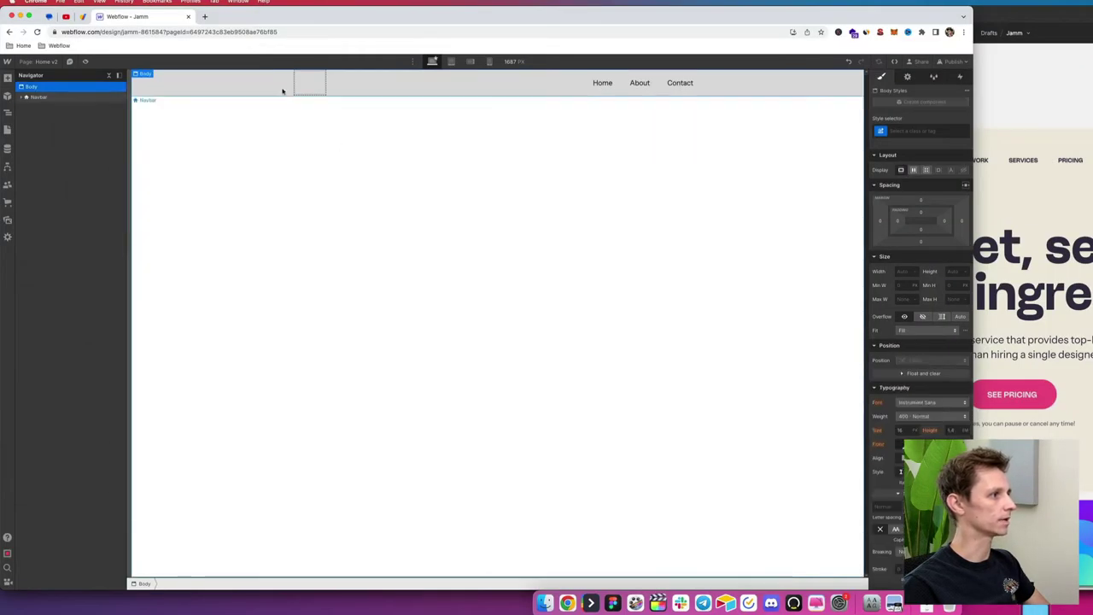
Step: Insert an Image element inside the navbar's Brand link
click(312, 82)
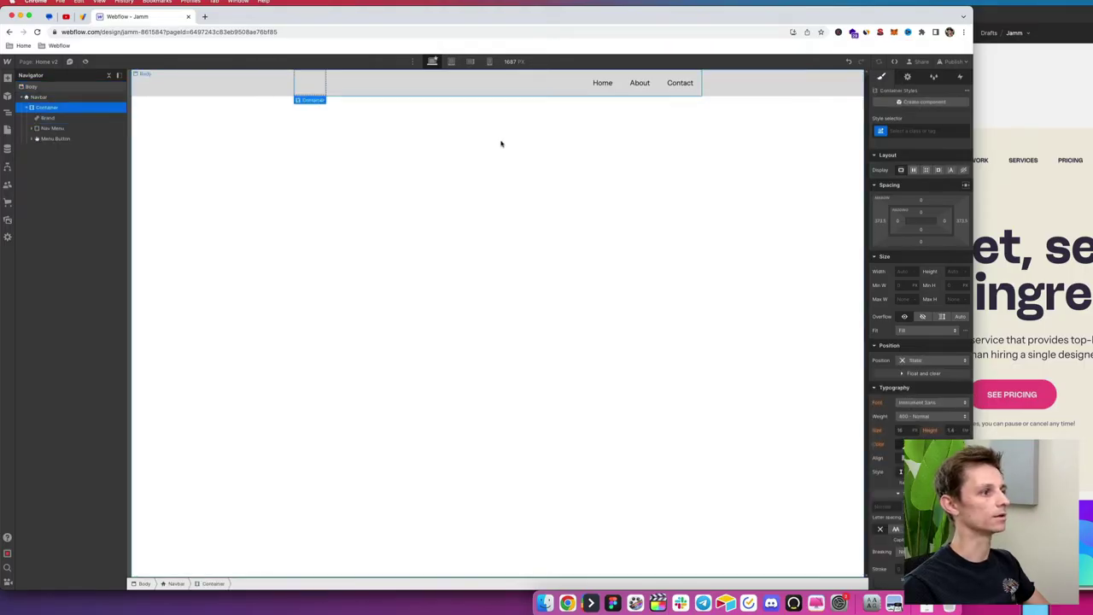
click(299, 87)
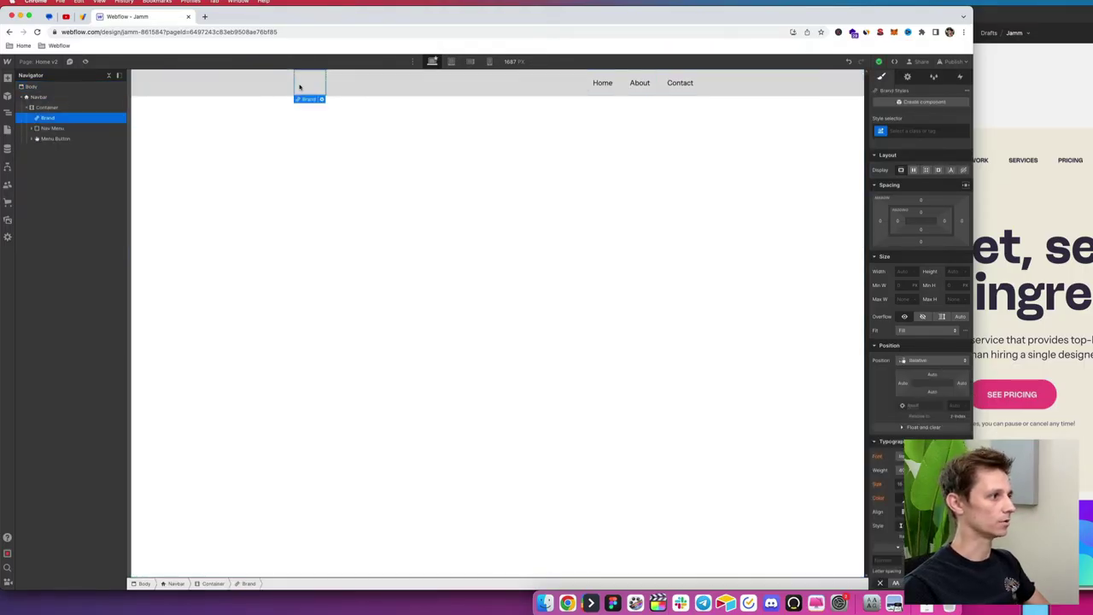
key(j)
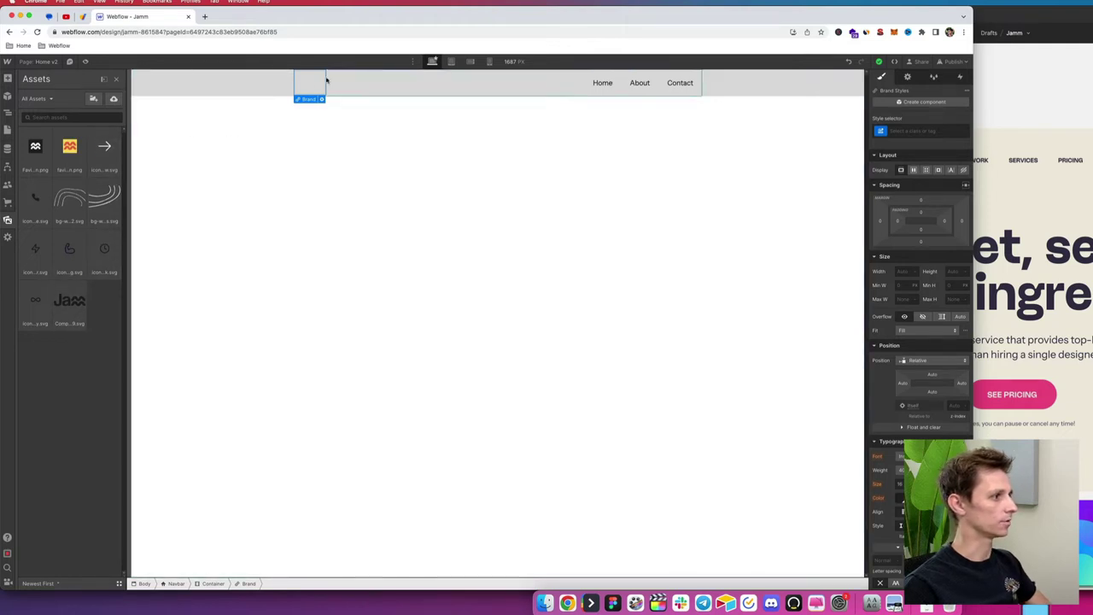
click(316, 82)
key(super+e)
text(Ima)
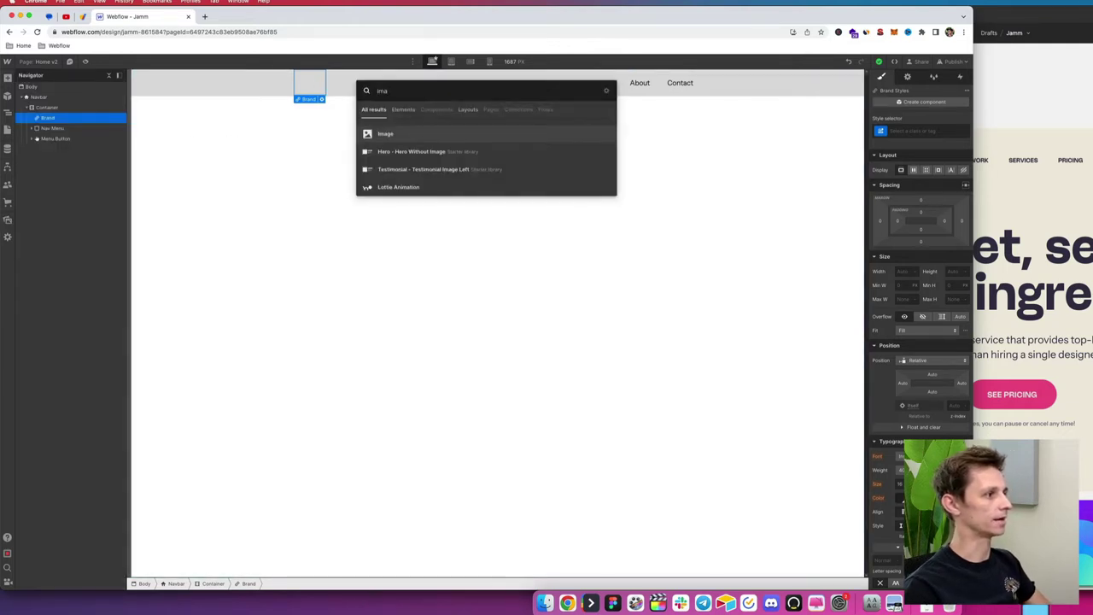
key(Return)
Step: Set the Brand image to the Jamm logo from the site's assets and close its settings
click(345, 102)
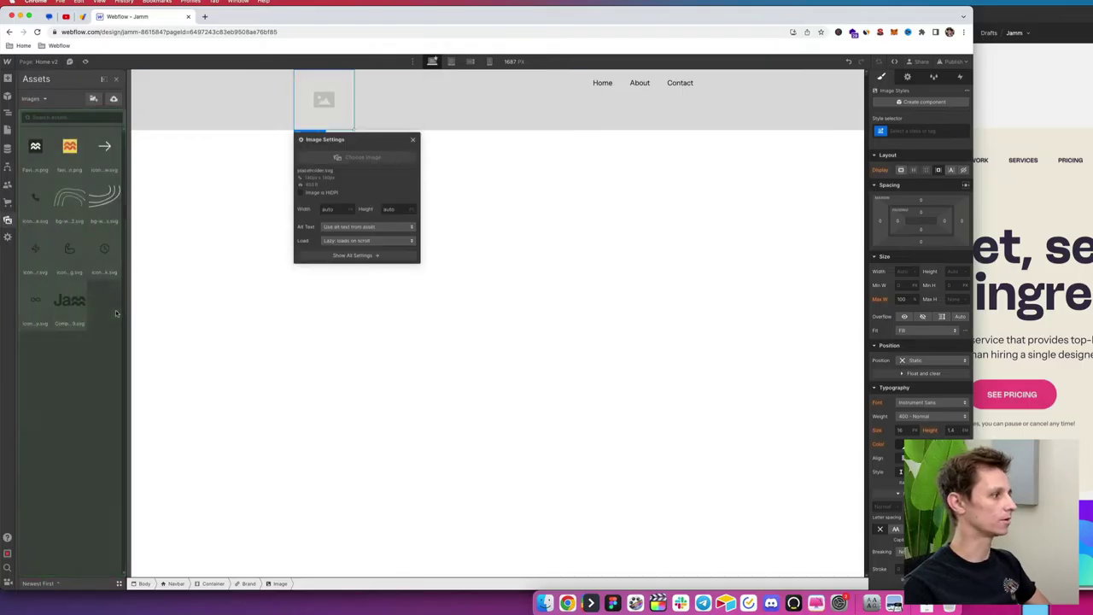
click(70, 301)
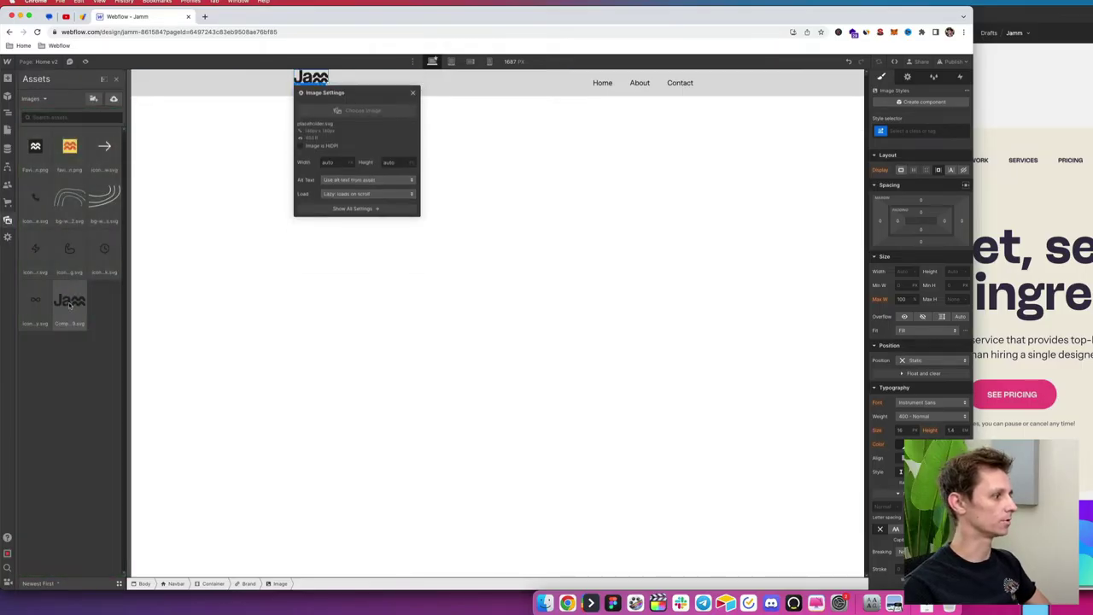
click(232, 161)
click(269, 91)
Step: Following the Figma header, set up five navbar links reading Why Jamm, Work, Services, Pricing and FAQ
click(1004, 128)
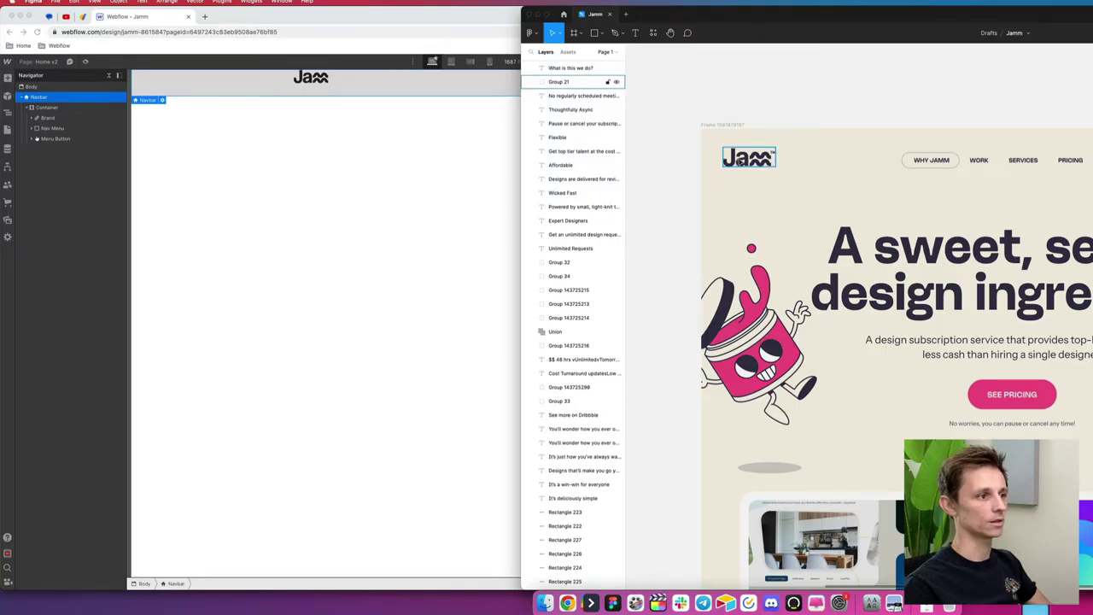
click(897, 173)
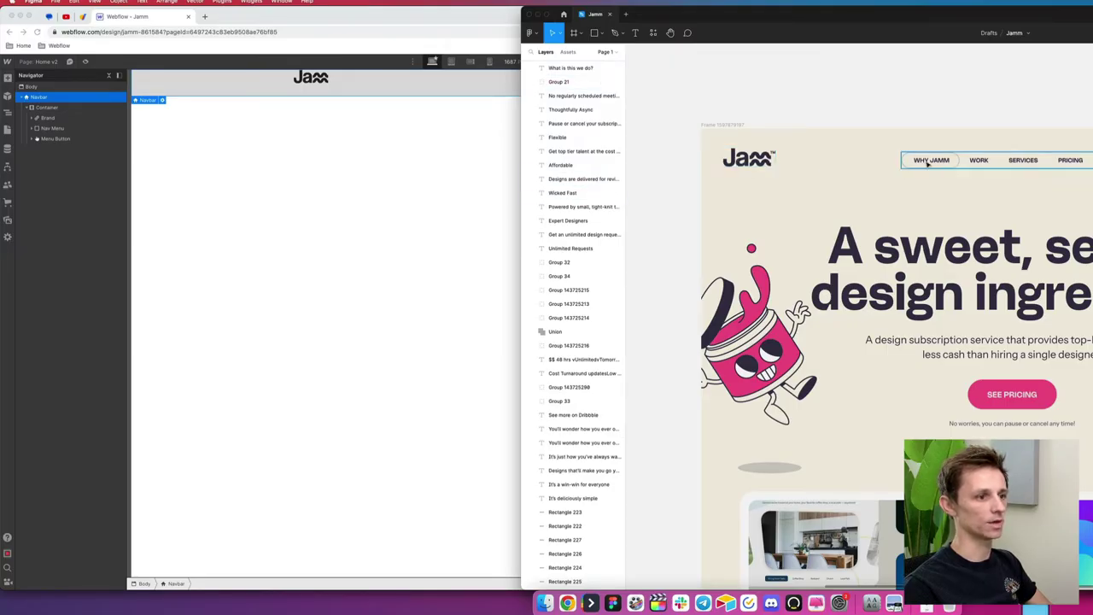
click(927, 162)
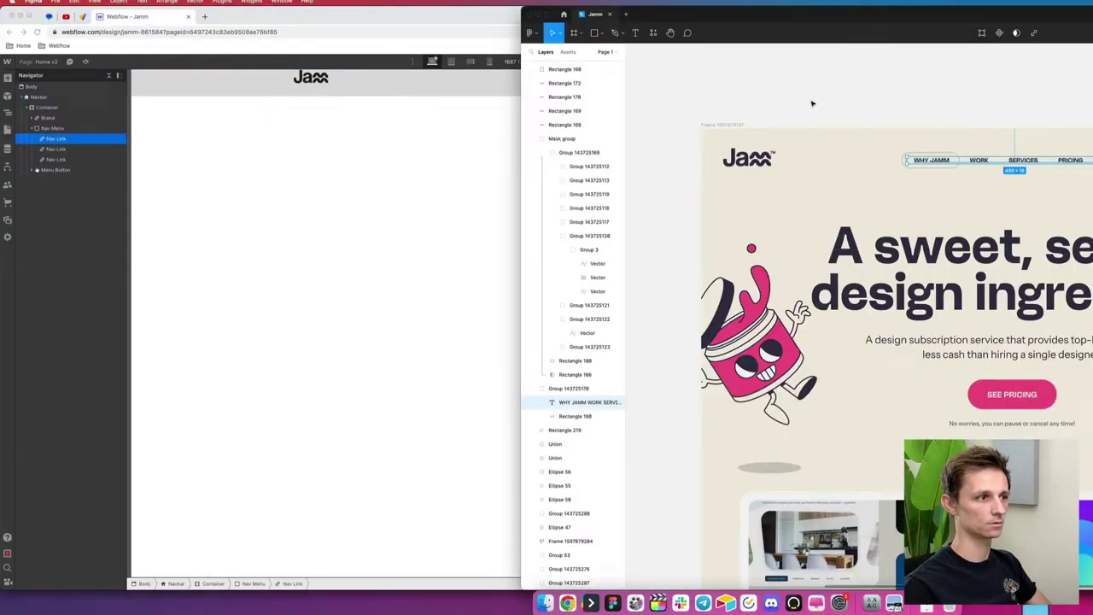
key(super+Tab)
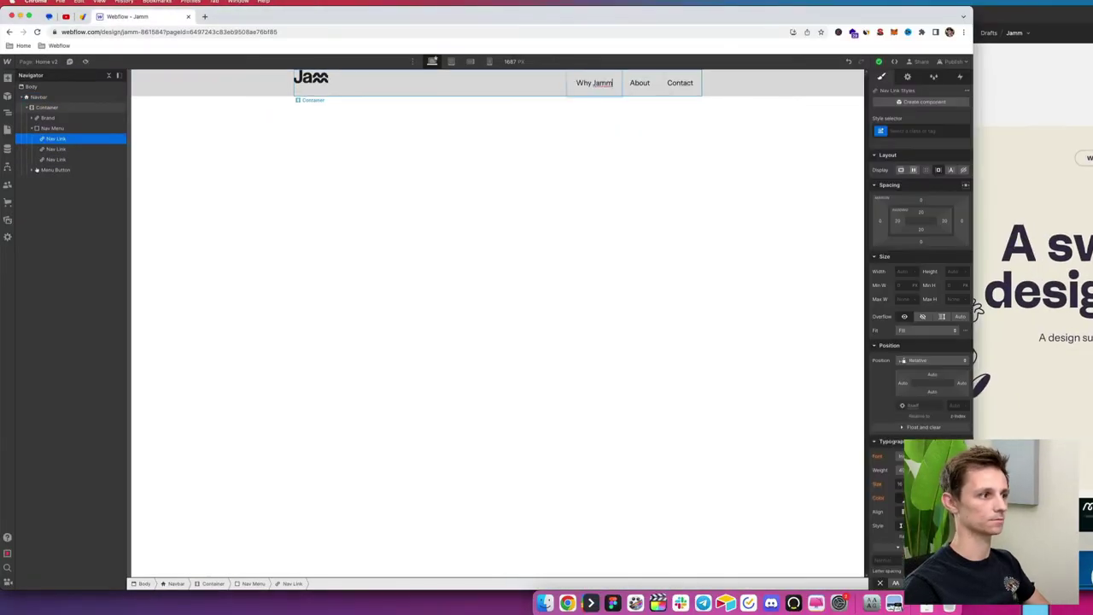
double_click(639, 83)
text(Work)
double_click(681, 83)
text(Services)
double_click(636, 83)
text(Pricing FAQ)
click(619, 162)
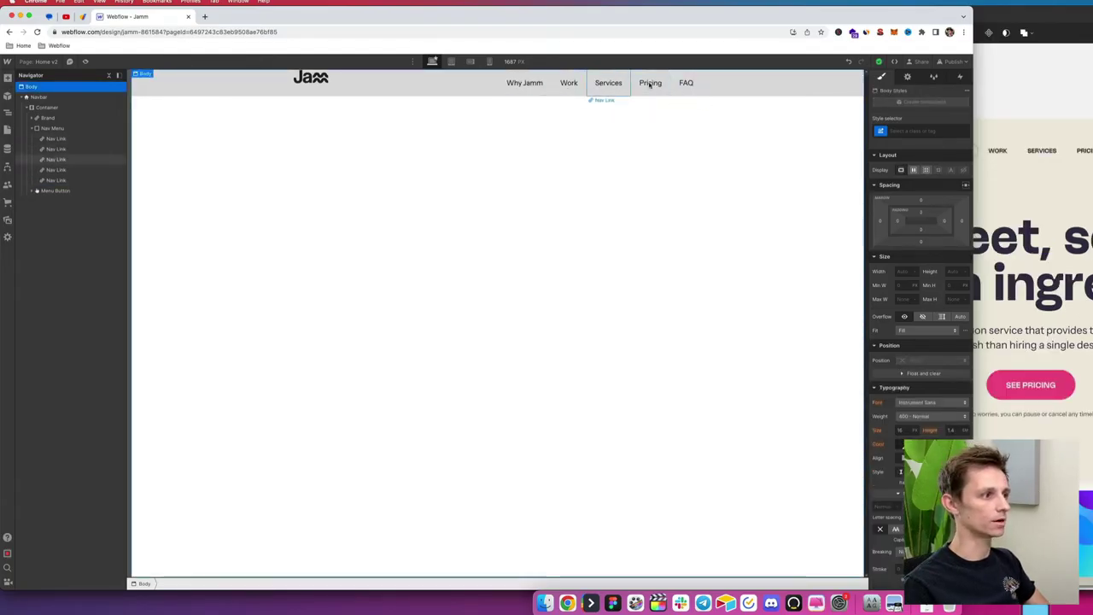
Step: Compare the navbar with the Figma header's layout and inspect the Brand and Nav Menu elements in Webflow
click(685, 84)
click(618, 121)
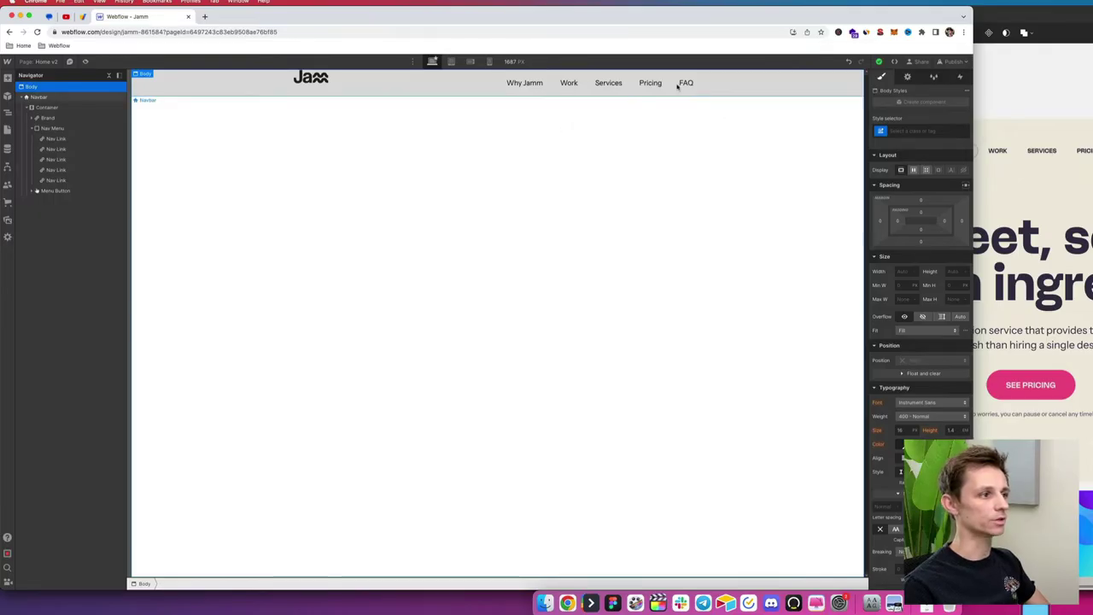
key(super+Tab)
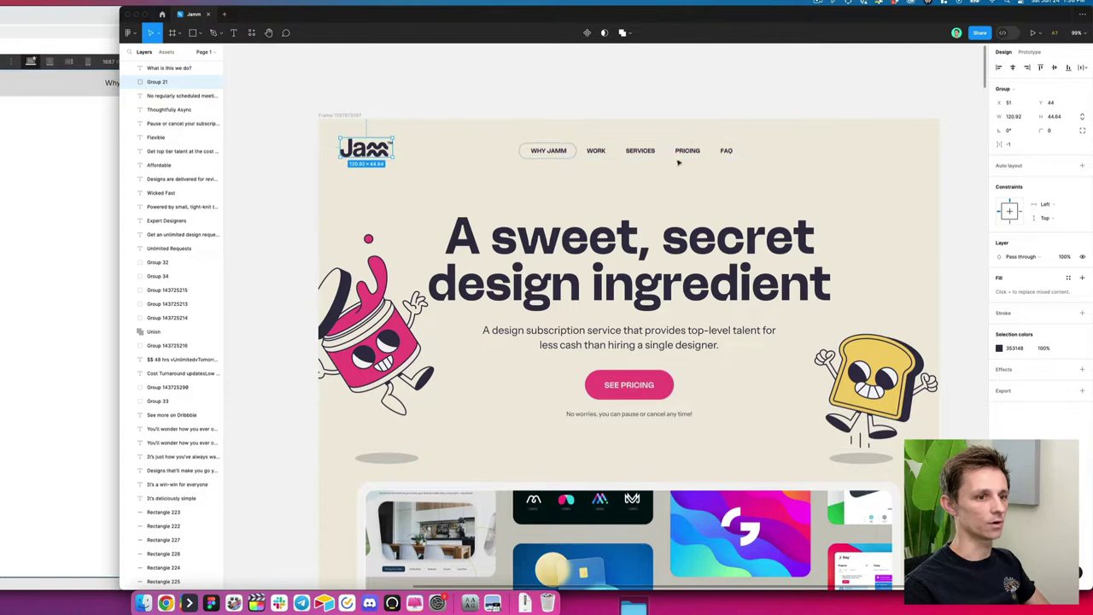
key(super+Tab)
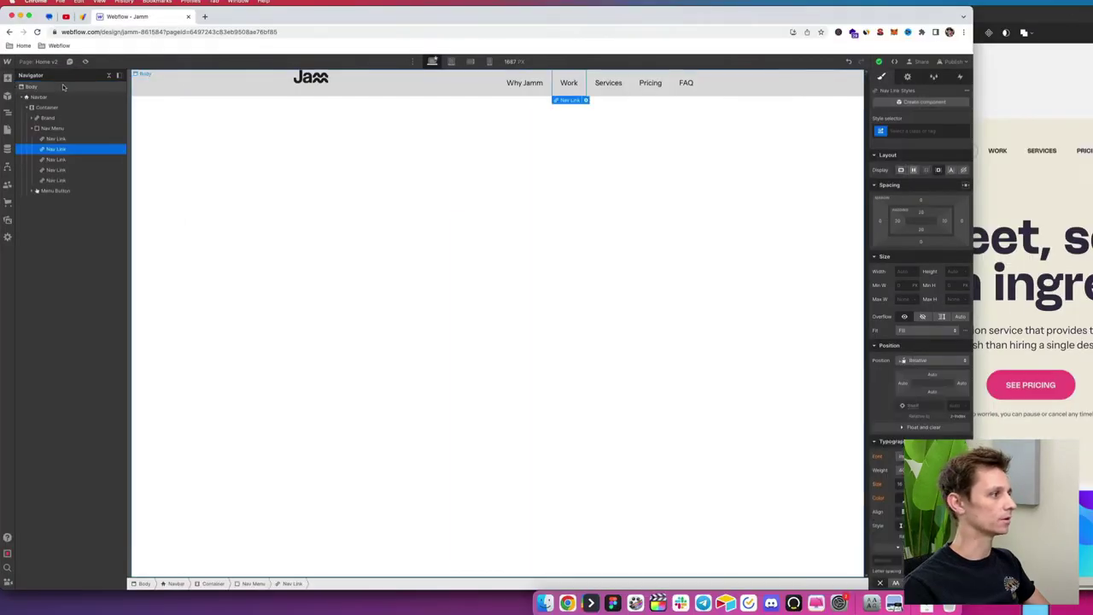
click(32, 128)
click(43, 118)
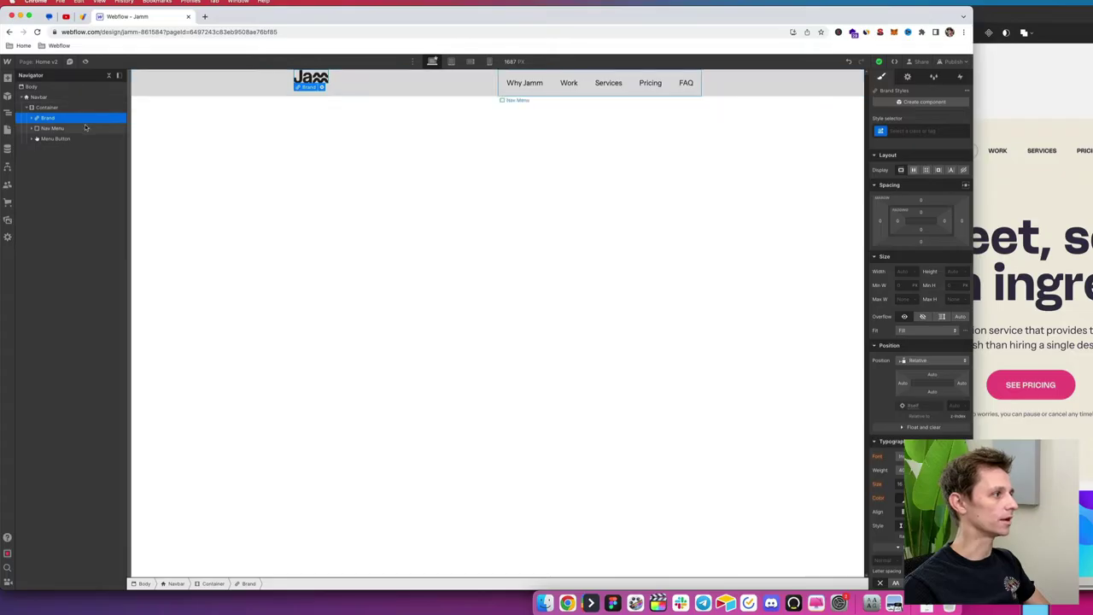
click(70, 128)
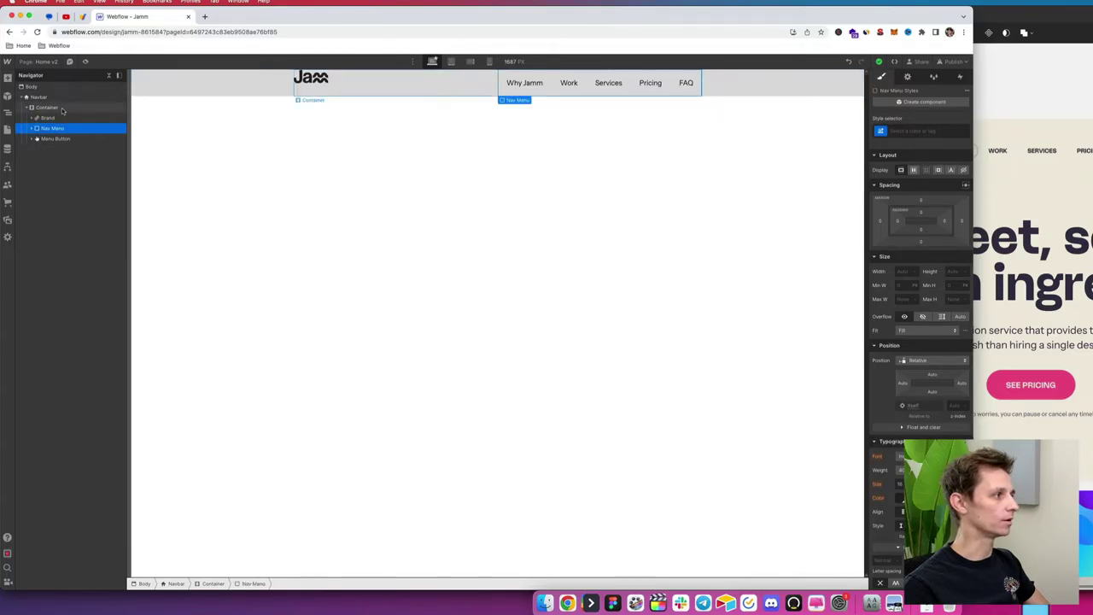
Step: Add a Div Block at the start of the navbar's Container and nest the Brand link inside it
click(50, 108)
key(super+e)
text(div)
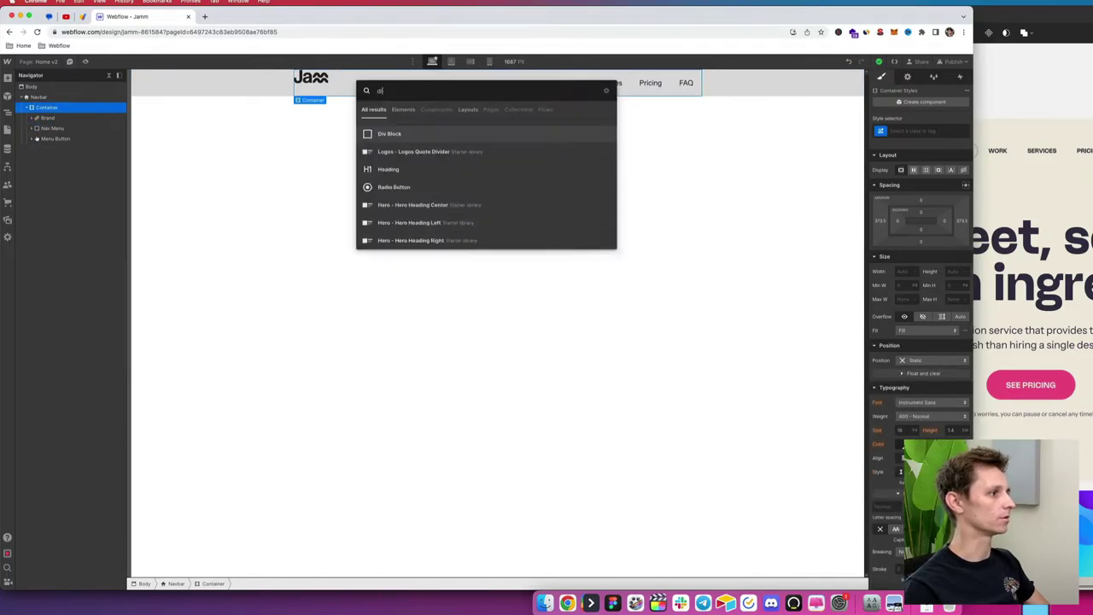
key(Return)
drag(44, 149, 49, 122)
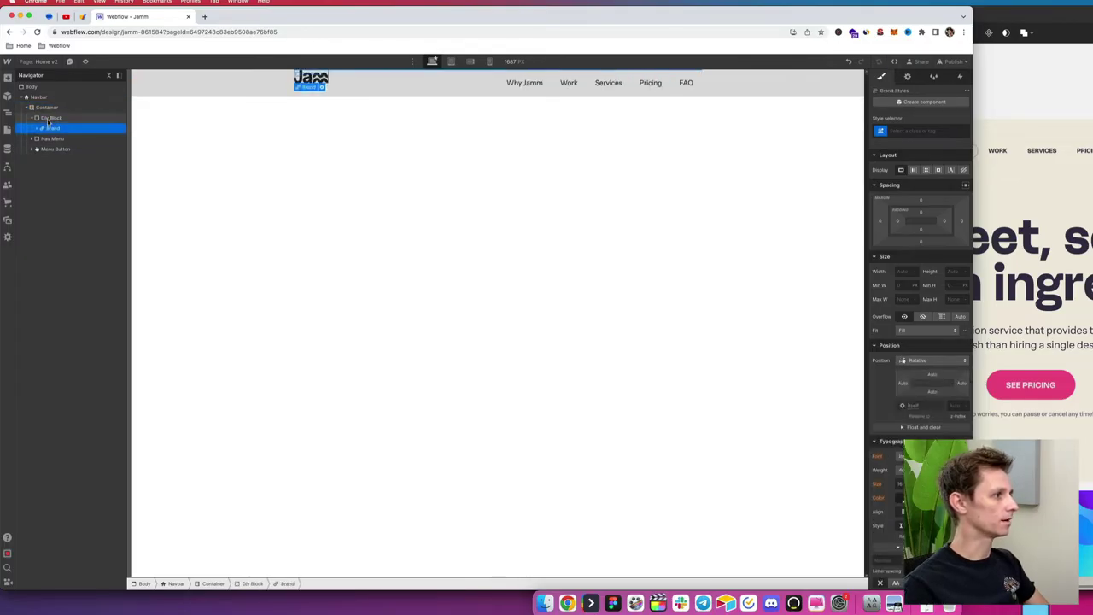
Step: Set the Nav Menu to block display with a width of 100% and center its text alignment
click(51, 138)
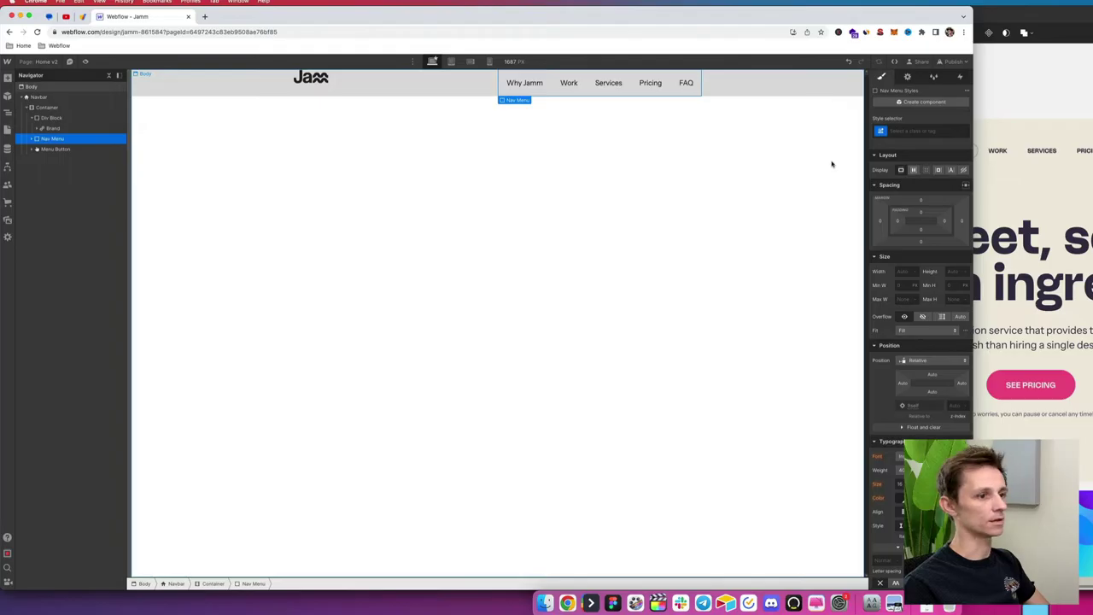
click(901, 169)
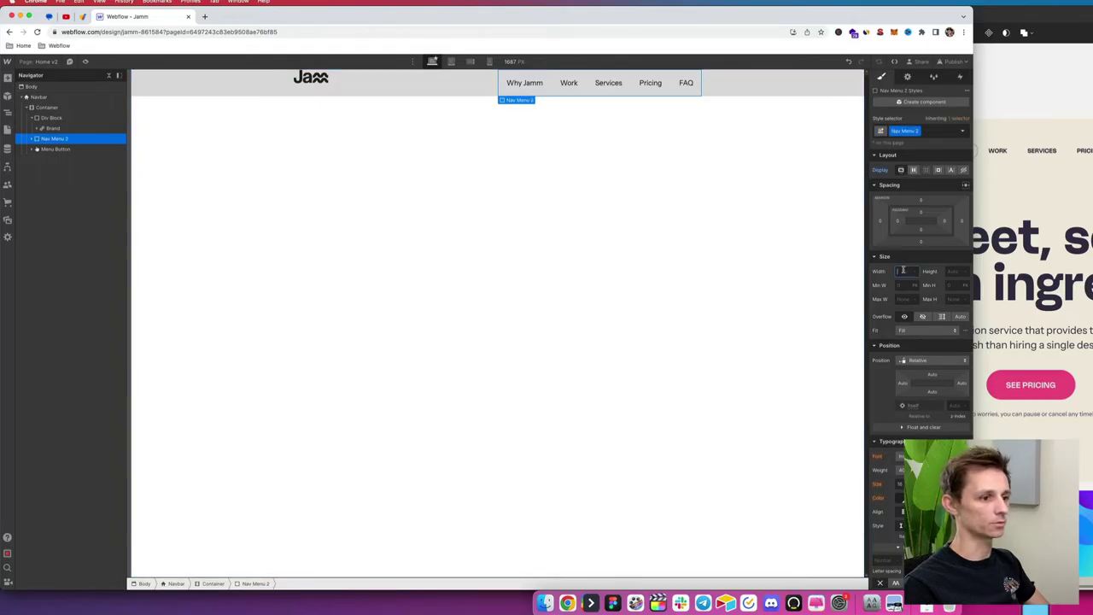
text(100%)
key(Return)
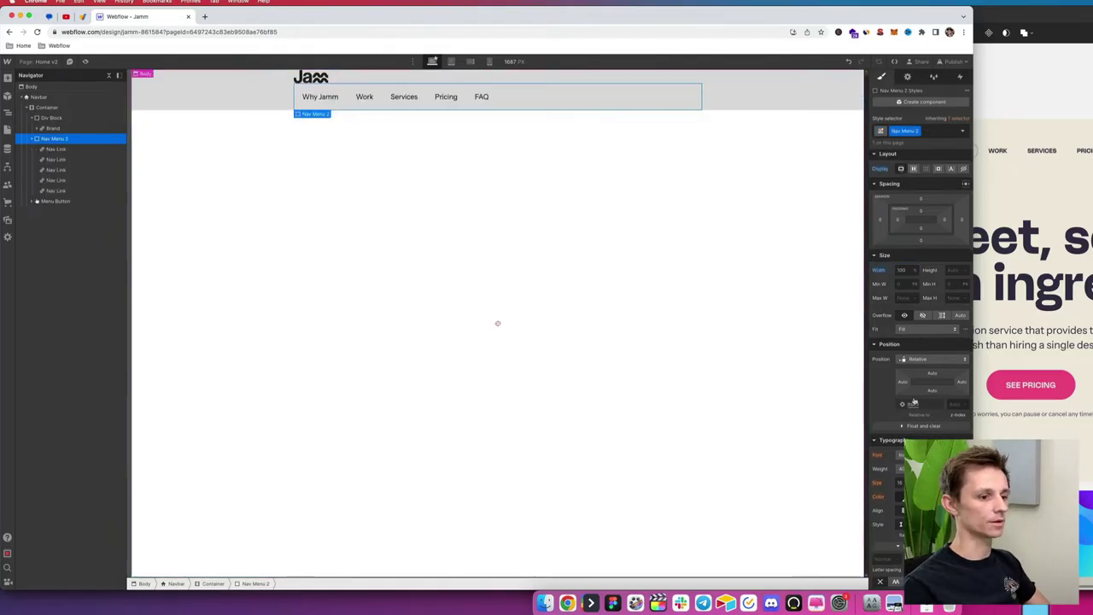
click(922, 511)
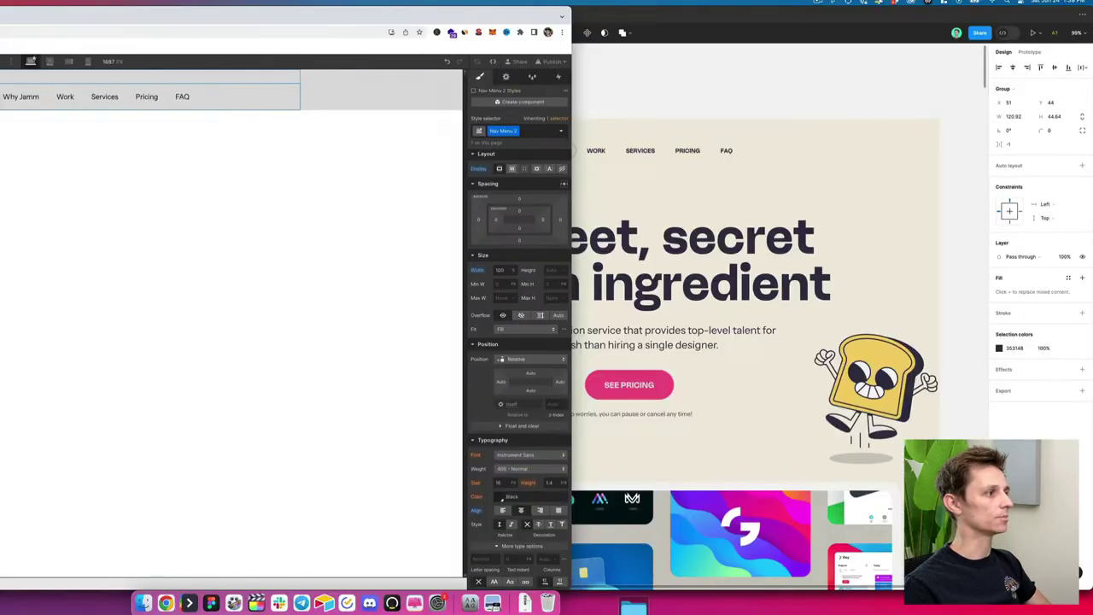
Step: After checking the Figma header, give the Div Block around the Brand link flex display and absolute position in Webflow
click(1072, 194)
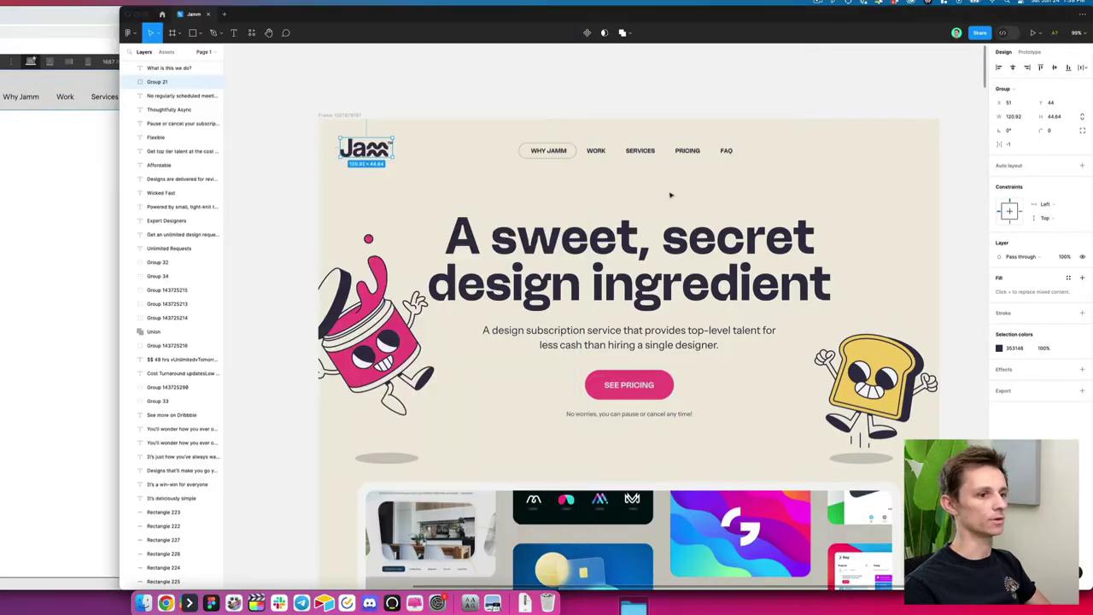
click(460, 124)
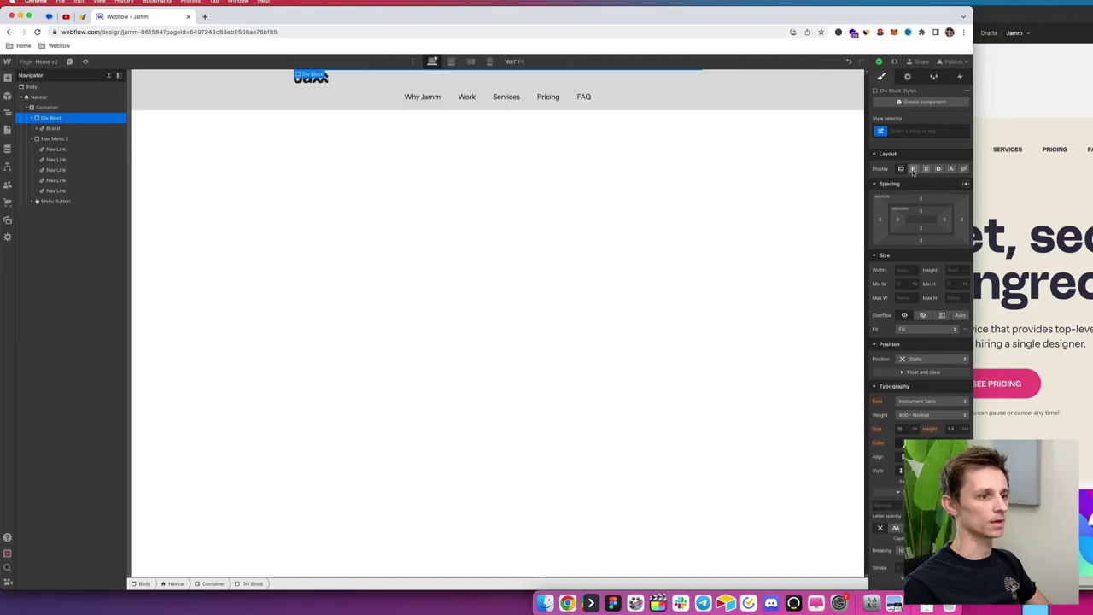
click(912, 170)
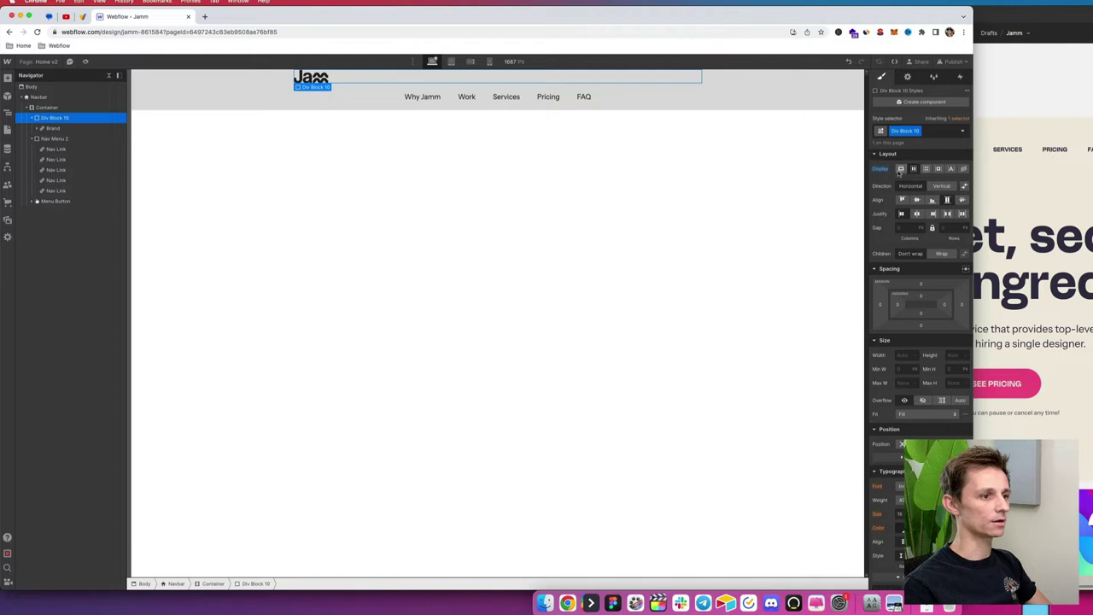
click(899, 170)
click(912, 169)
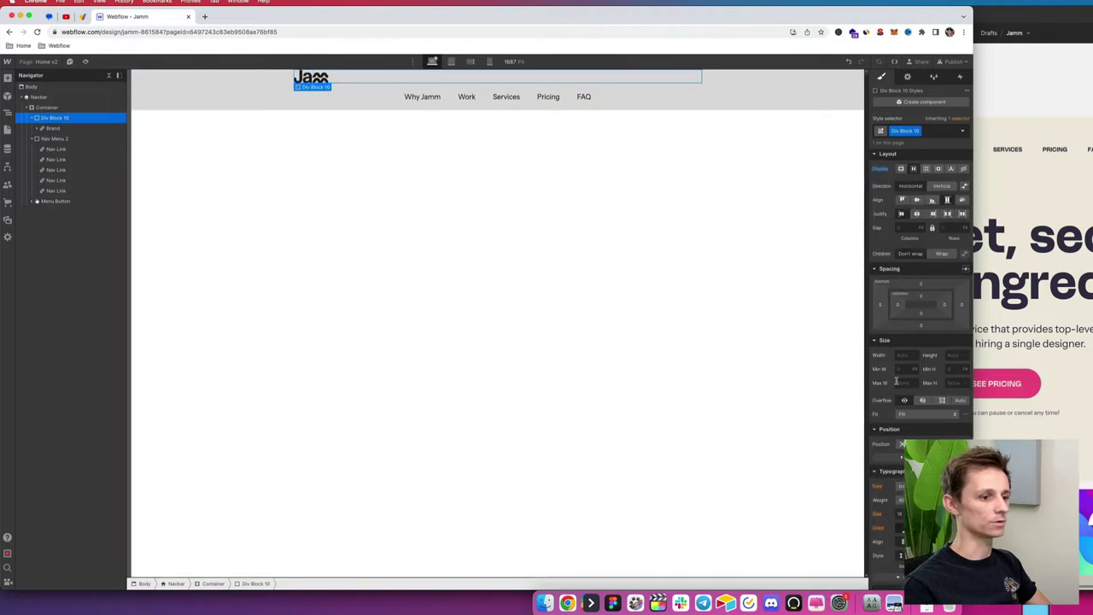
click(922, 444)
click(922, 465)
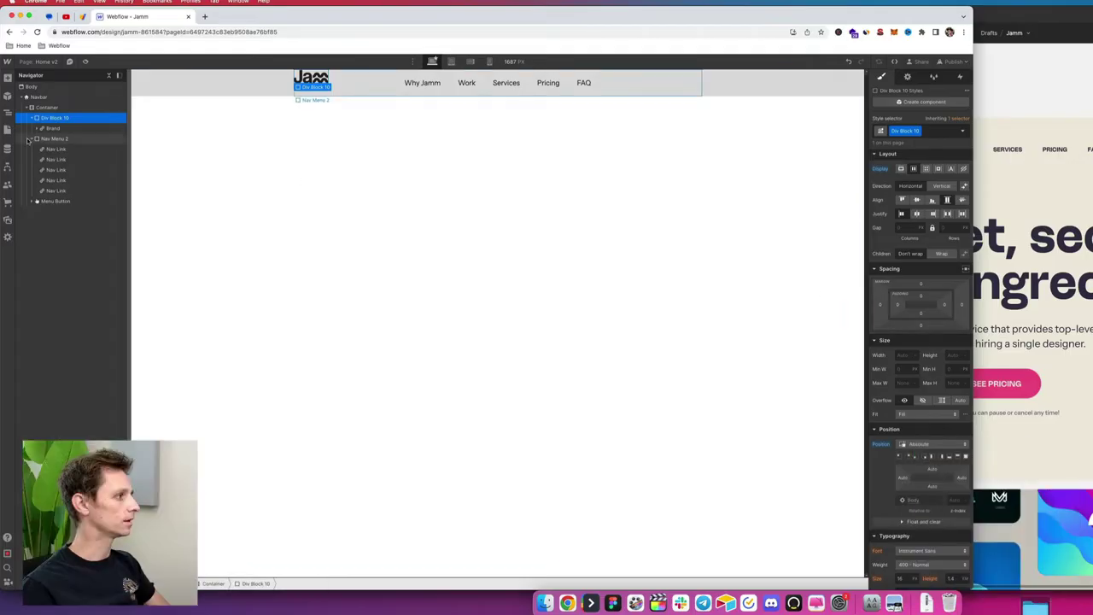
Step: Set the top offset of the absolutely positioned Div Block around the logo to 50%
click(32, 138)
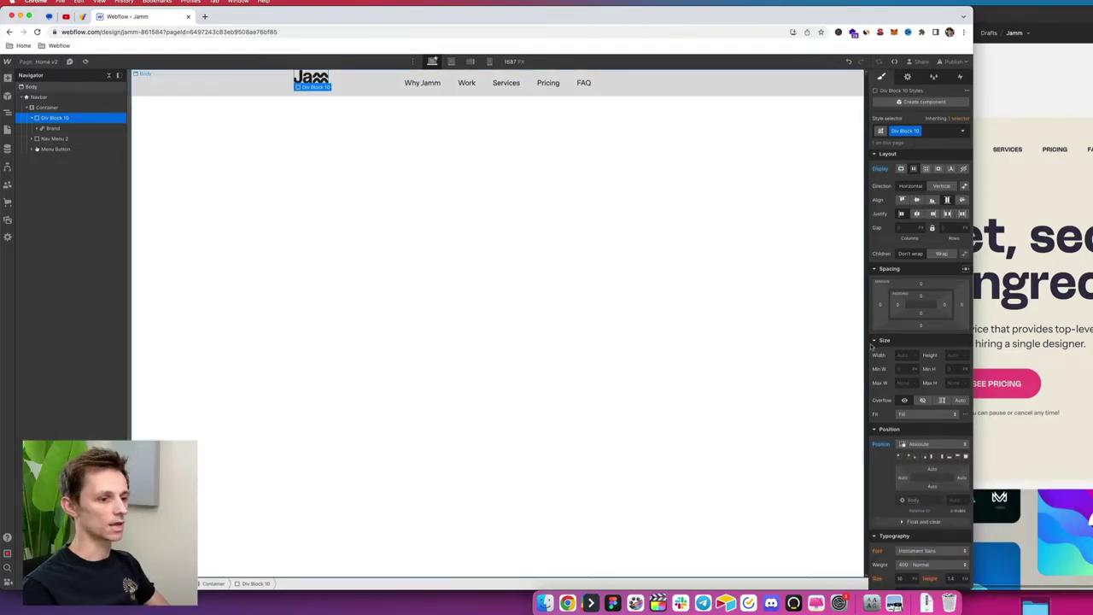
scroll(944, 444, down, 3)
click(933, 346)
text(50%)
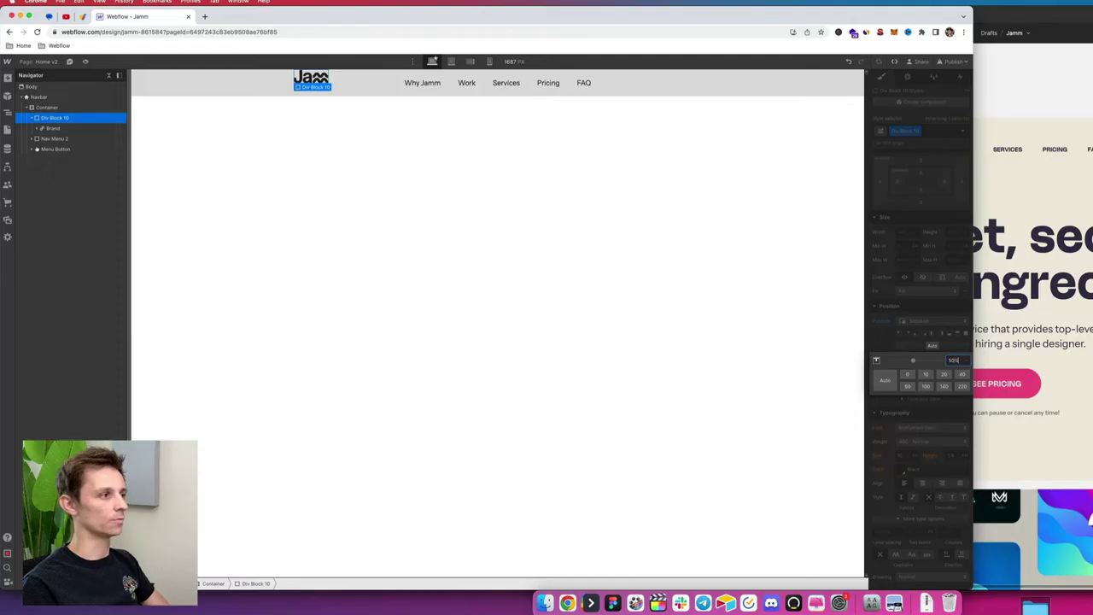
key(Return)
Step: Add a Move transform to the logo's Div Block with a vertical shift of -50%
scroll(924, 450, down, 8)
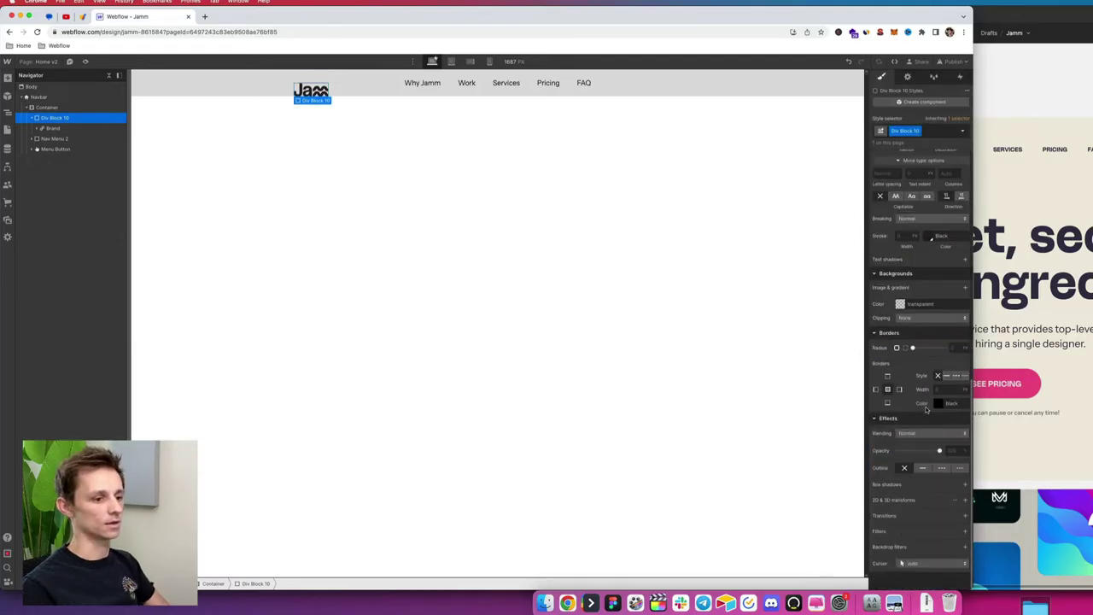
click(965, 499)
click(953, 558)
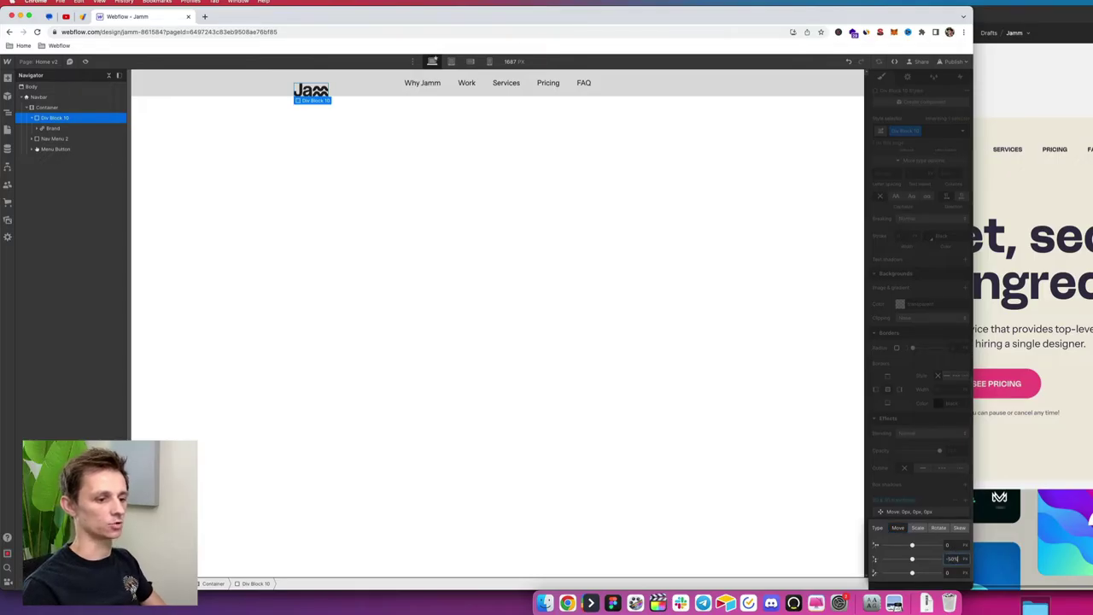
text(-50%)
key(Return)
click(915, 417)
scroll(913, 416, up, 10)
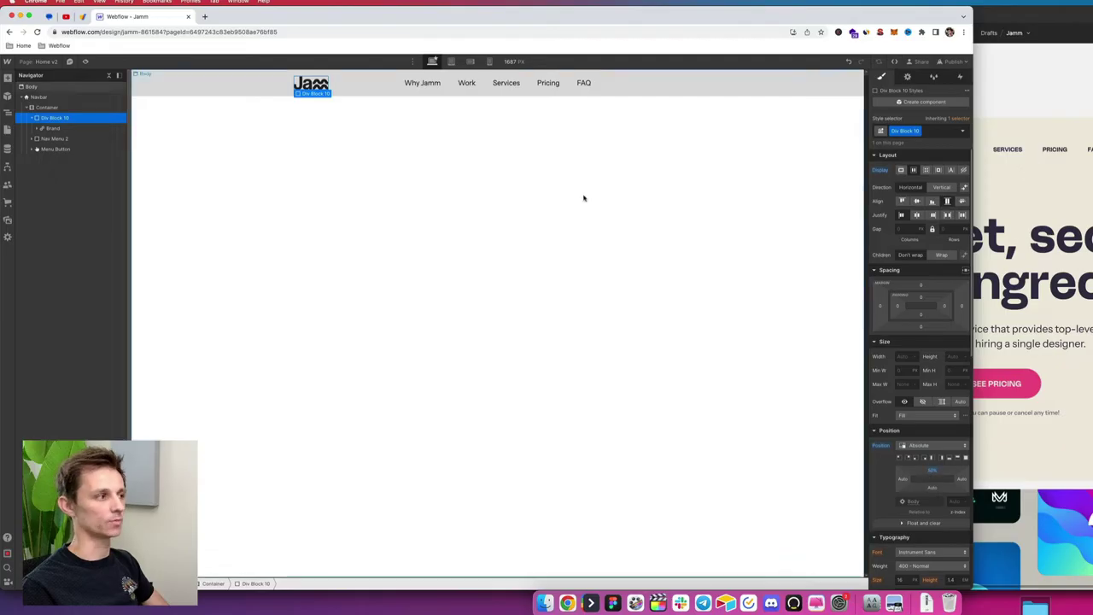
click(351, 147)
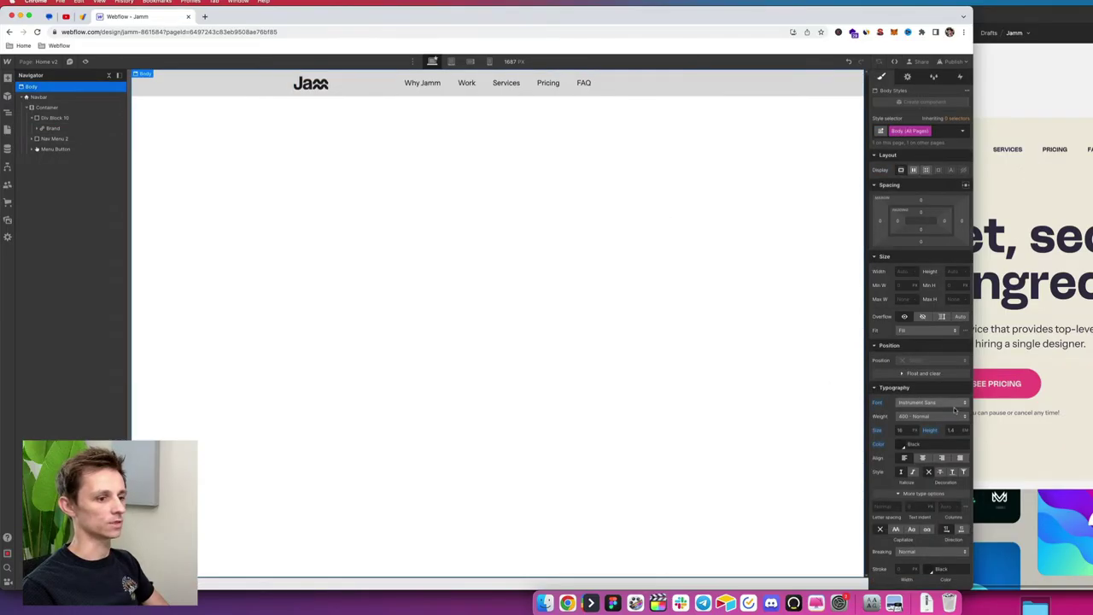
scroll(934, 410, down, 5)
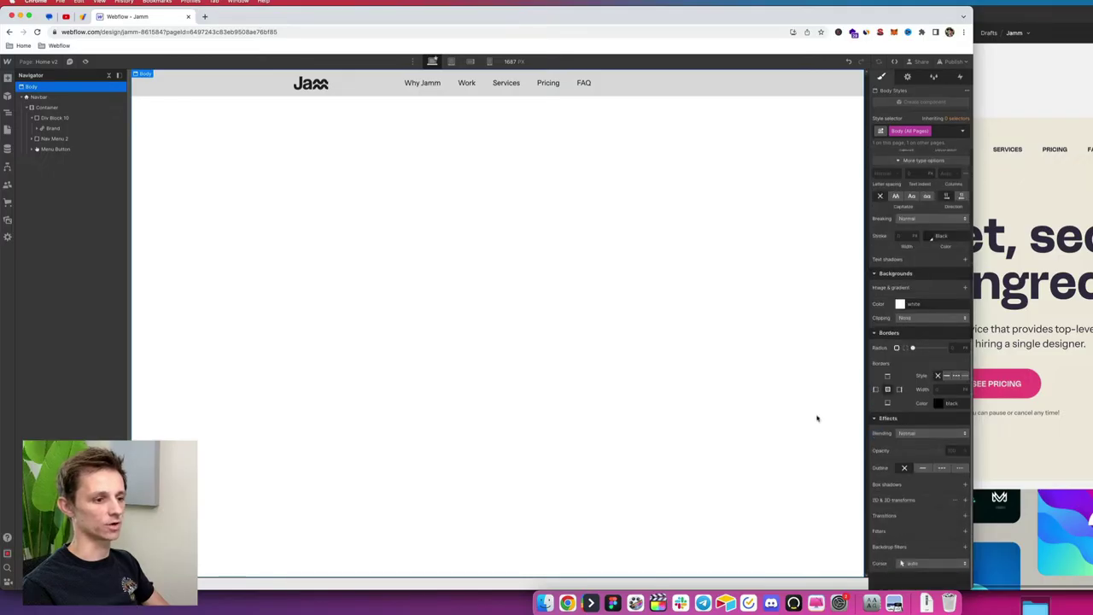
click(314, 88)
click(53, 128)
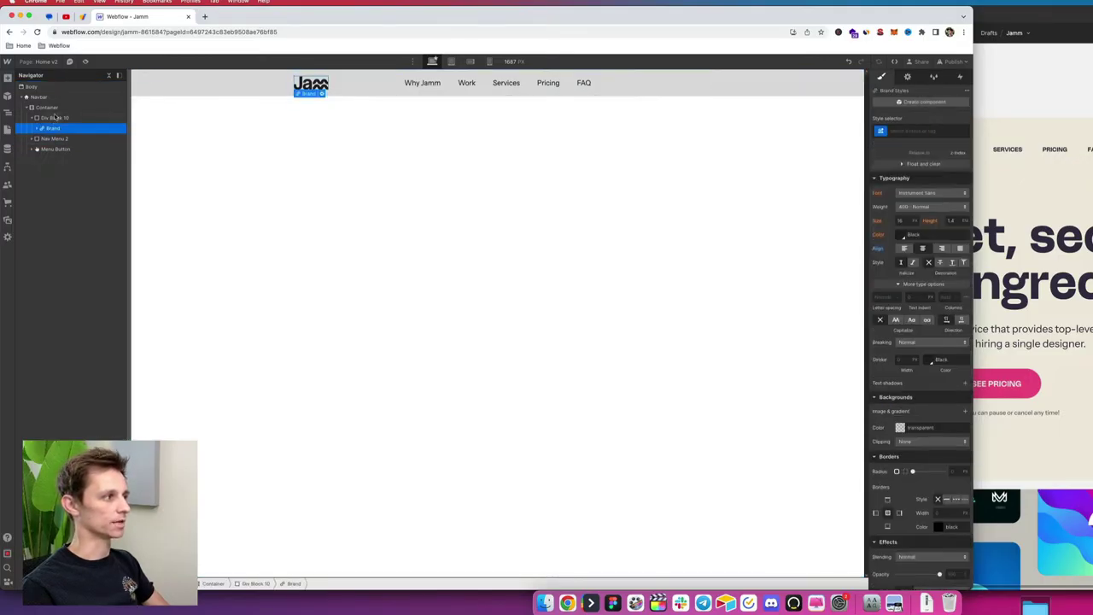
click(56, 119)
click(359, 172)
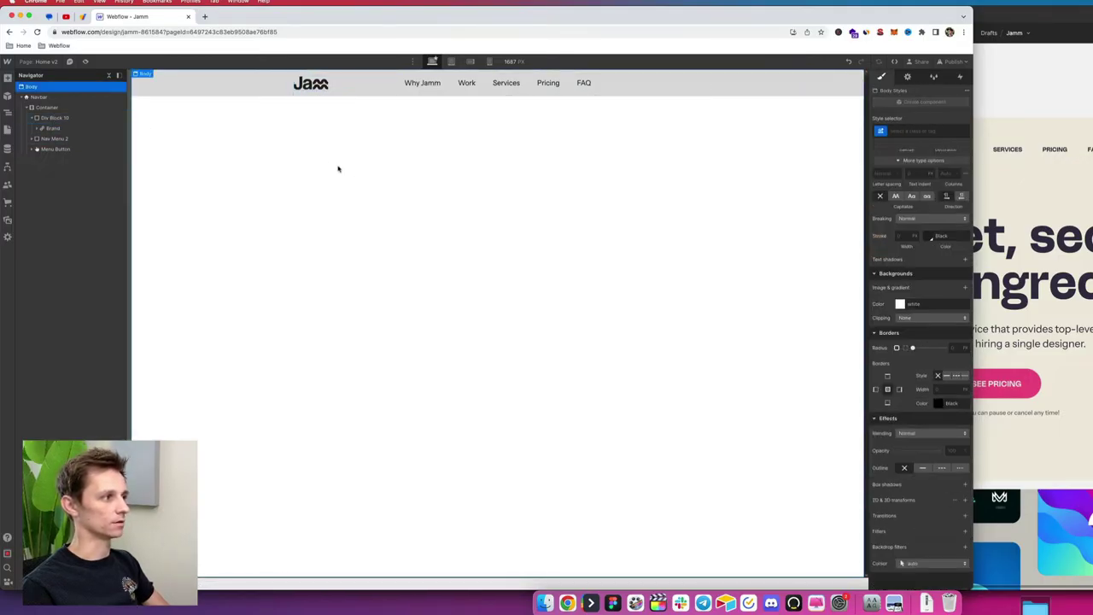
Step: Set the Navbar element's position to Relative
click(337, 86)
click(382, 94)
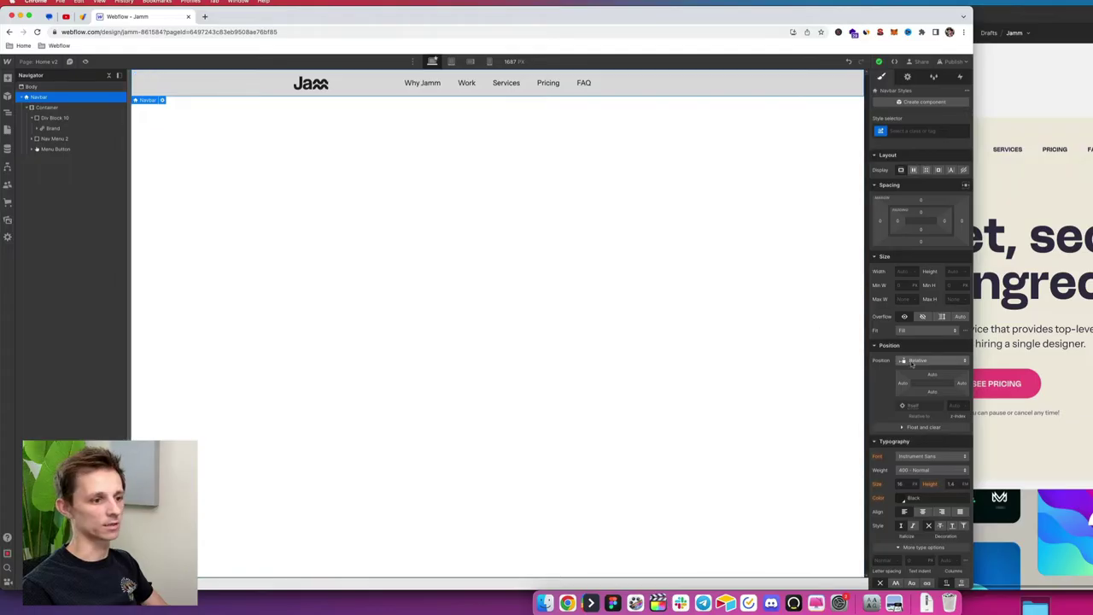
click(911, 362)
click(919, 366)
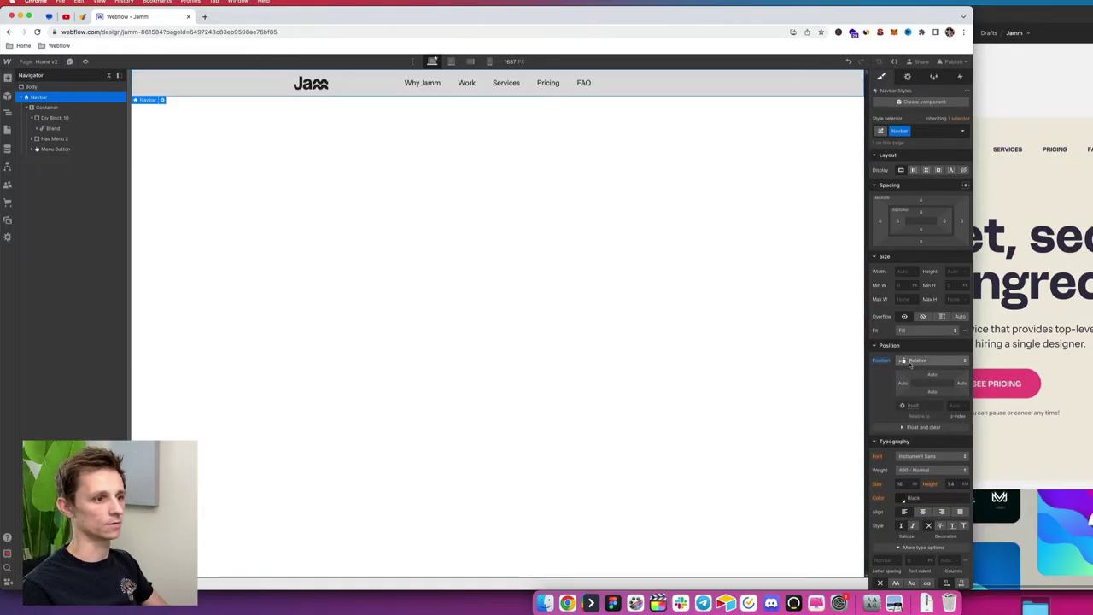
click(500, 267)
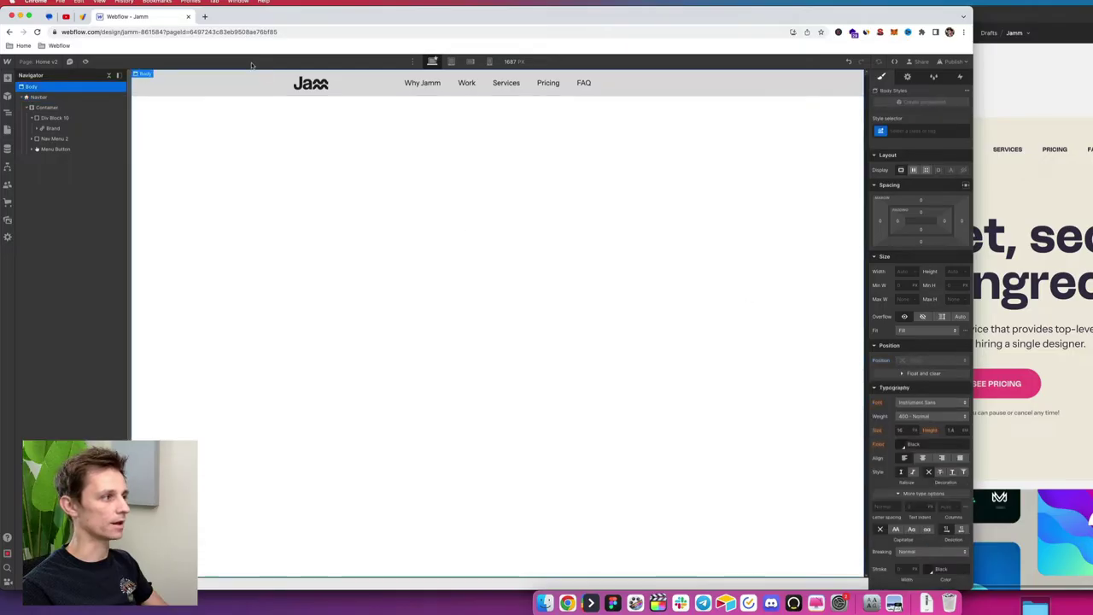
Step: Rename the class of the Div Block around the Brand link as nav-logo-wrapper
click(301, 84)
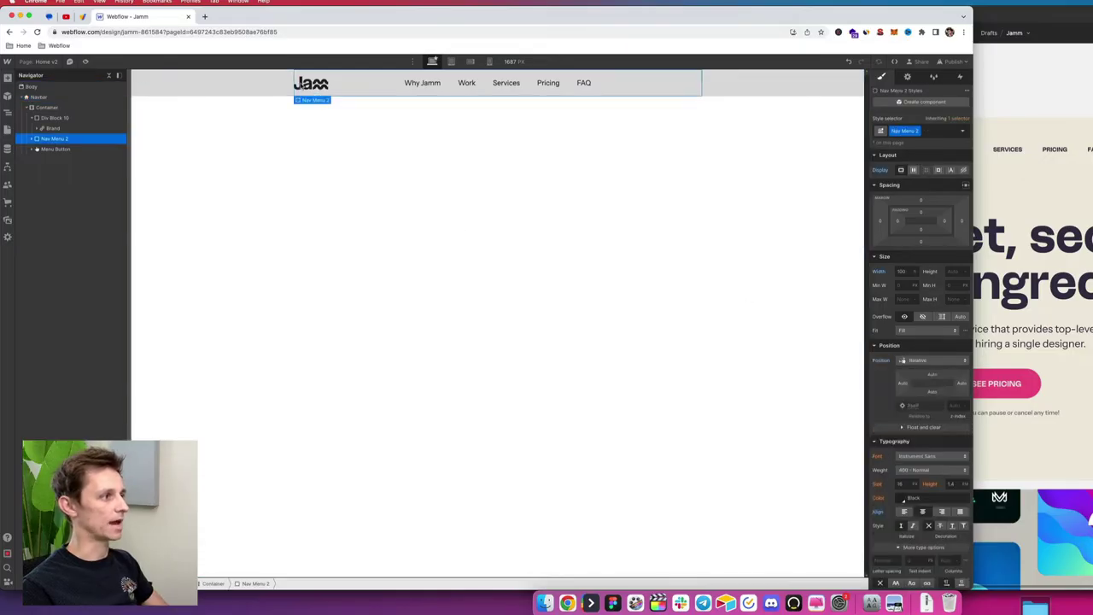
click(54, 118)
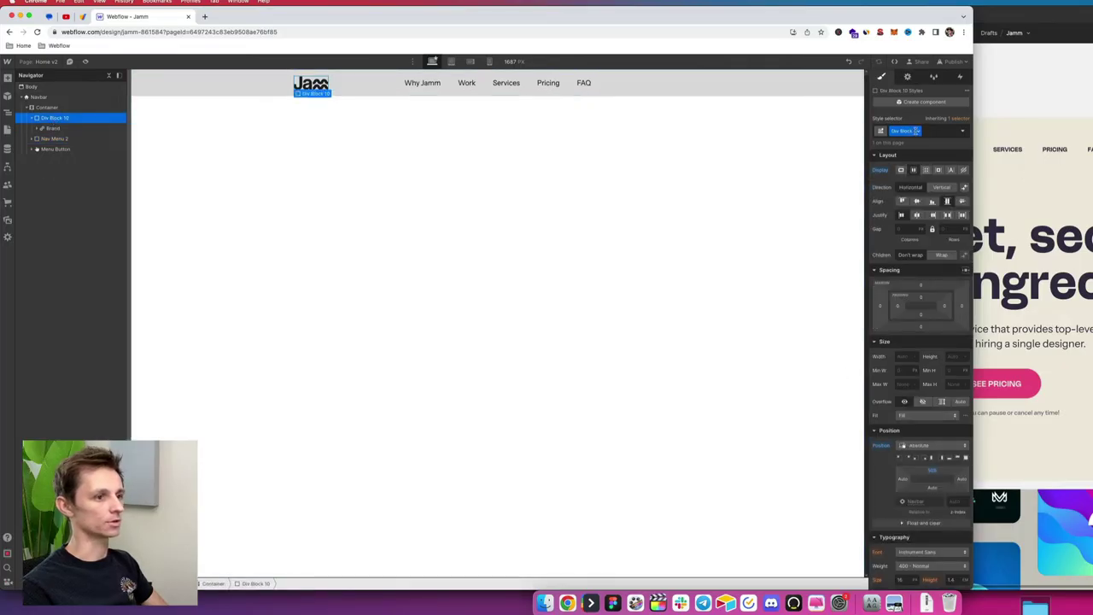
key(BackSpace)
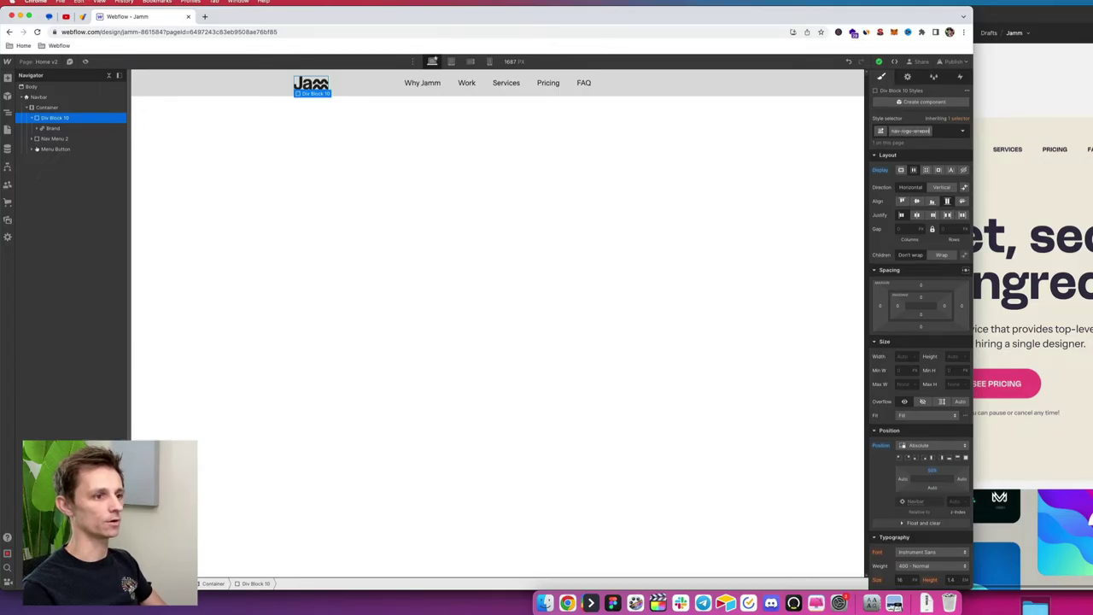
text(nav-logo-wrapper)
key(Return)
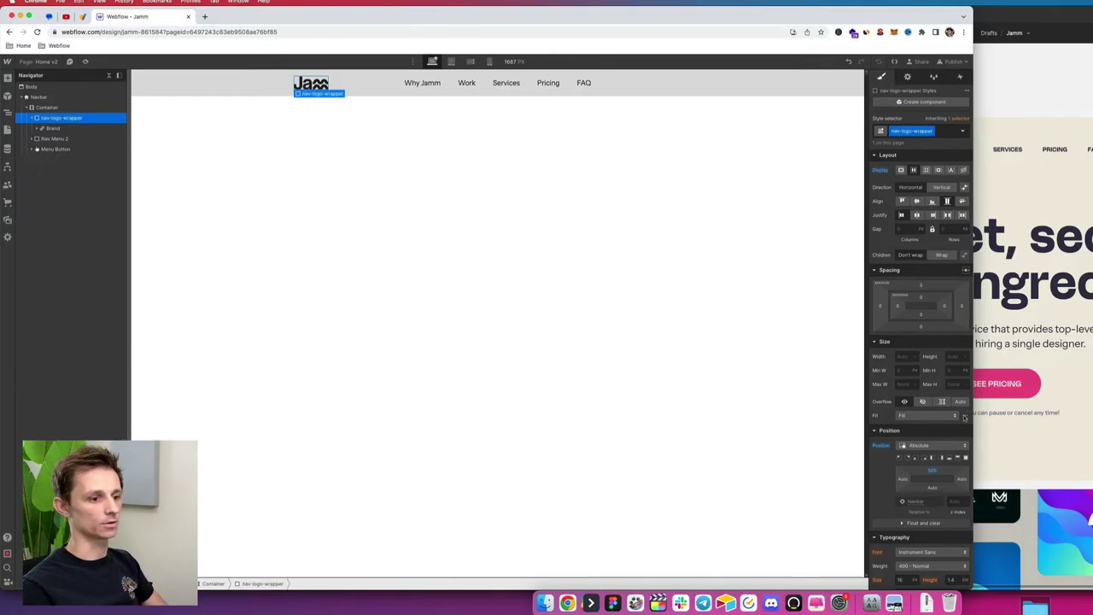
Step: Preview the page to check the navbar, and inspect the logo wrapper and its Brand link
click(598, 291)
click(69, 62)
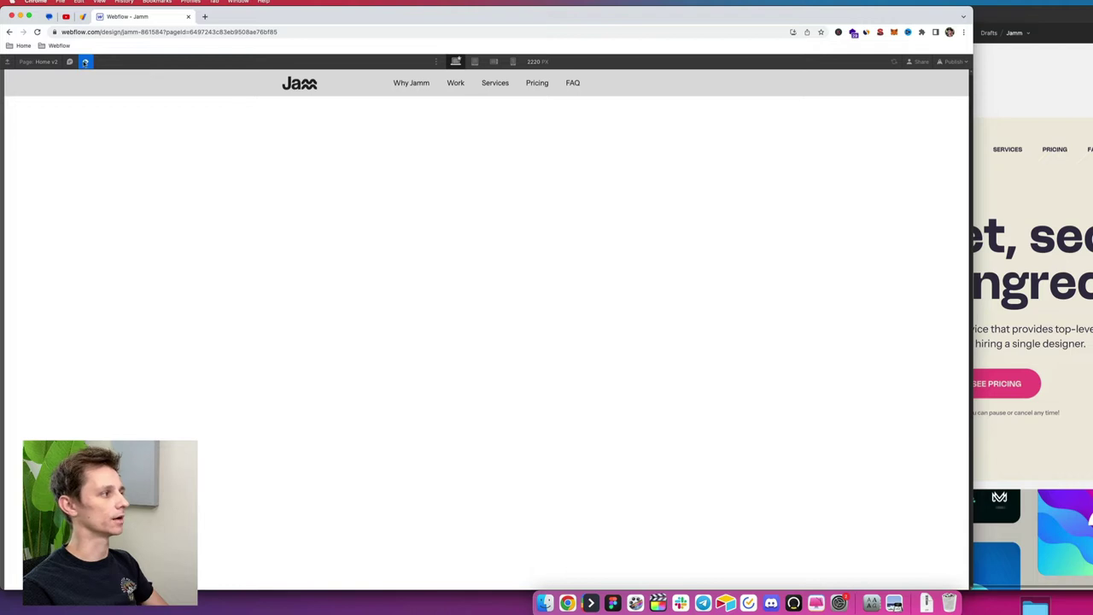
key(Escape)
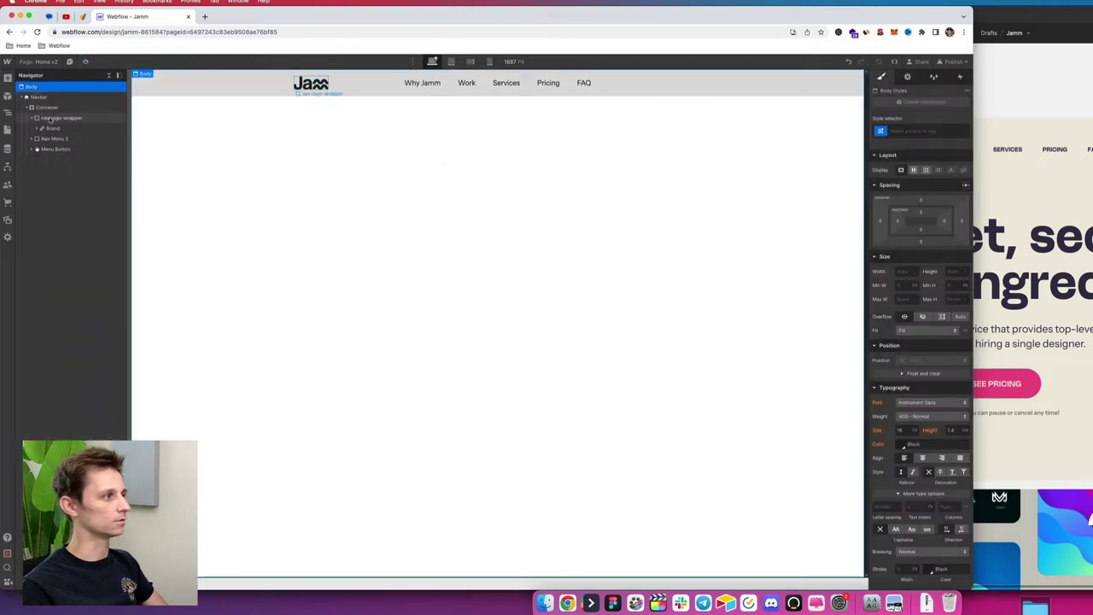
click(48, 119)
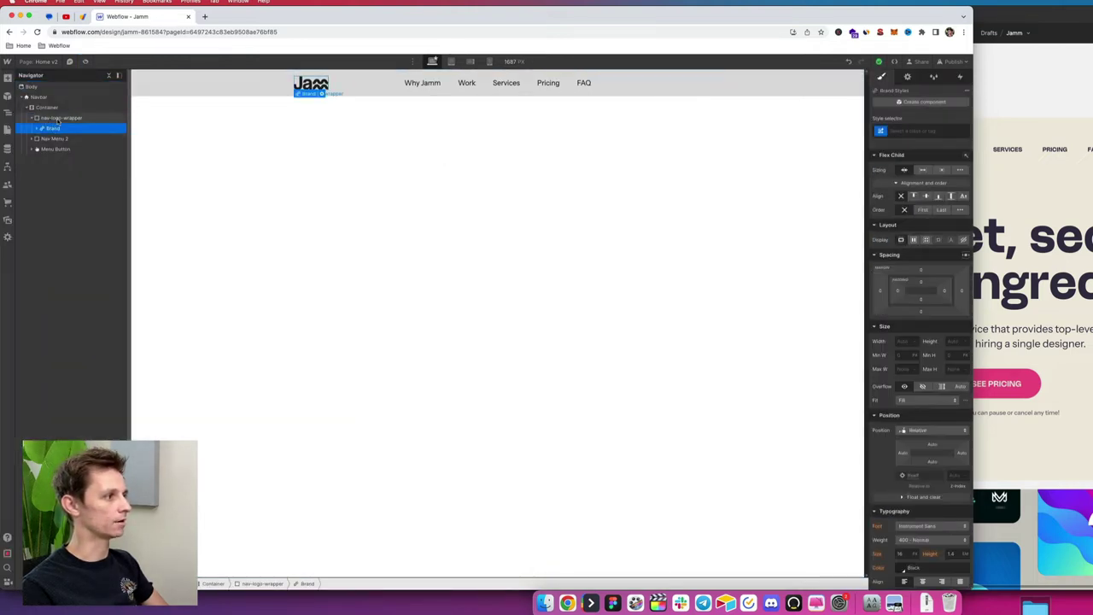
click(58, 128)
click(67, 118)
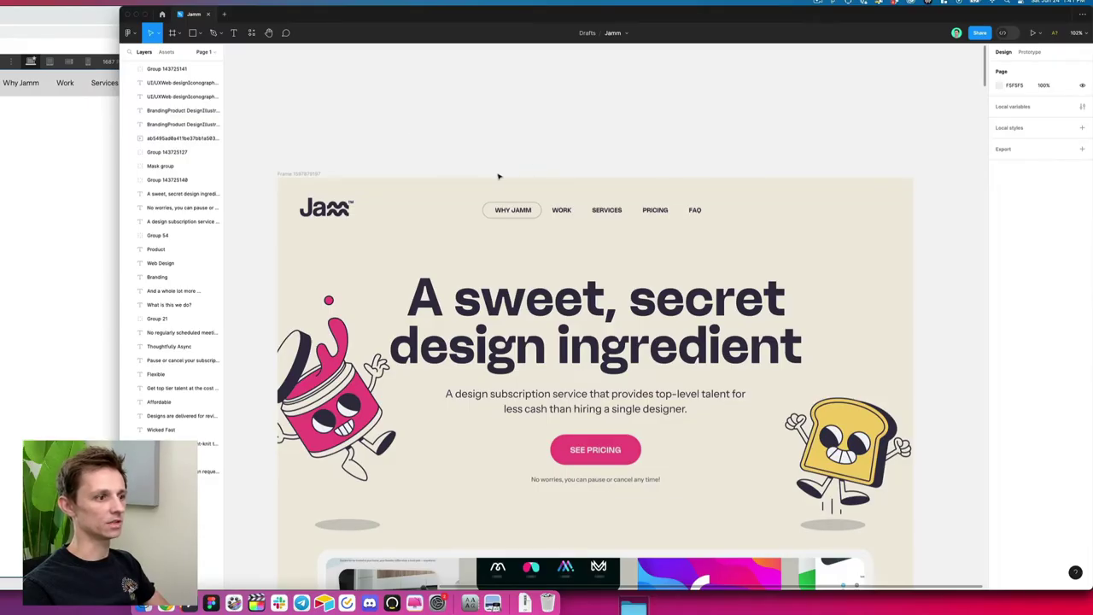
Step: Compare the Webflow navbar's logo position and content width with the header and page frame in the Figma design
key(super+Tab)
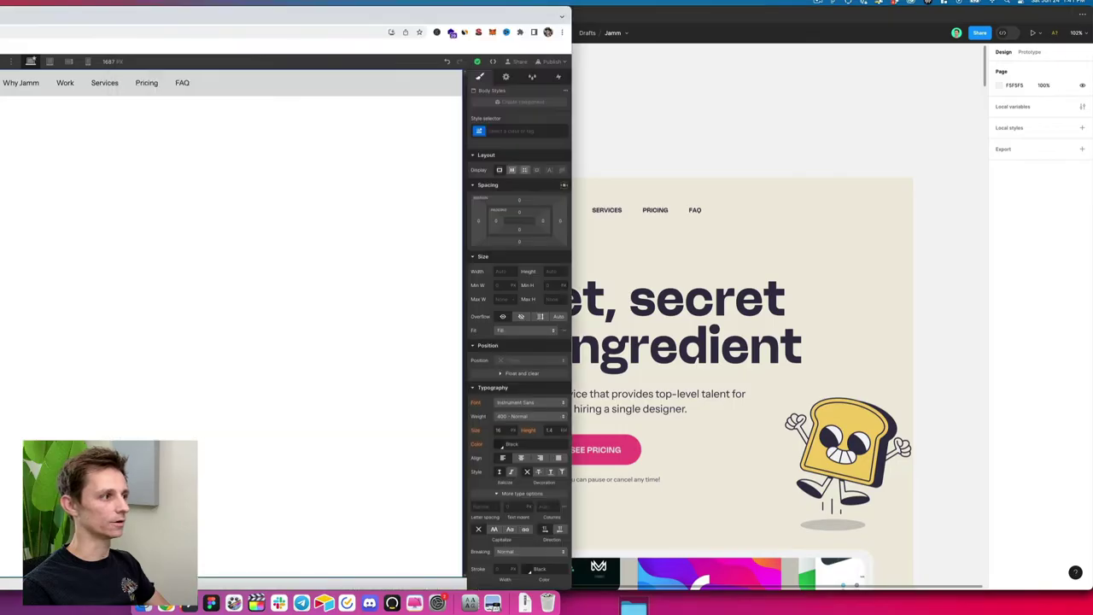
click(321, 86)
click(355, 90)
click(451, 97)
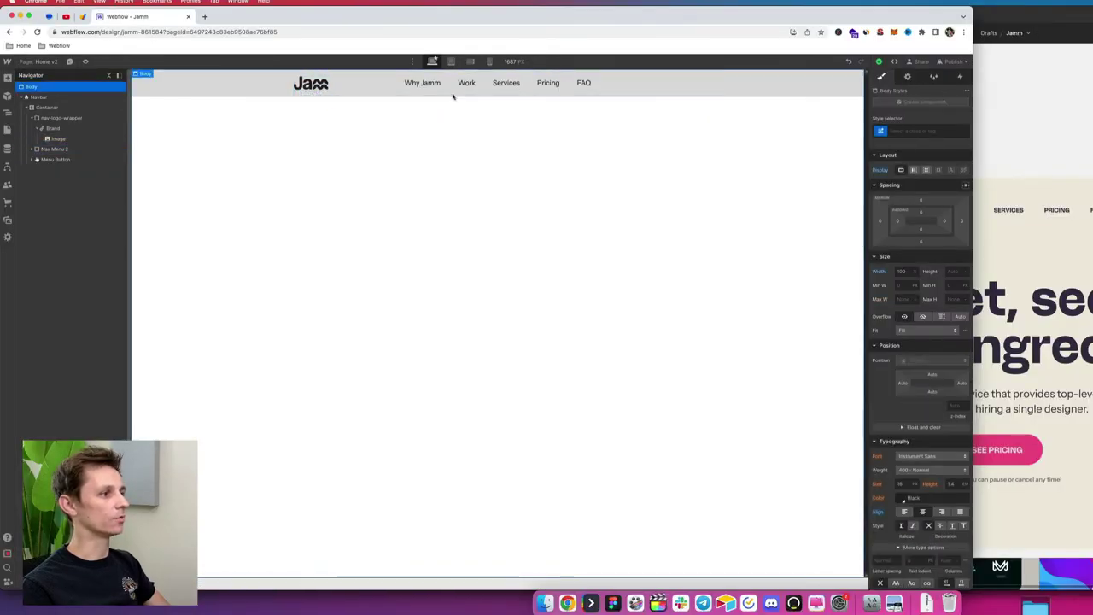
click(371, 90)
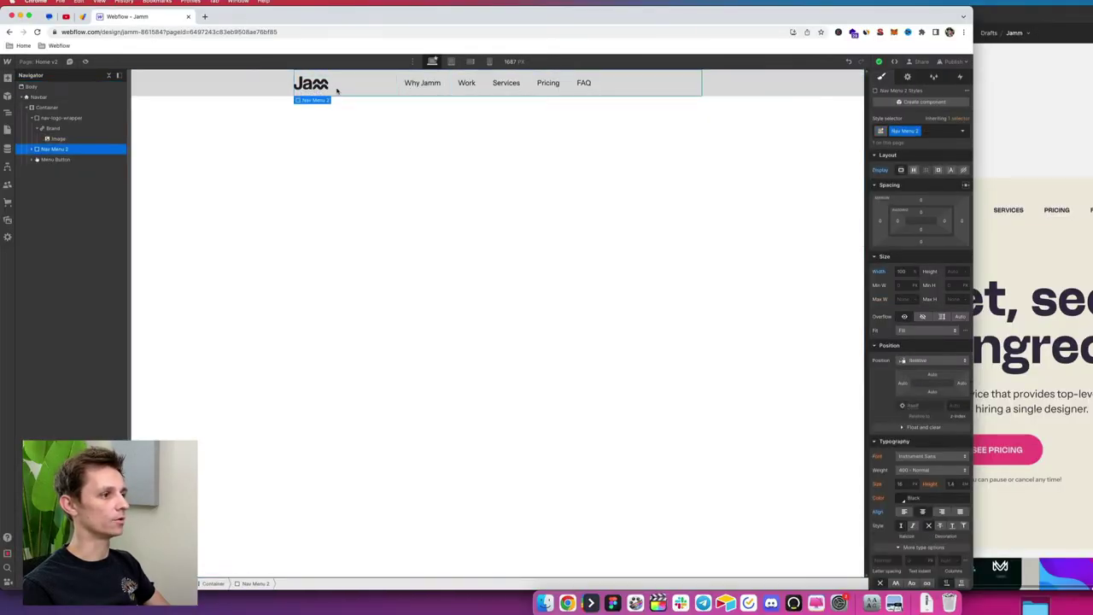
click(1008, 145)
click(387, 172)
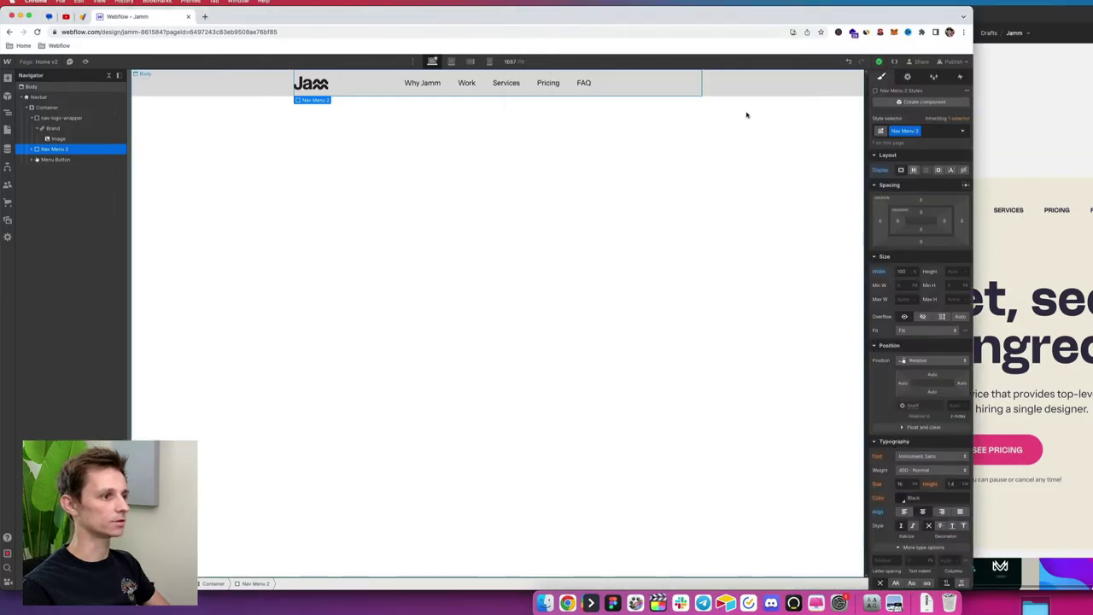
click(66, 98)
click(1087, 196)
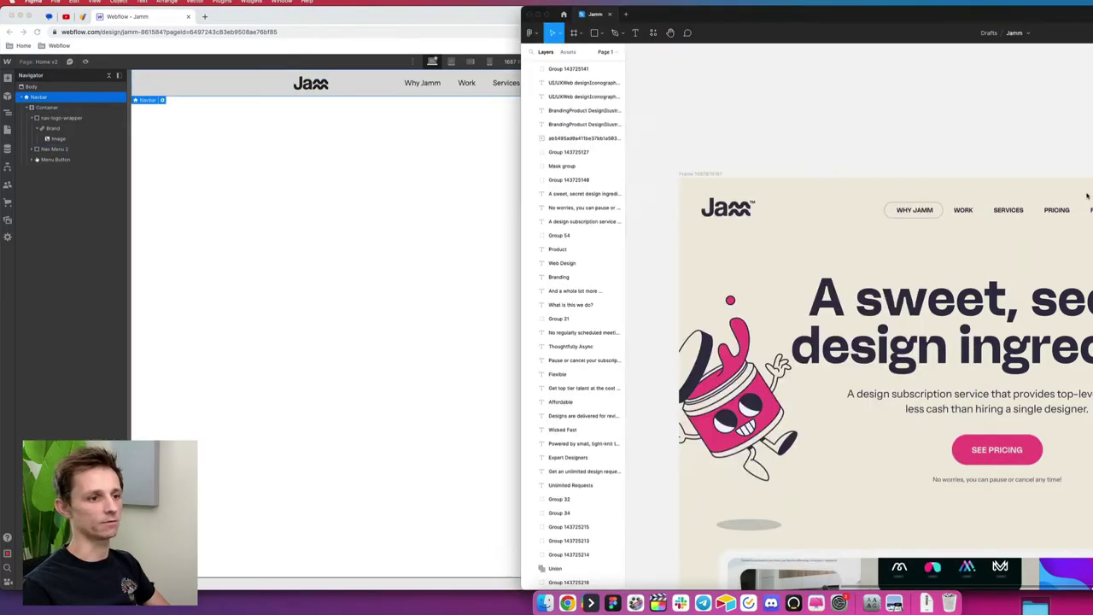
click(687, 176)
click(312, 146)
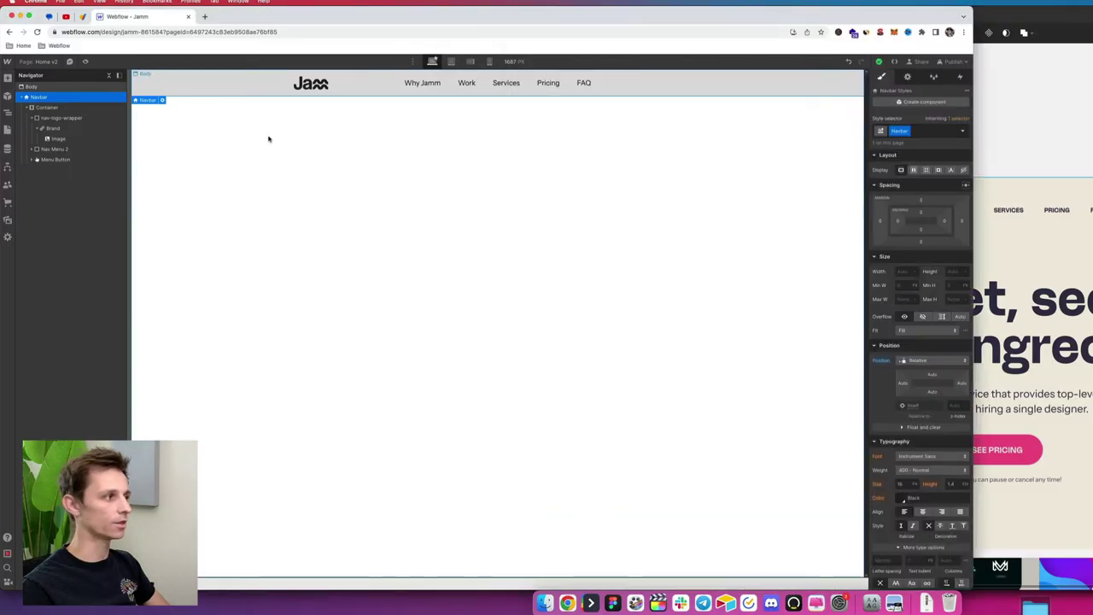
Step: Apply the existing container class to the navbar's Container element
click(47, 107)
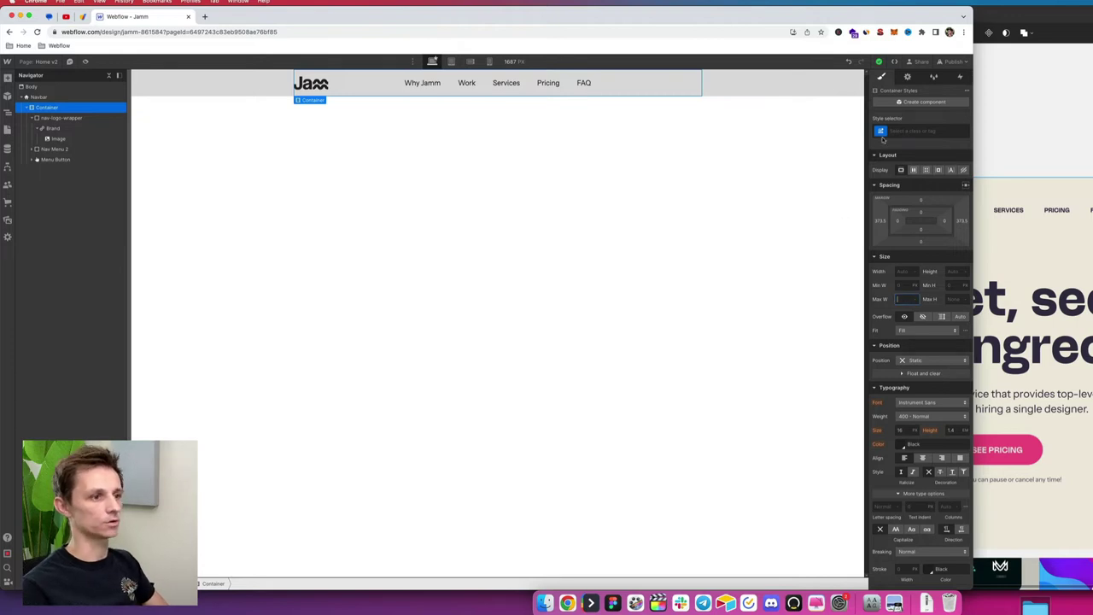
click(915, 131)
text(container)
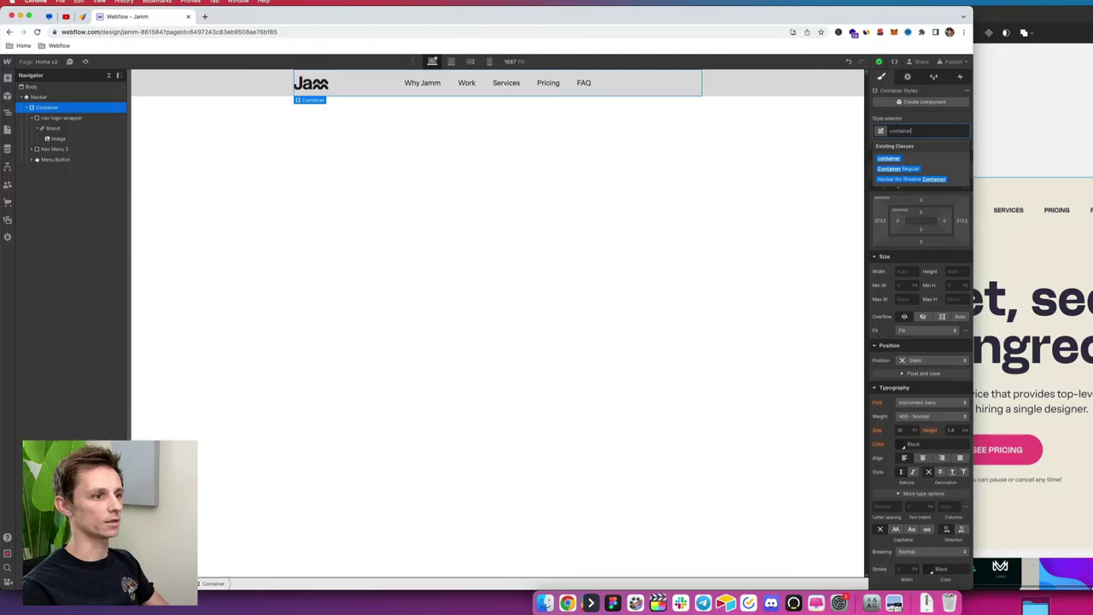
key(Return)
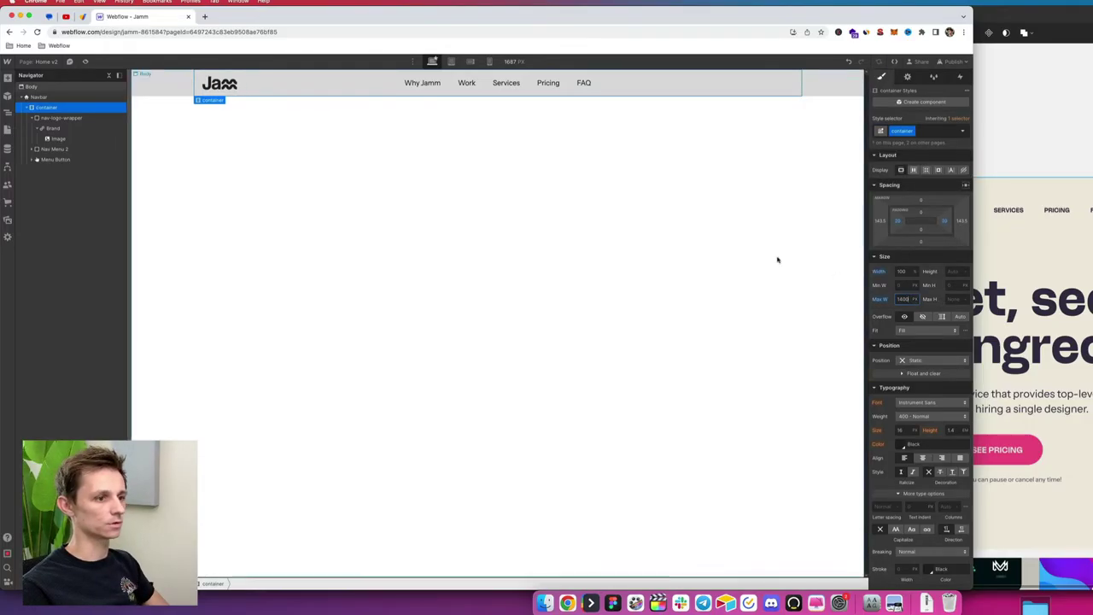
Step: After checking the page frame in Figma, set the Navbar's background color to transparent in Webflow
click(50, 97)
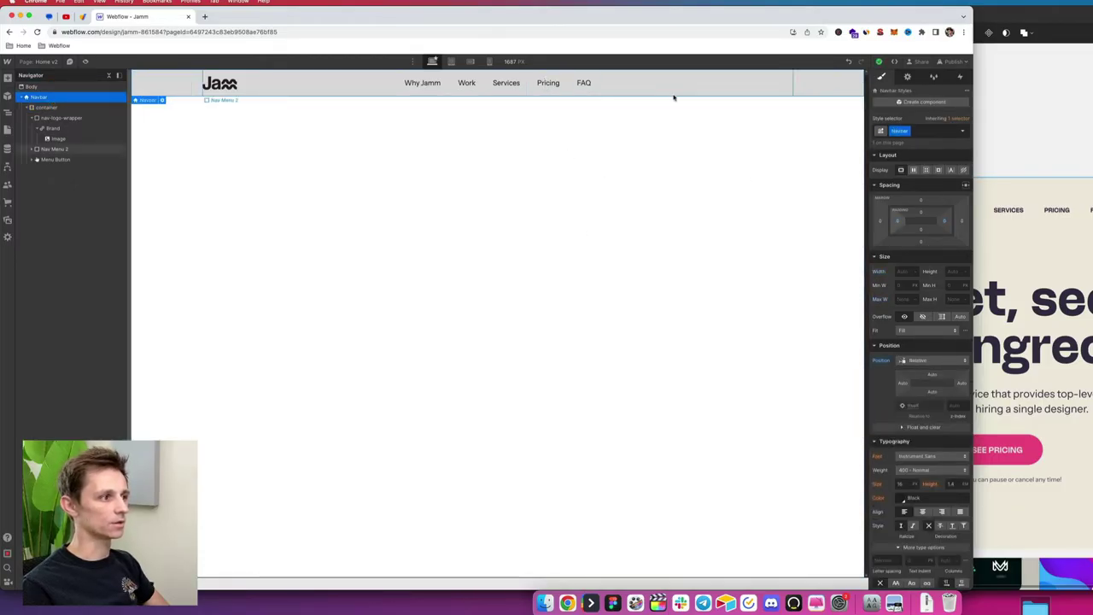
scroll(907, 368, down, 10)
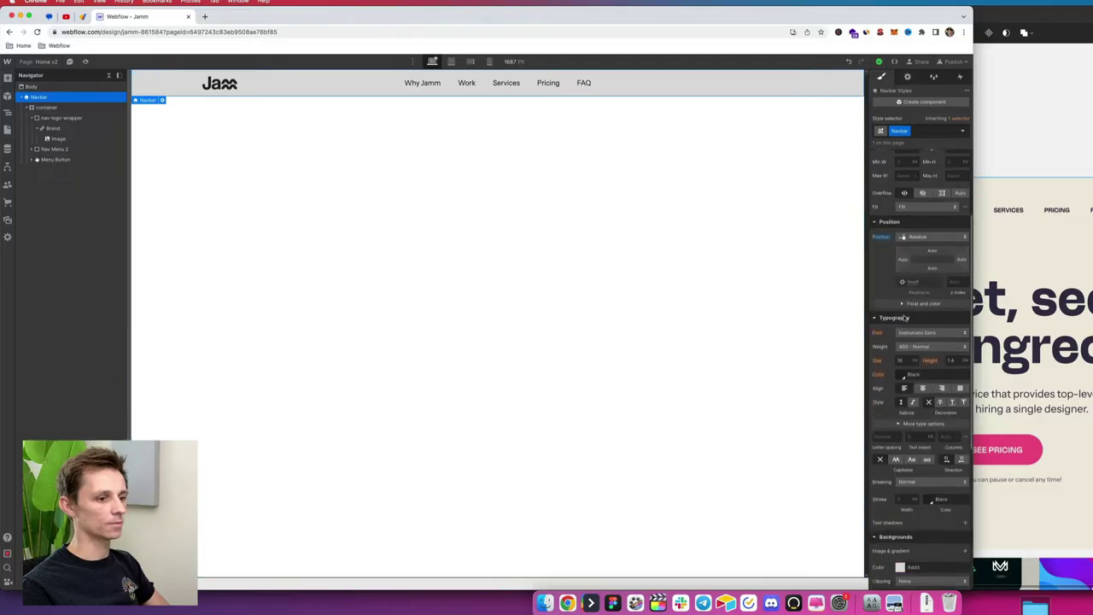
click(1042, 164)
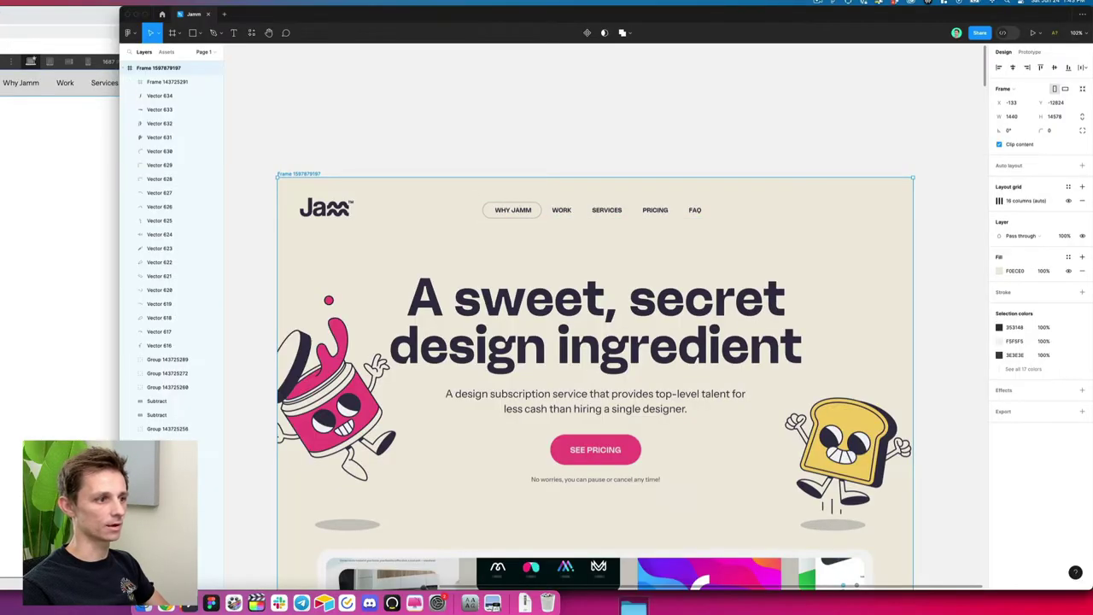
key(super+Tab)
click(900, 355)
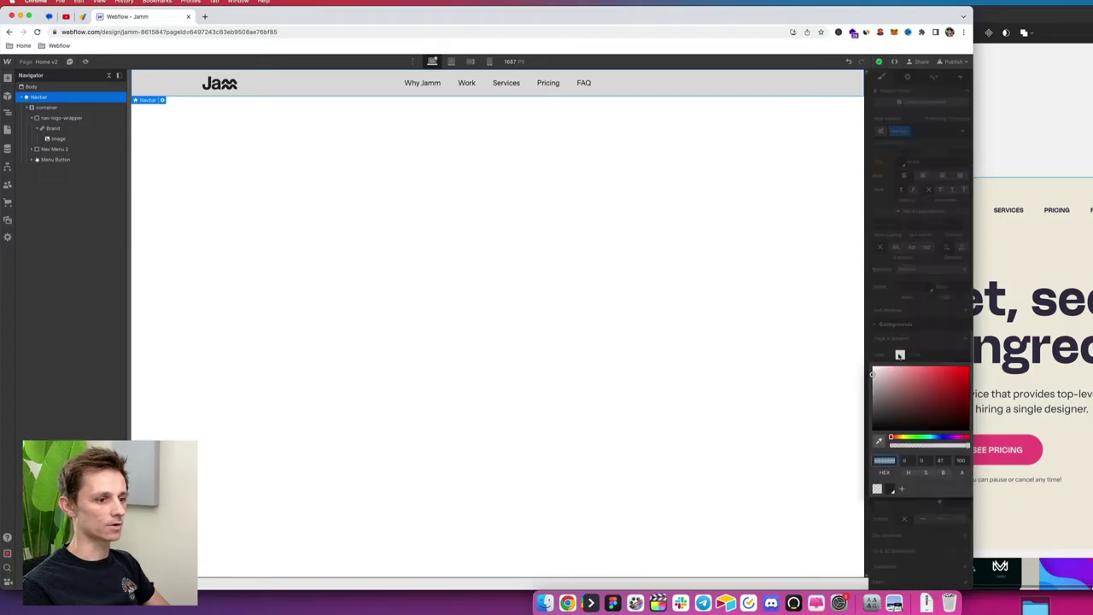
click(878, 488)
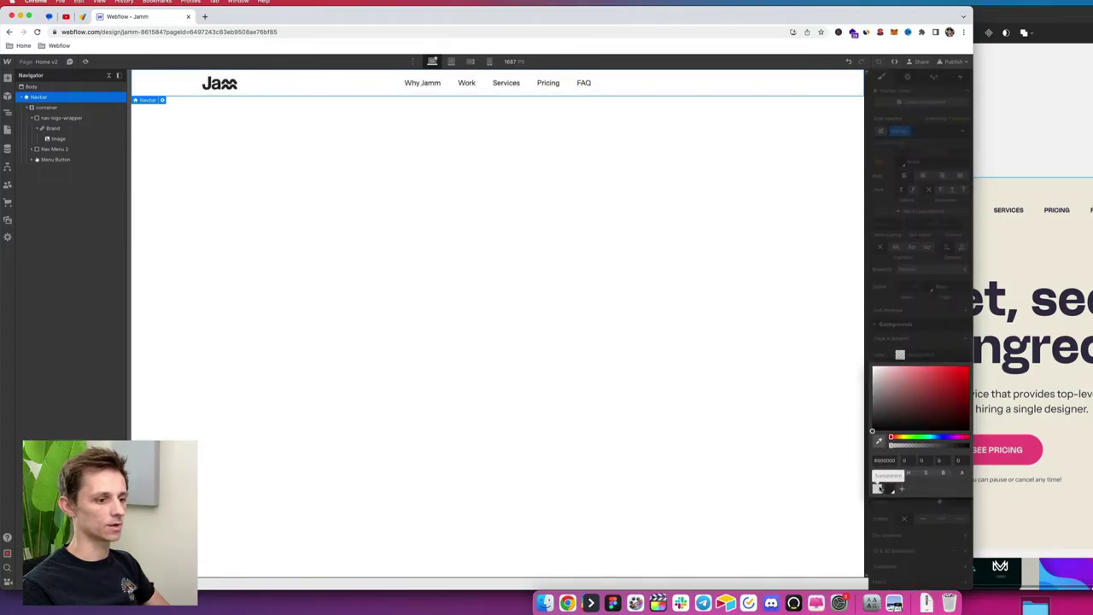
Step: Switch to Figma and draw a slice from the frame's upper edge to the logo's top to measure the gap
click(601, 325)
click(1018, 131)
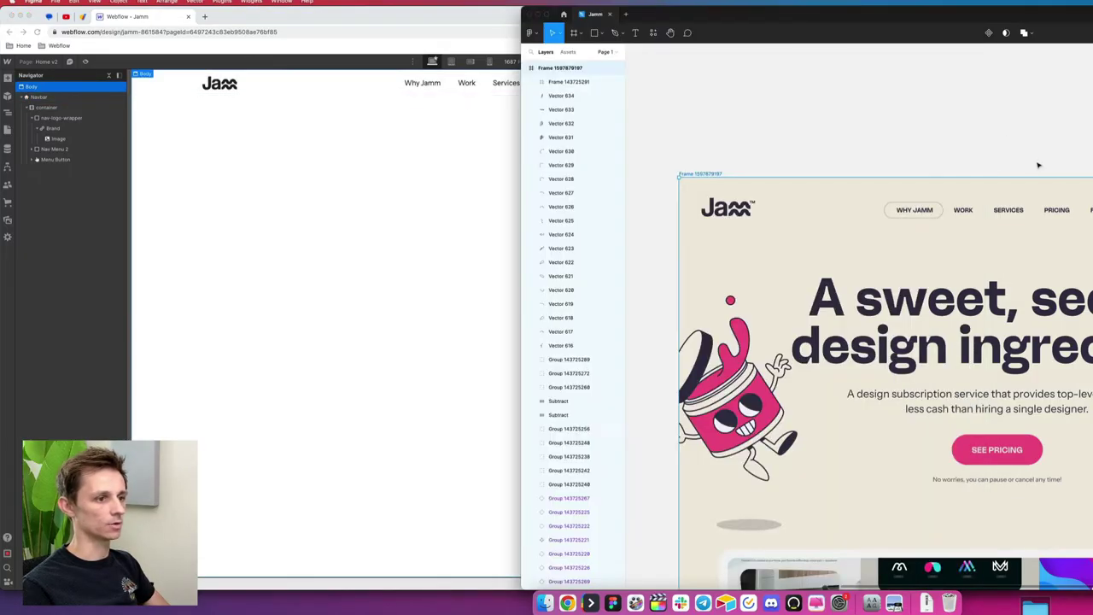
drag(1038, 165, 945, 121)
scroll(851, 107, left, 2)
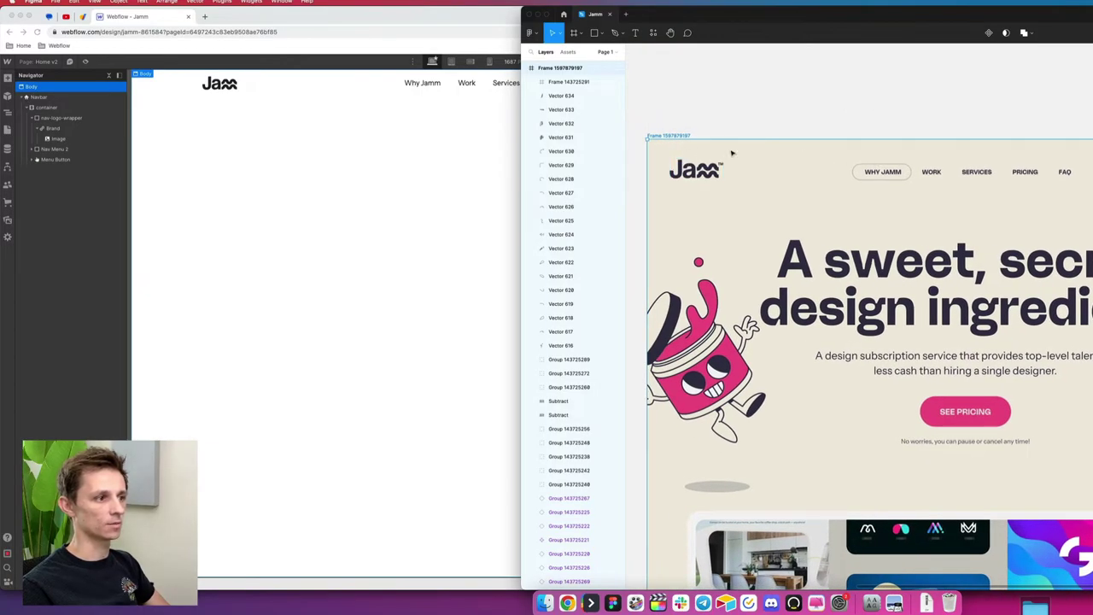
key(p)
drag(684, 154, 682, 140)
scroll(679, 160, up, 10)
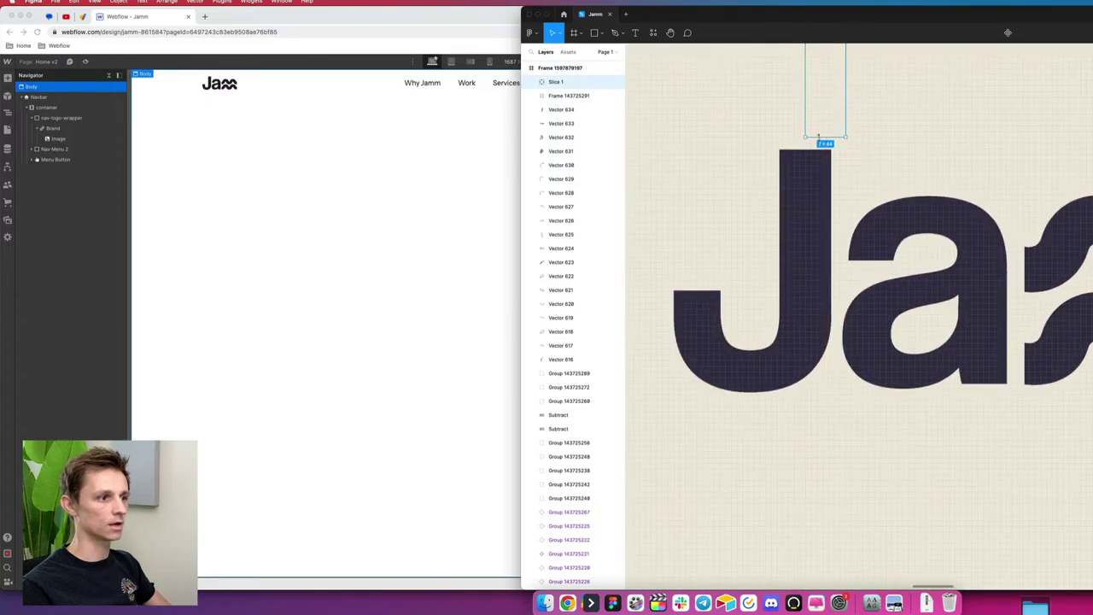
drag(817, 137, 818, 148)
scroll(813, 286, up, 5)
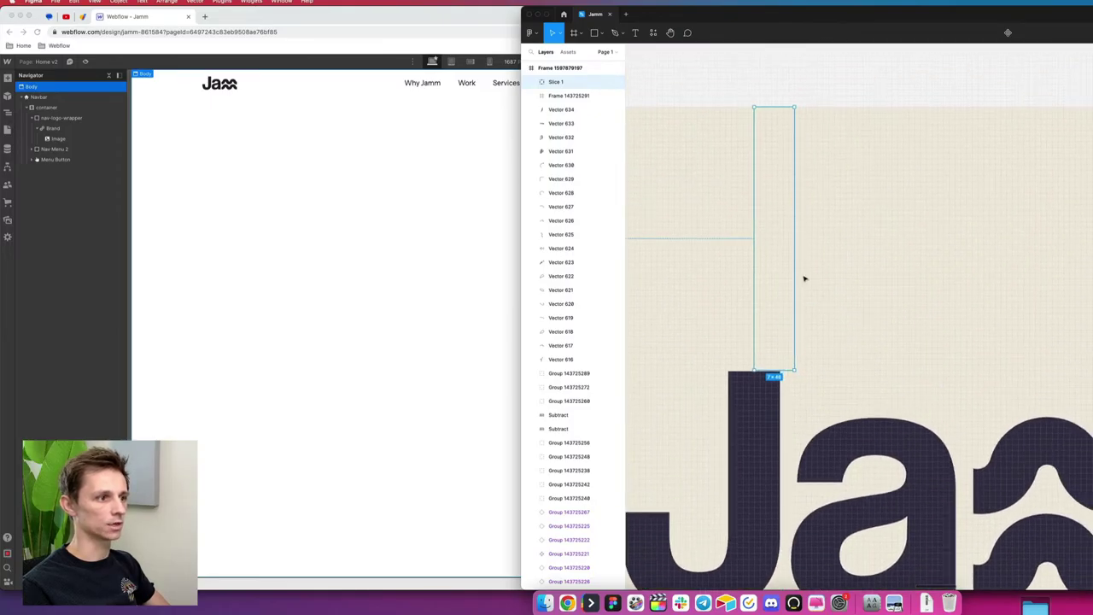
Step: Delete the measuring slice above the logo
scroll(805, 278, down, 3)
click(852, 281)
scroll(852, 281, down, 5)
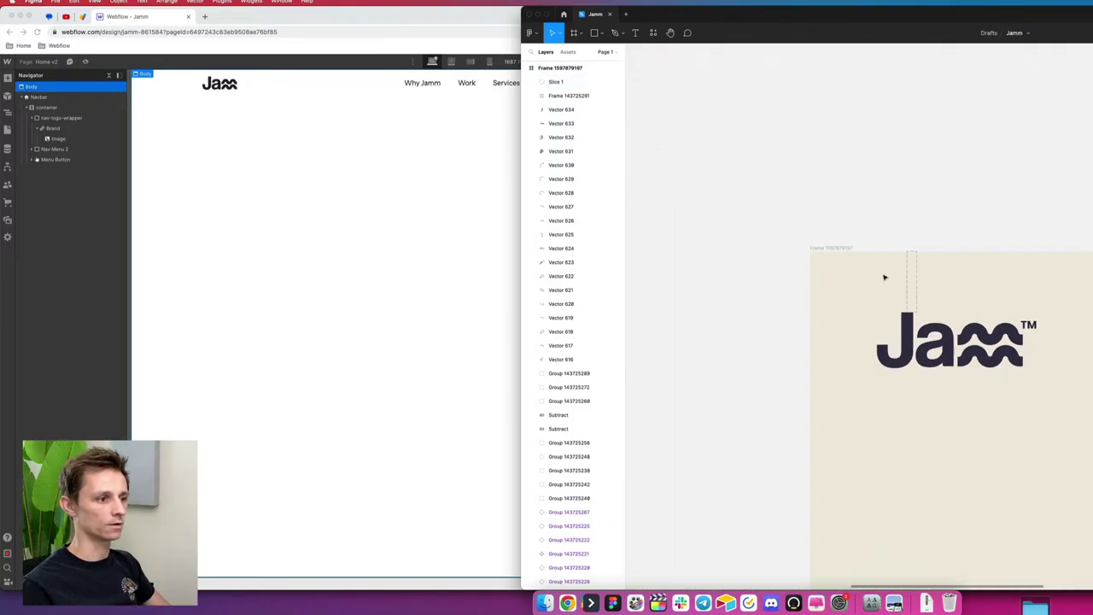
click(910, 272)
key(Delete)
scroll(978, 273, down, 3)
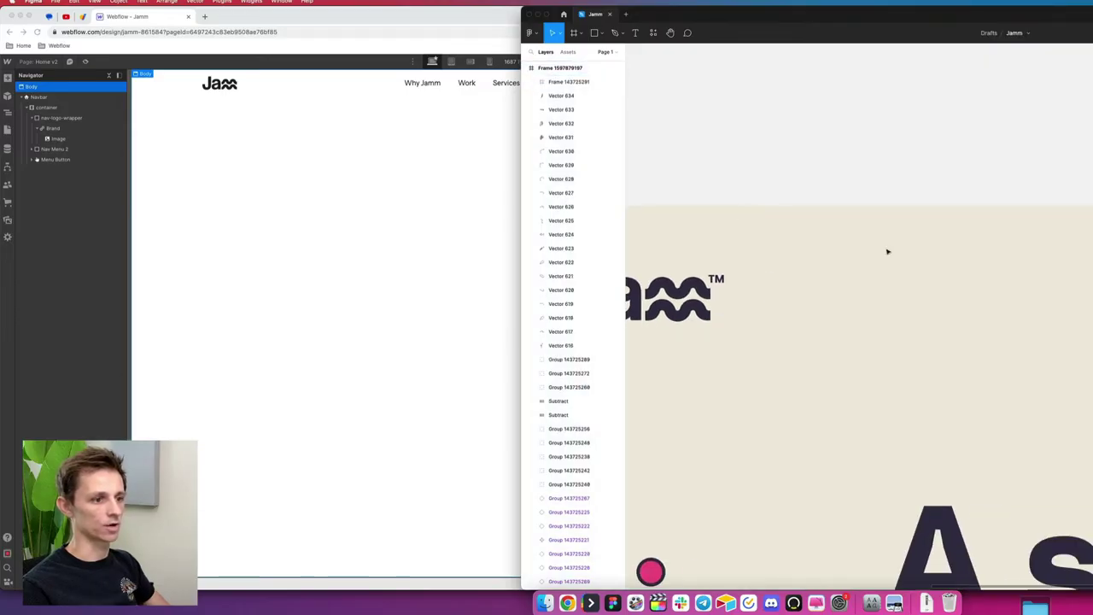
scroll(936, 207, down, 5)
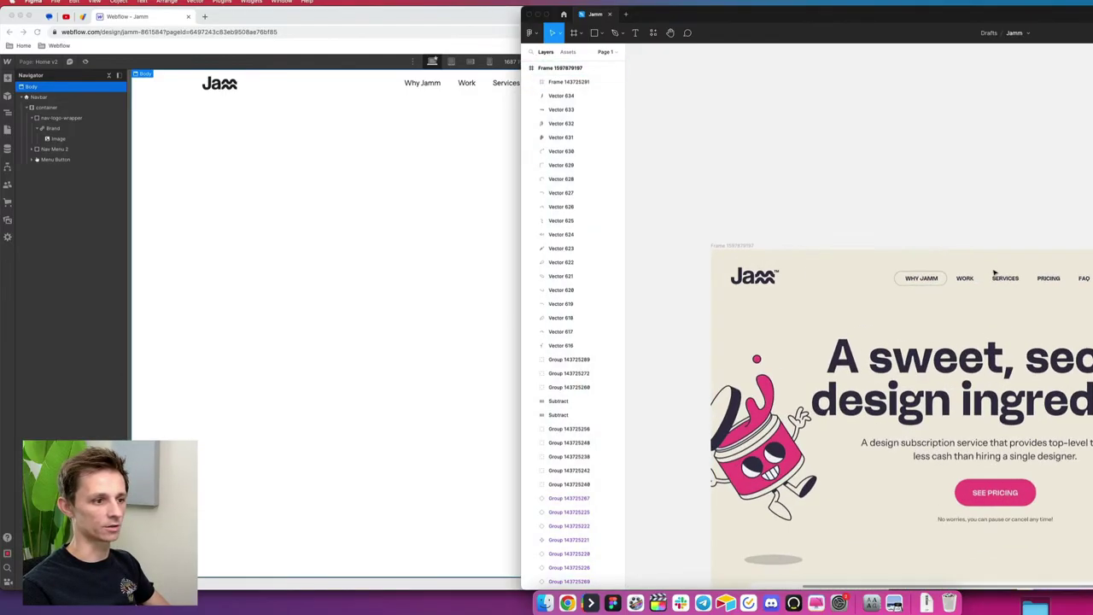
Step: Switch to Webflow and give the Body a top margin of 45 px
click(424, 210)
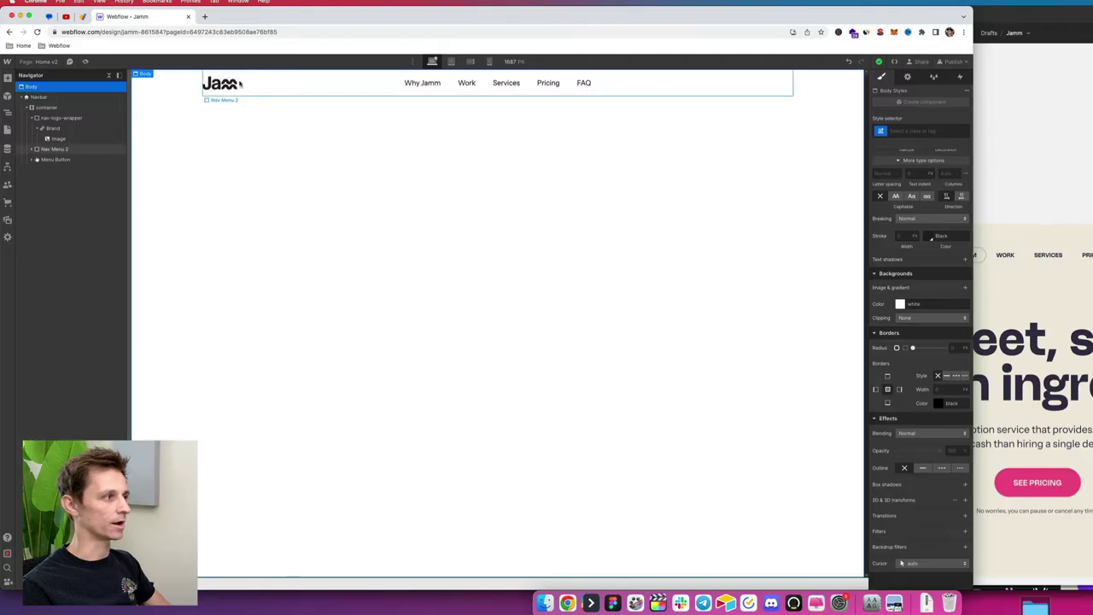
click(164, 92)
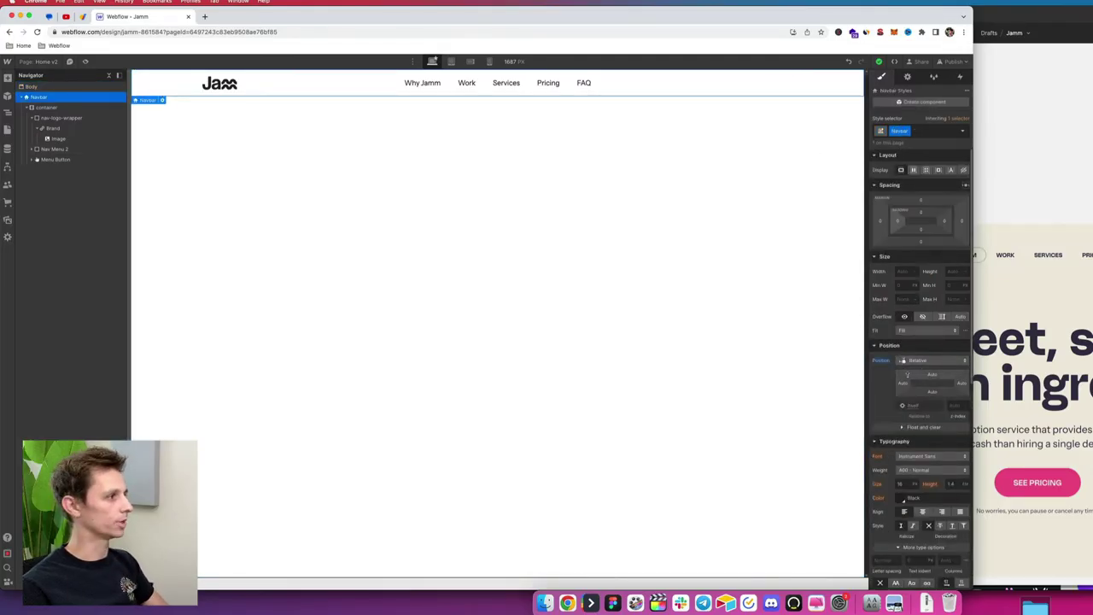
scroll(923, 409, down, 1)
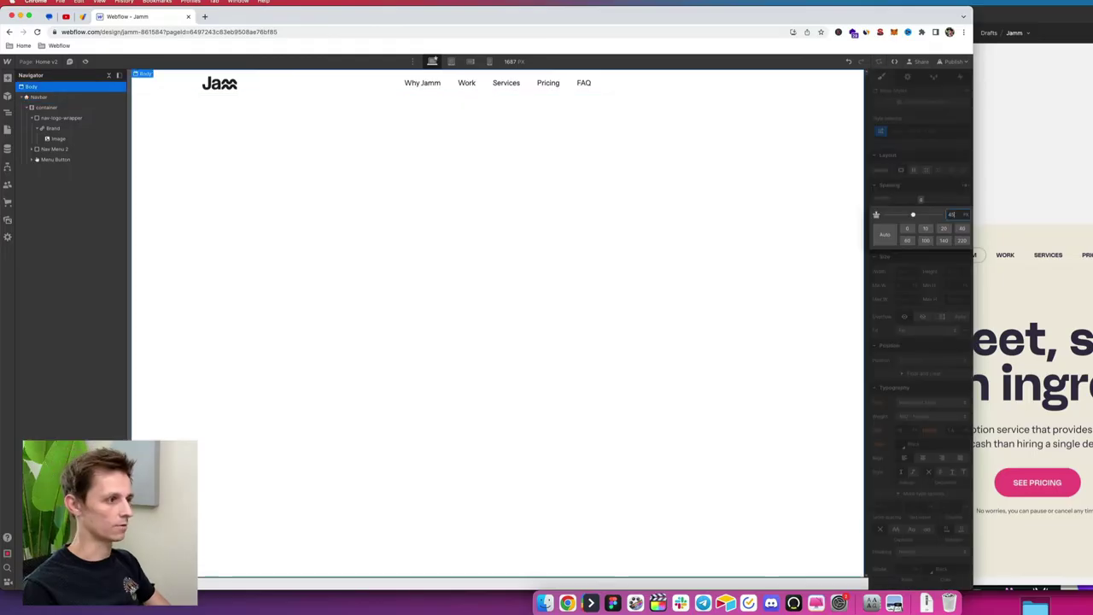
text(45)
key(Return)
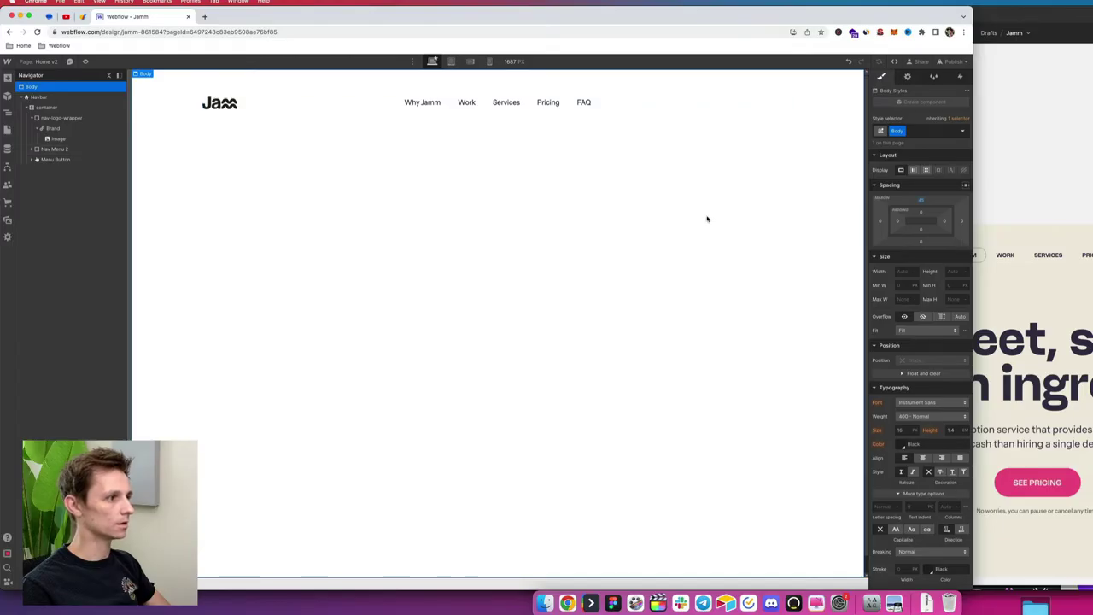
Step: After checking the header links in Figma, set the Work nav link's text to all caps in Webflow
key(super+Tab)
drag(1045, 221, 989, 207)
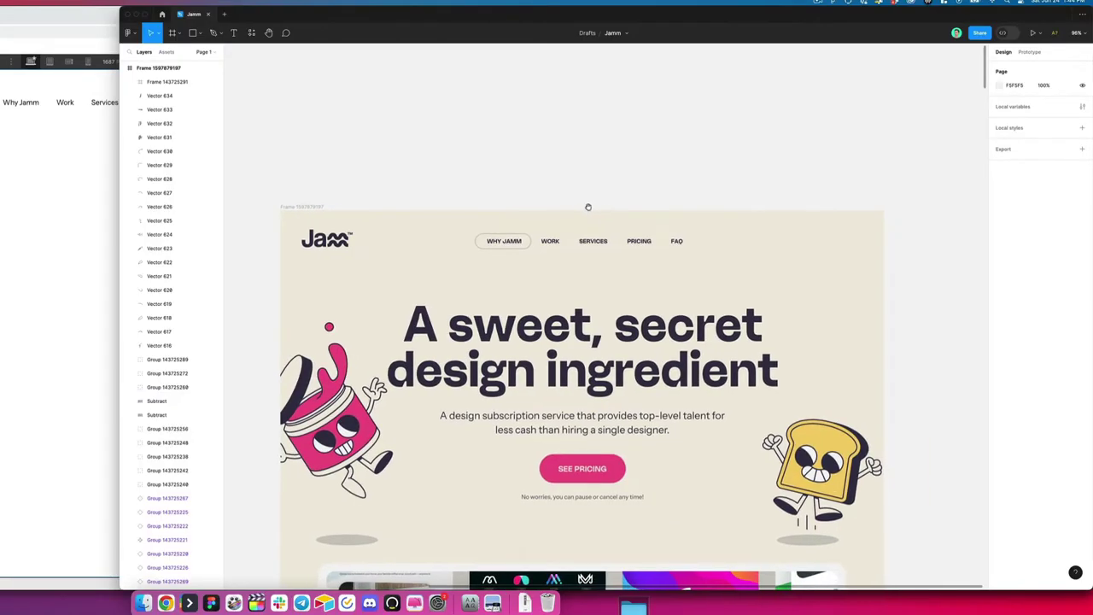
drag(560, 235, 520, 210)
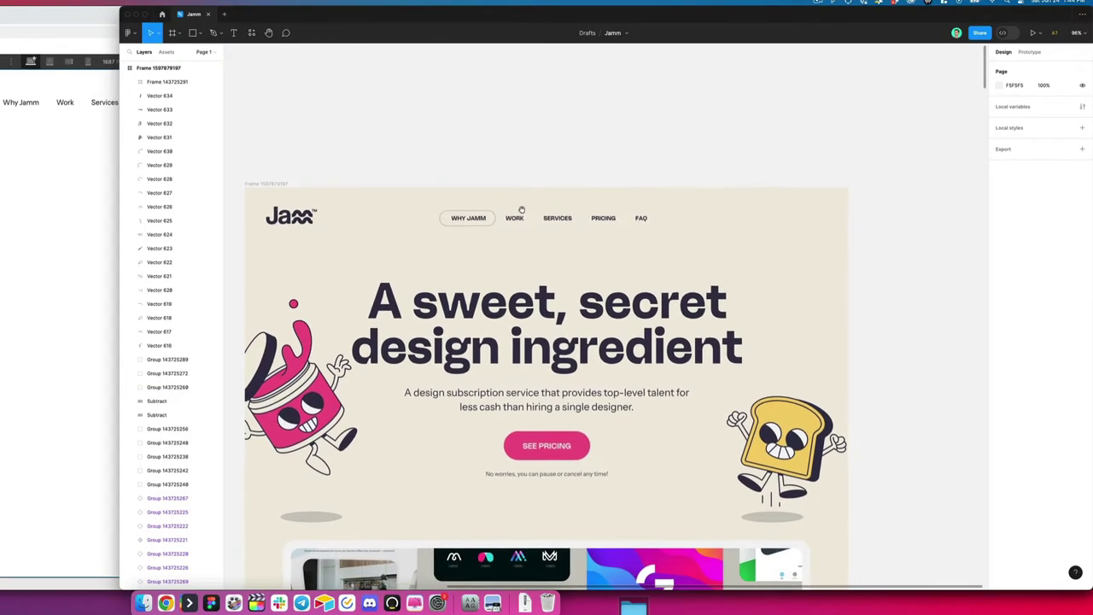
scroll(497, 210, up, 3)
scroll(456, 218, up, 1)
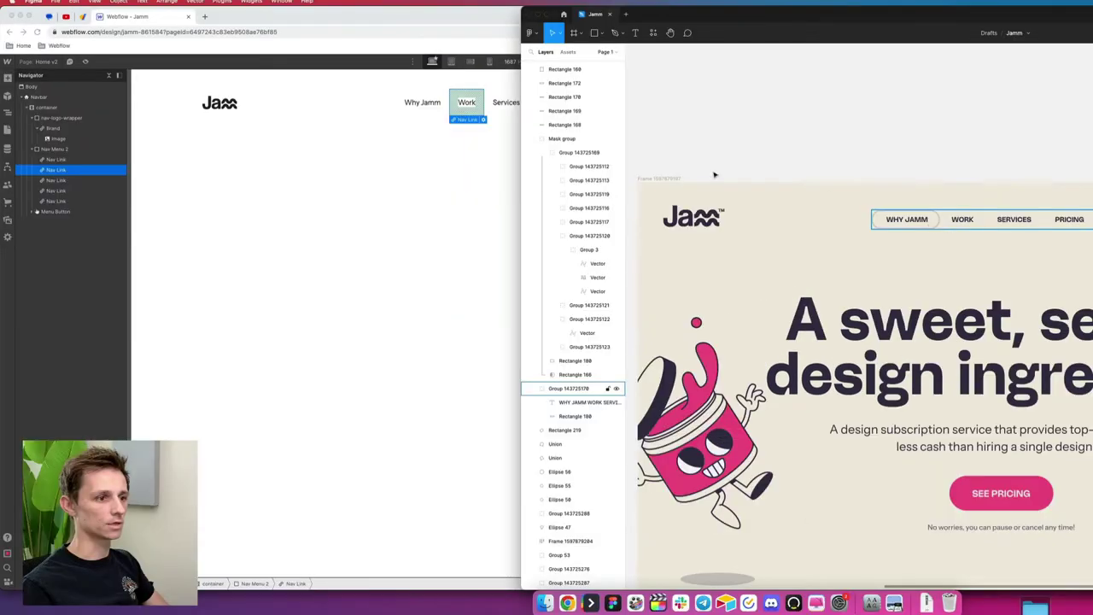
key(super+Tab)
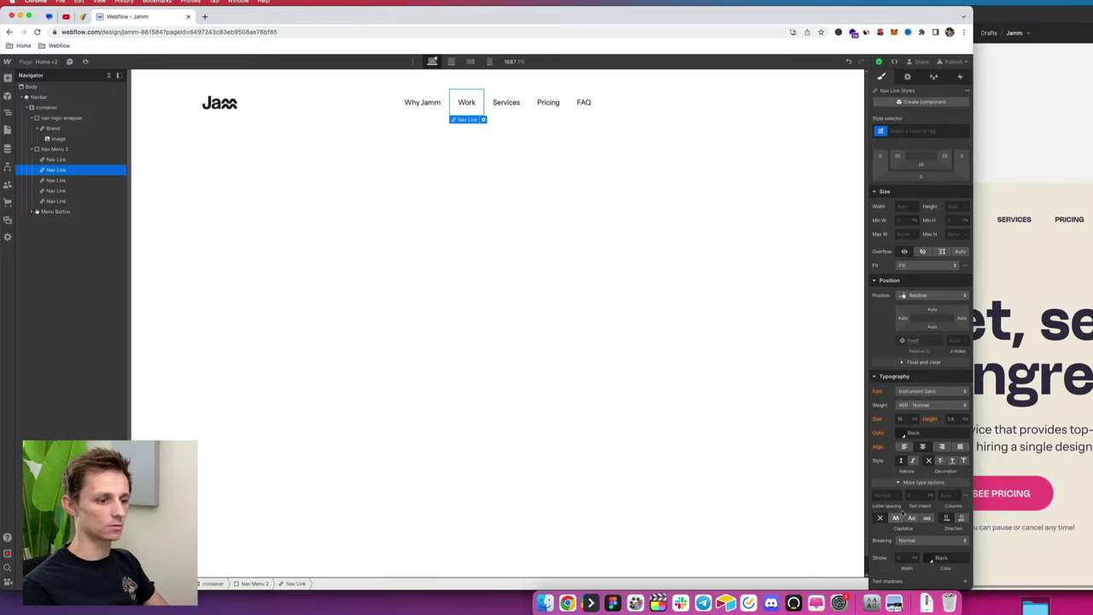
scroll(901, 512, down, 3)
click(909, 373)
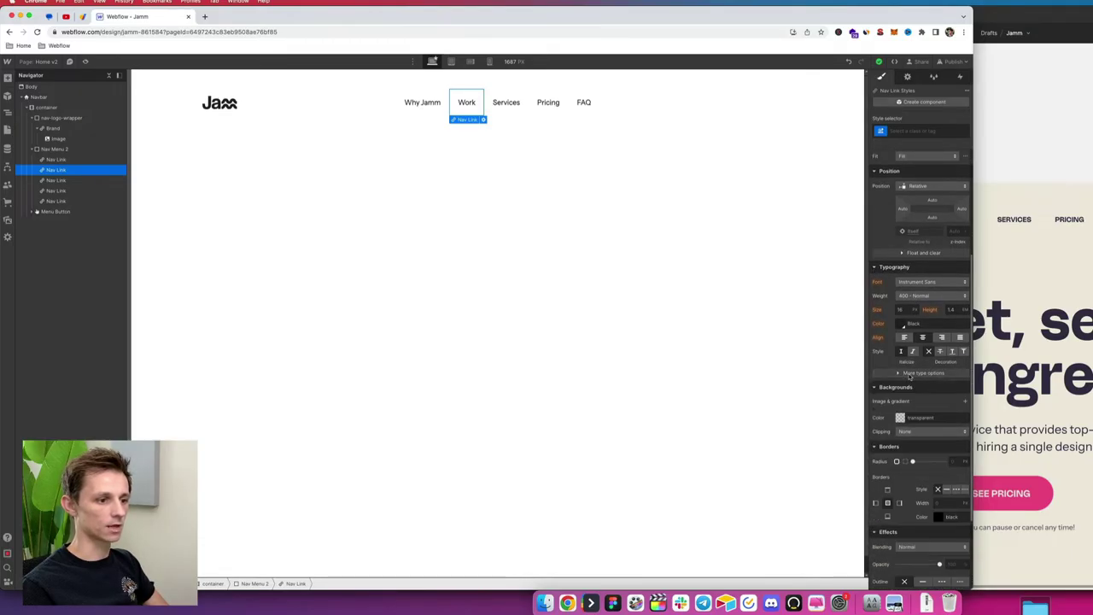
click(910, 373)
click(896, 409)
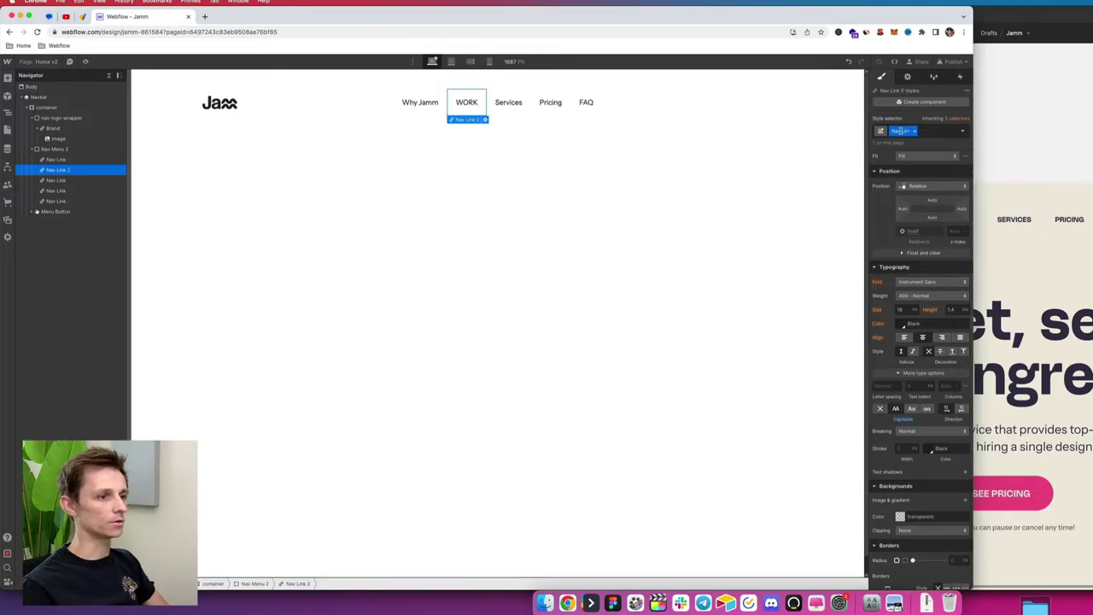
click(725, 193)
Step: Apply the Nav Link 2 class to the Services and Pricing links
click(514, 105)
click(908, 132)
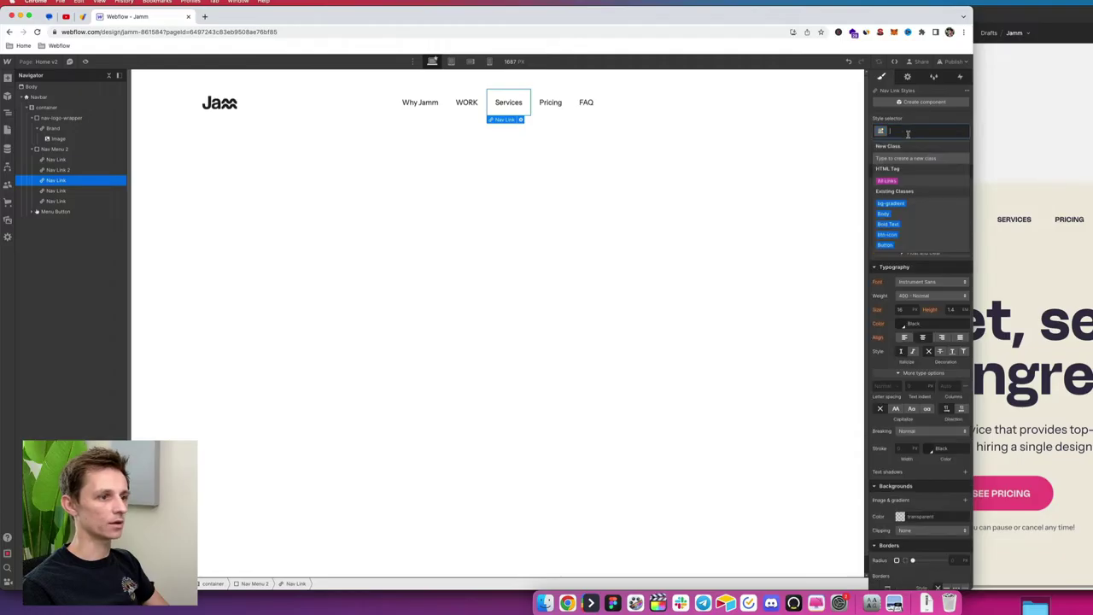
text(link)
key(Return)
click(547, 110)
click(906, 131)
key(super+v)
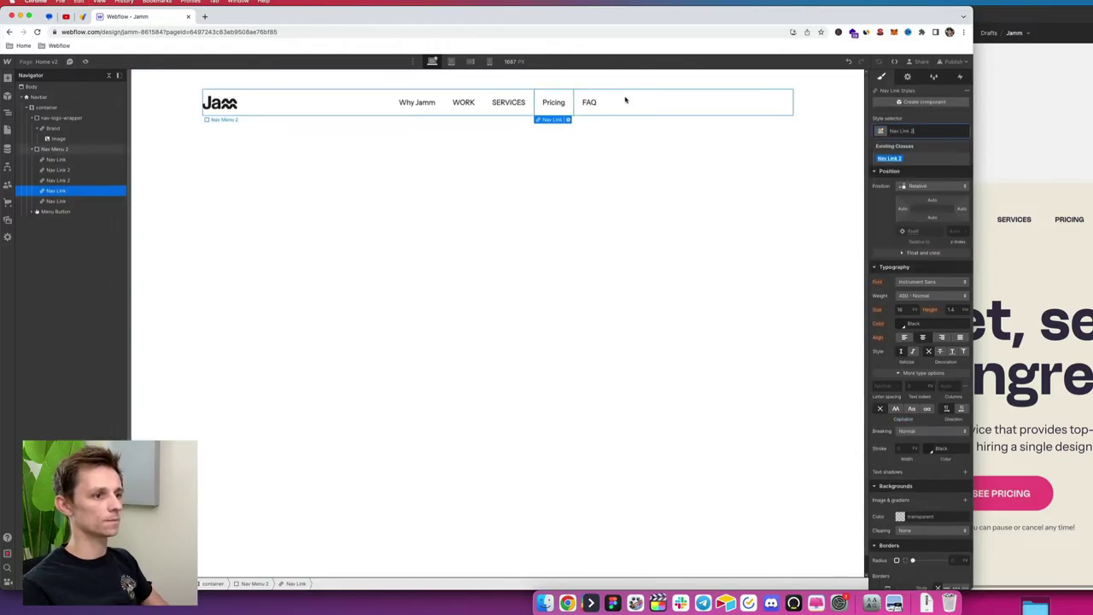
key(Return)
Step: Apply the Nav Link 2 class to the FAQ and Why Jamm links
click(590, 106)
click(927, 133)
key(super+v)
key(Return)
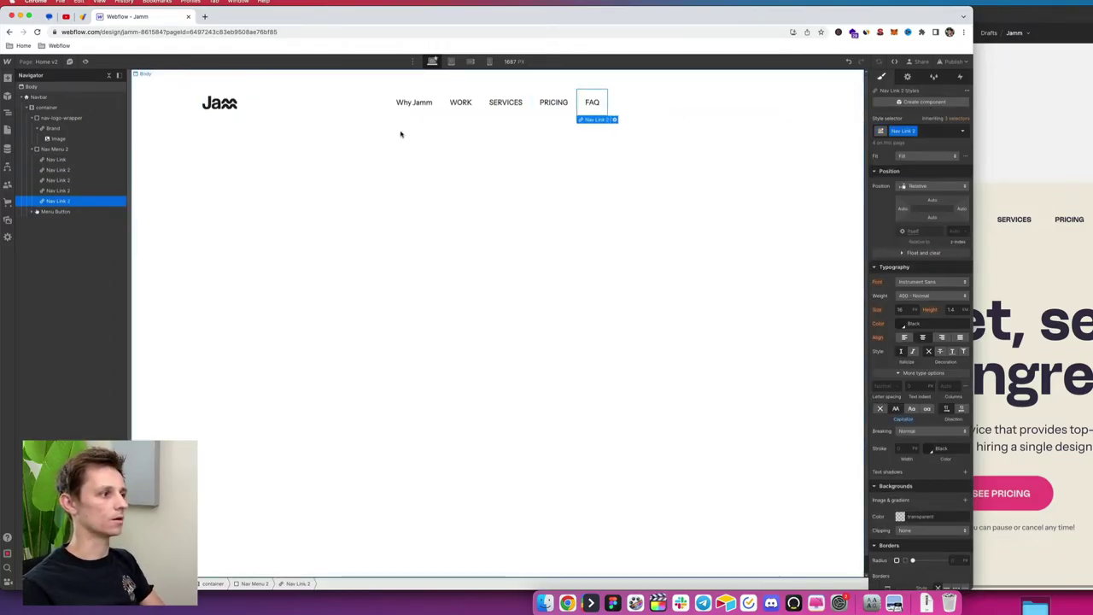
click(412, 108)
click(902, 132)
key(super+v)
key(Return)
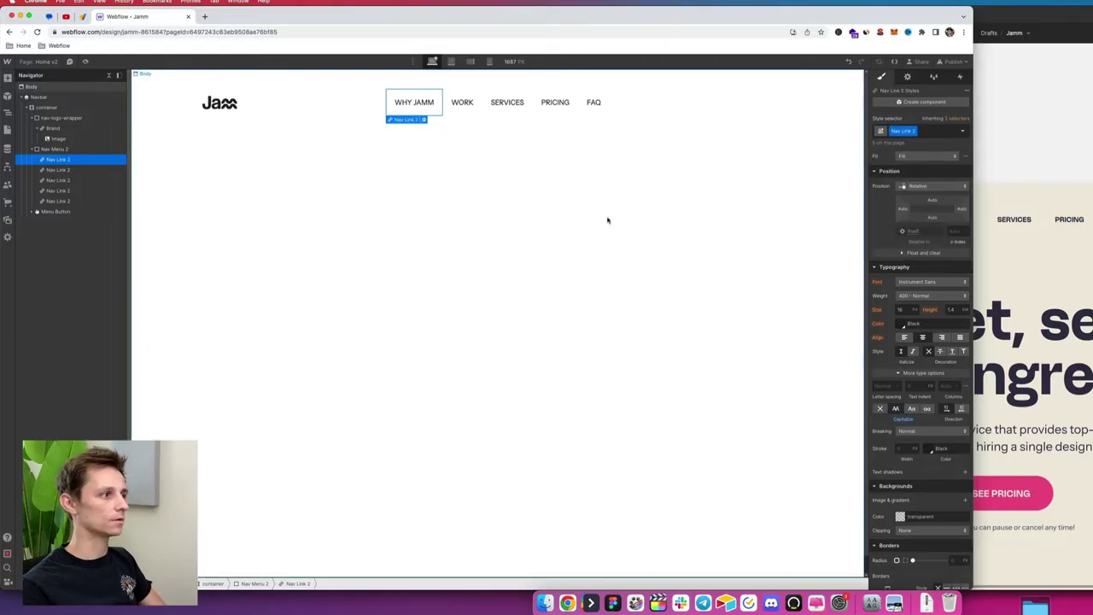
click(607, 219)
Step: Set the font weight of the Nav Link 2 class to 700 - Bold
click(475, 103)
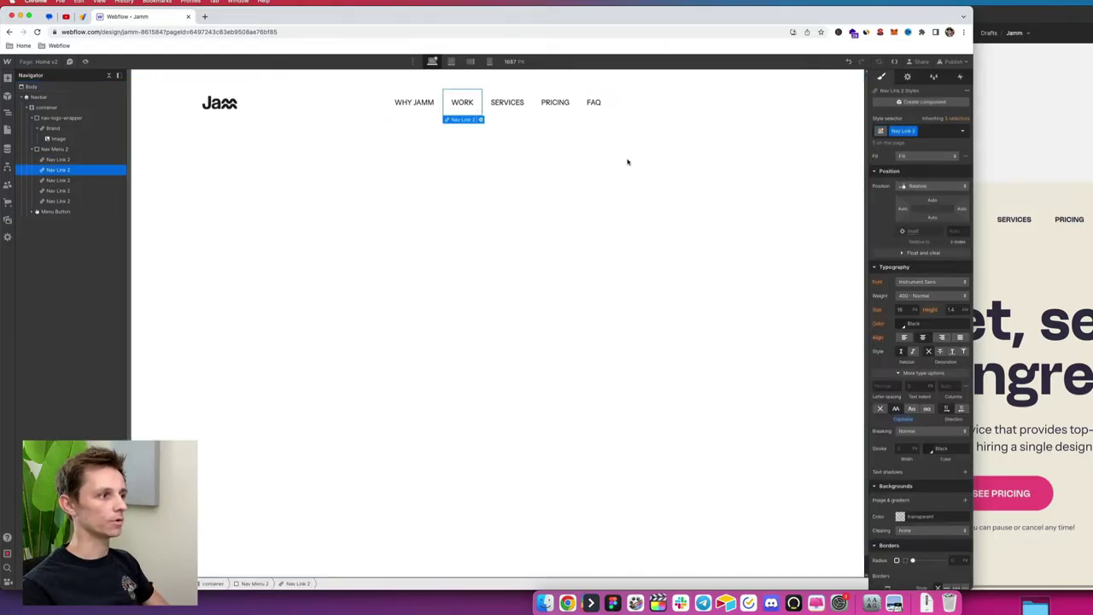
click(928, 298)
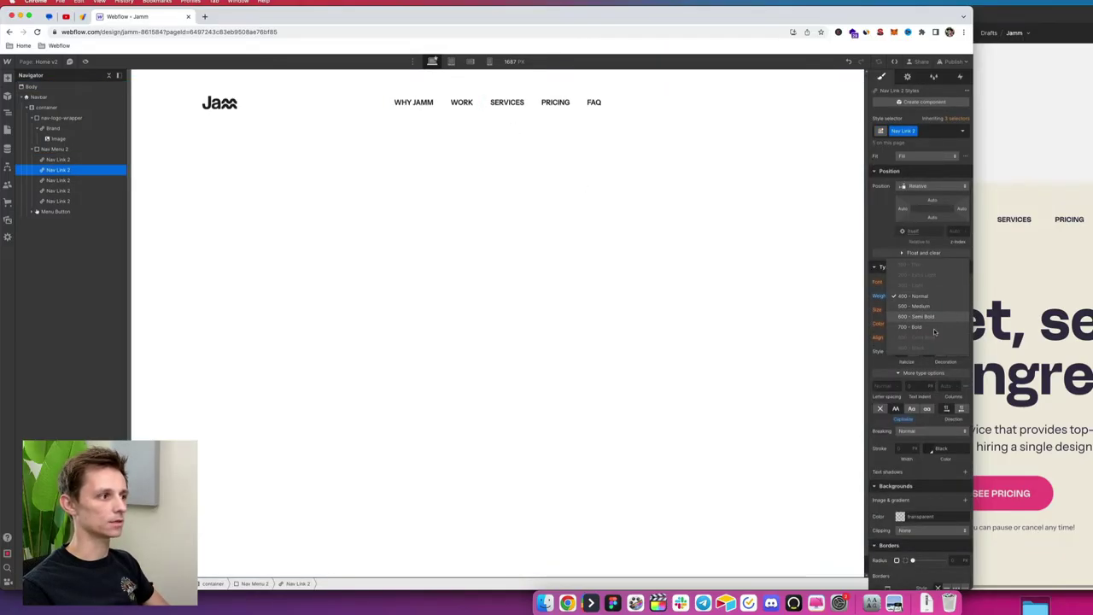
click(933, 328)
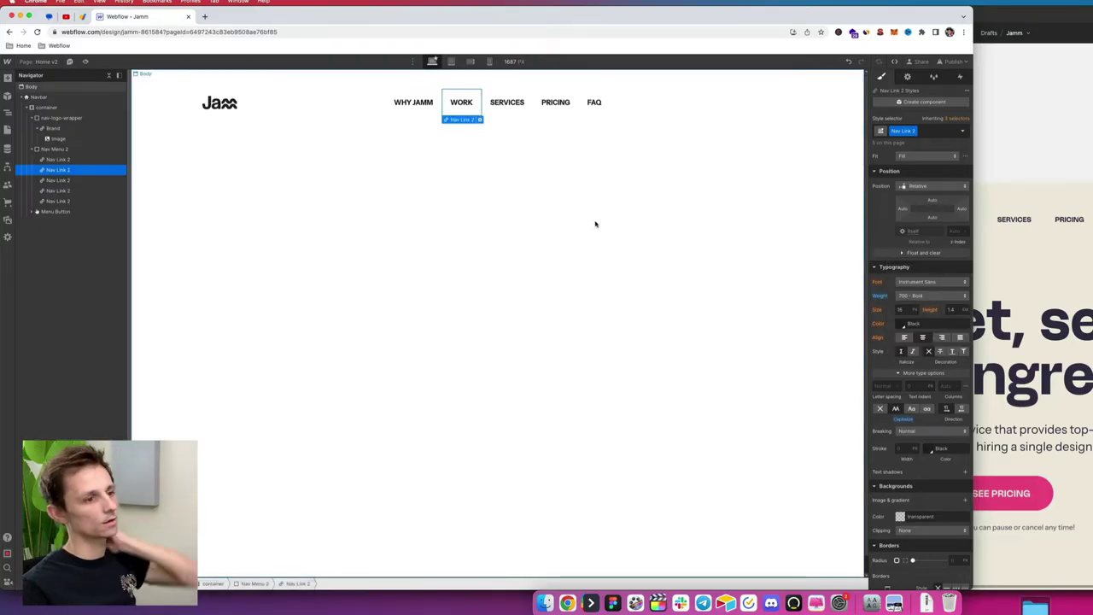
click(489, 177)
Step: Switch to Figma and inspect the text layer of the header's nav links
click(1016, 150)
scroll(1015, 150, down, 1)
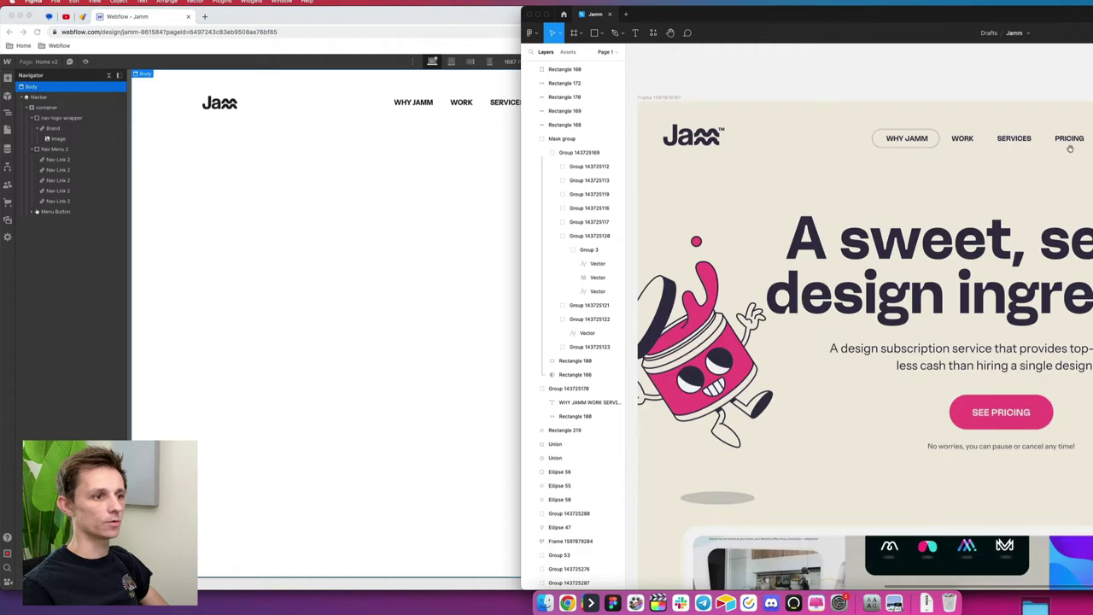
click(1067, 150)
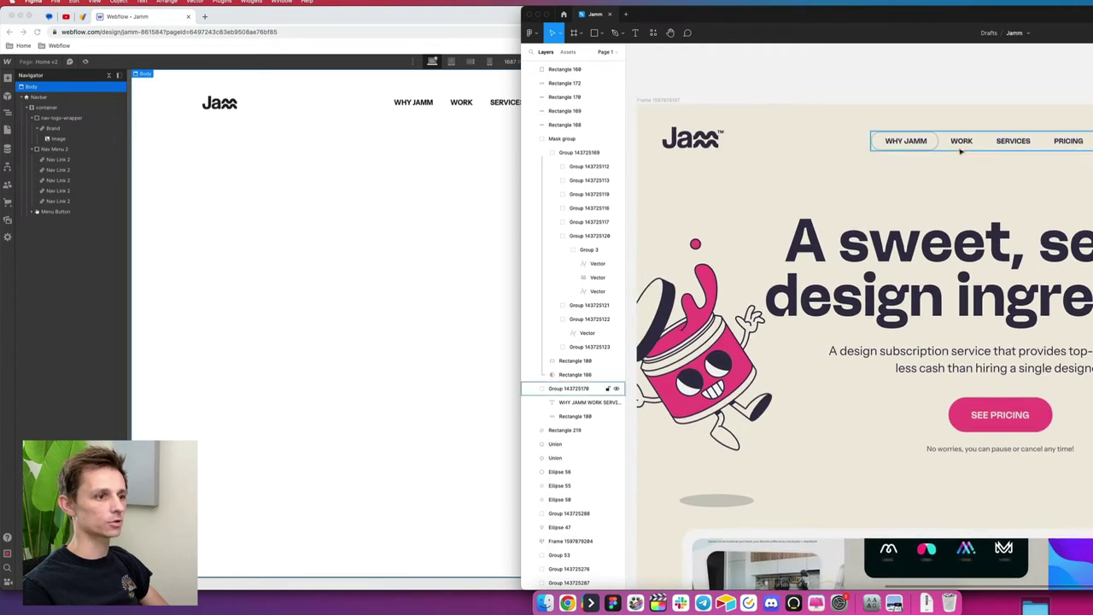
double_click(966, 144)
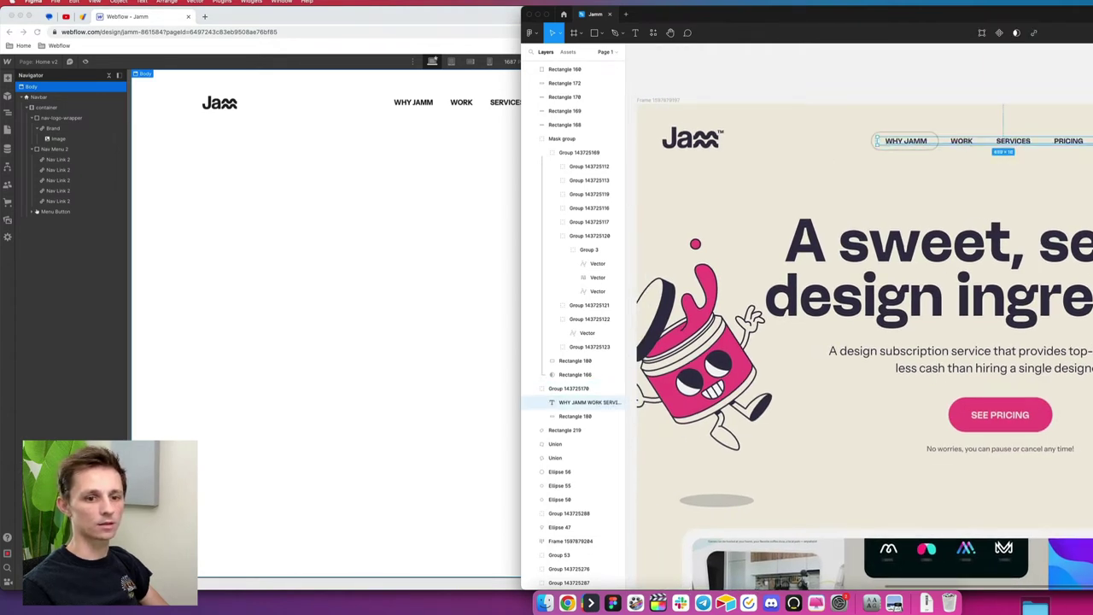
Step: Switch to Webflow and, from the Work link's text color, change the Black swatch to #353148 and save it
click(492, 214)
click(414, 108)
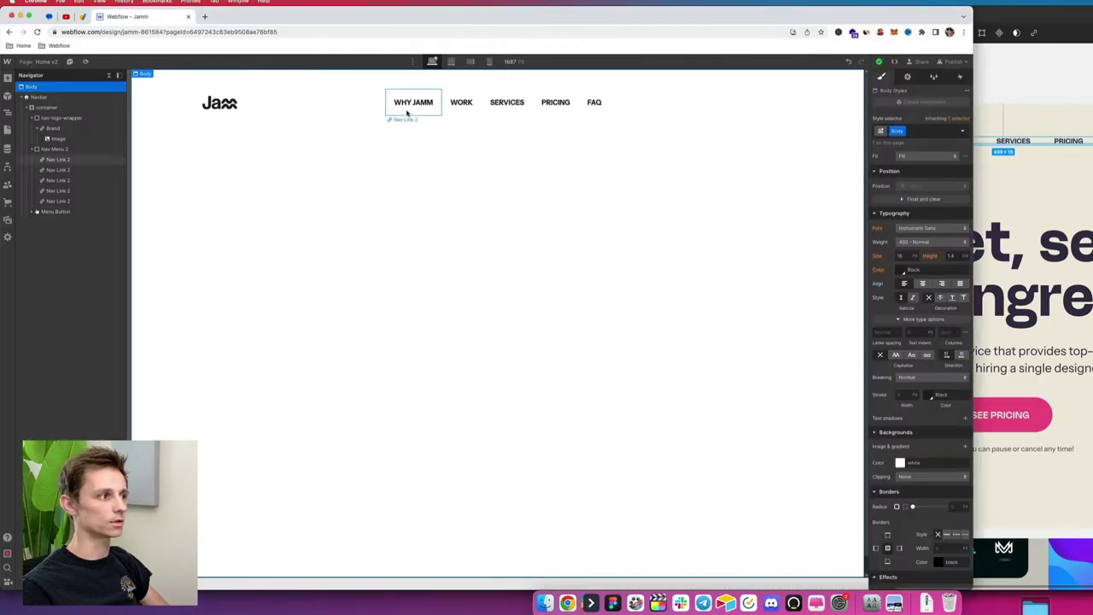
click(185, 100)
click(452, 103)
scroll(903, 353, down, 3)
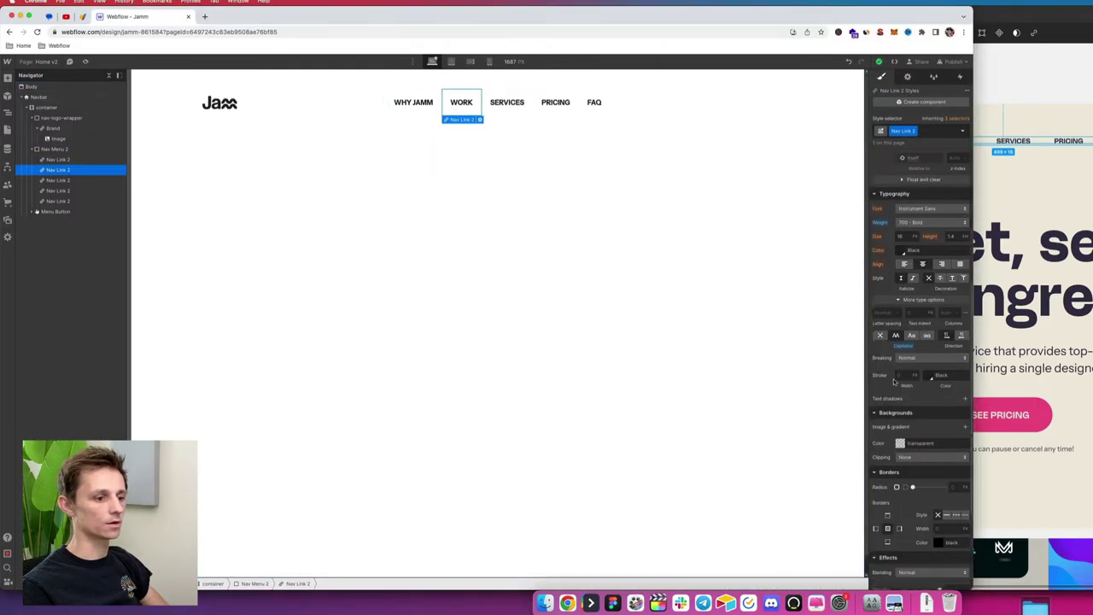
scroll(904, 353, up, 8)
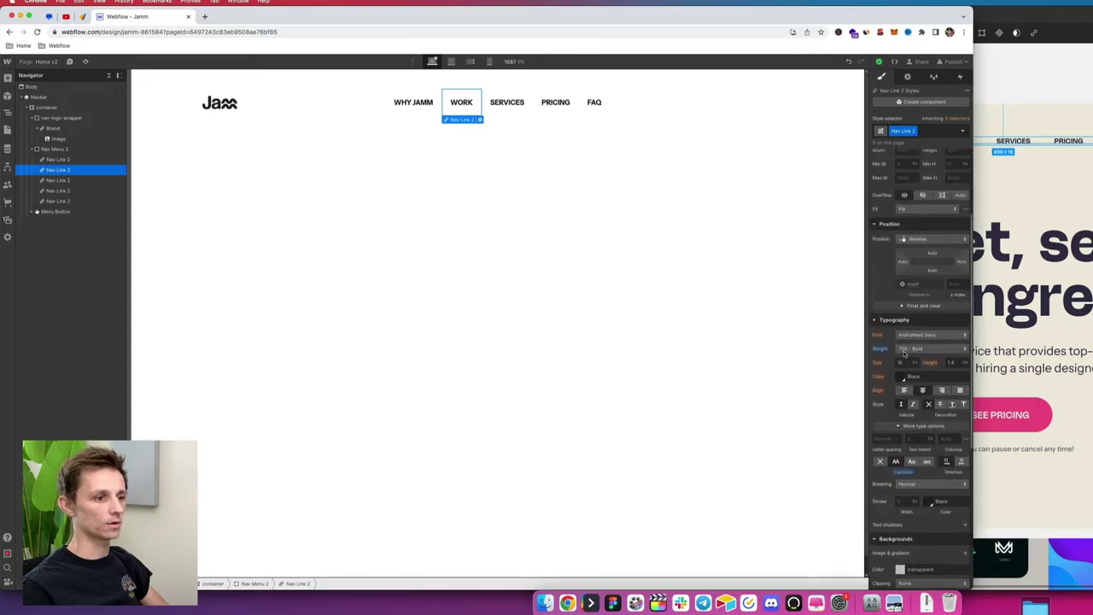
click(902, 393)
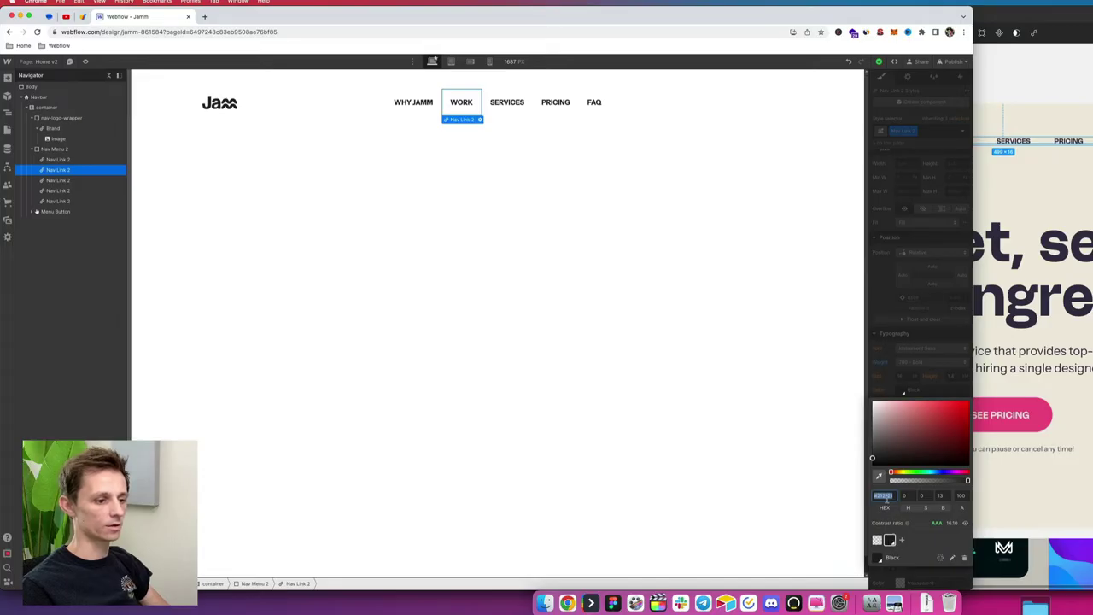
click(950, 558)
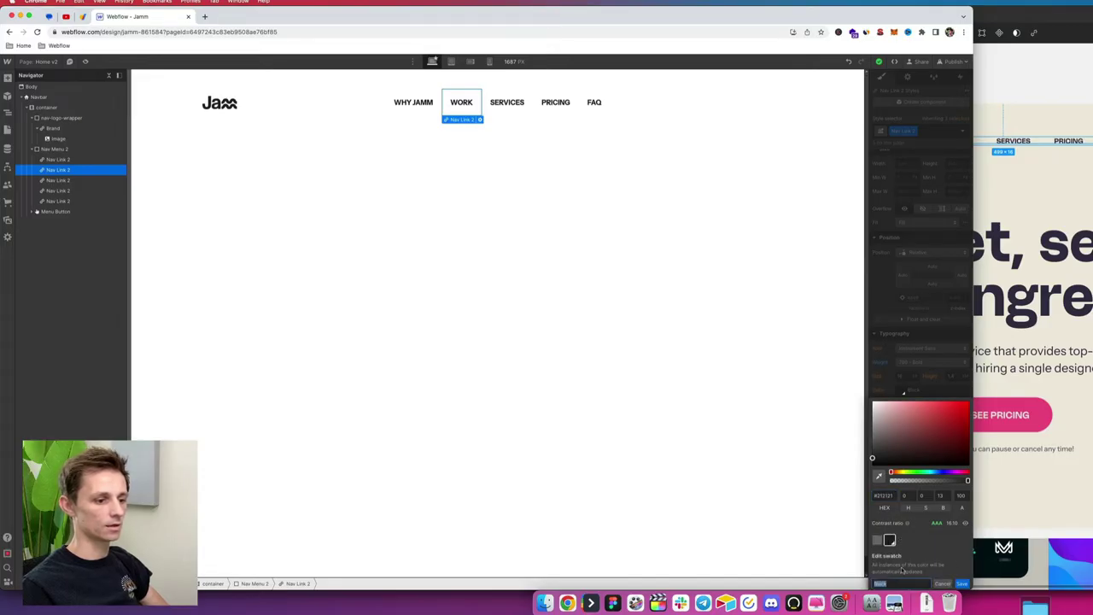
click(888, 492)
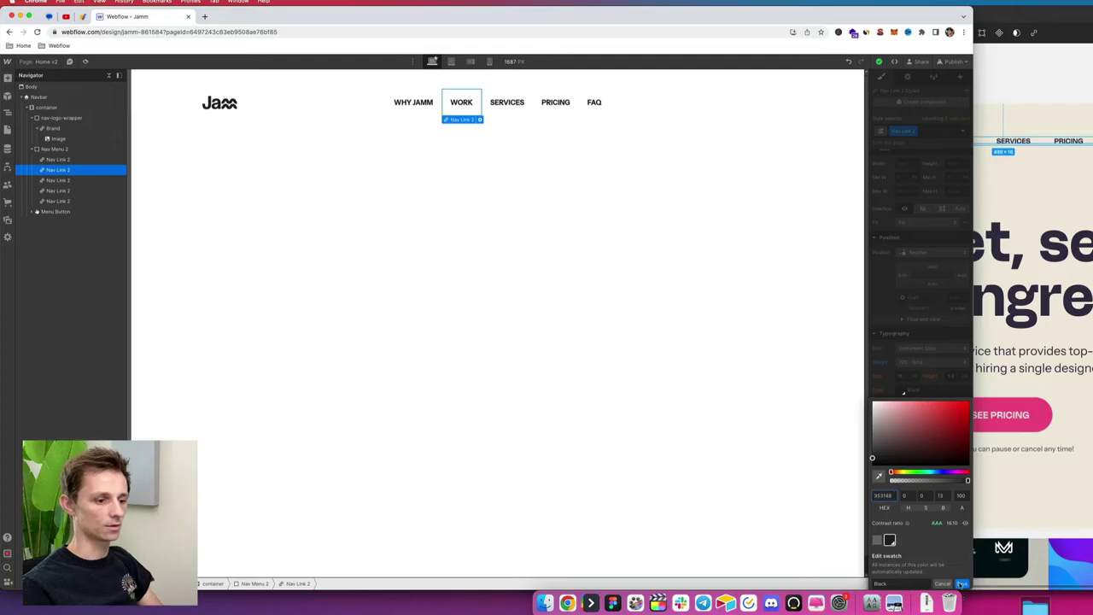
key(Return)
click(963, 583)
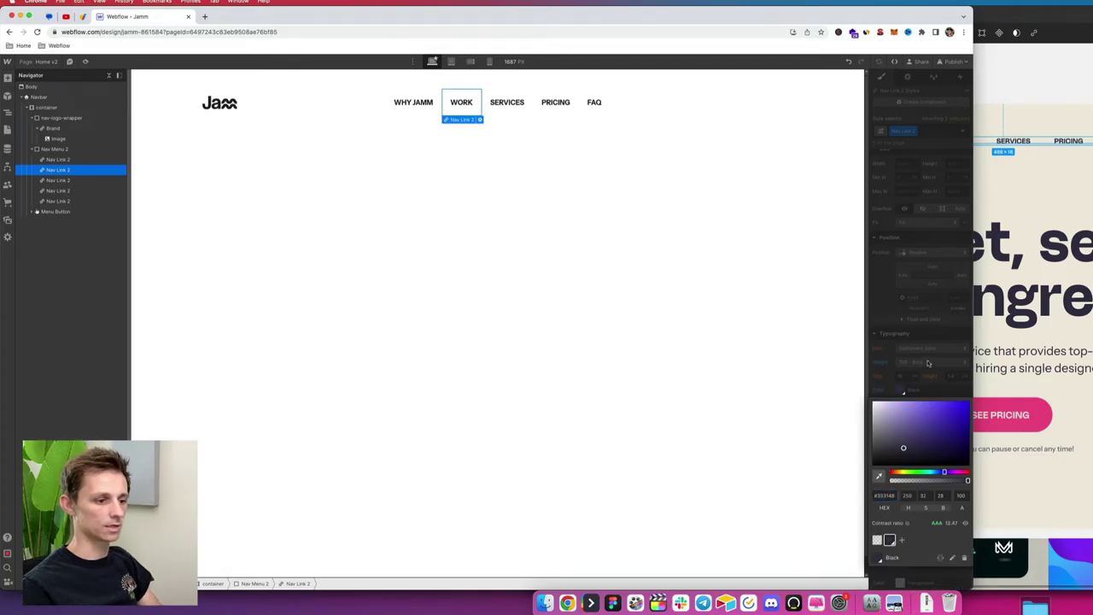
click(220, 104)
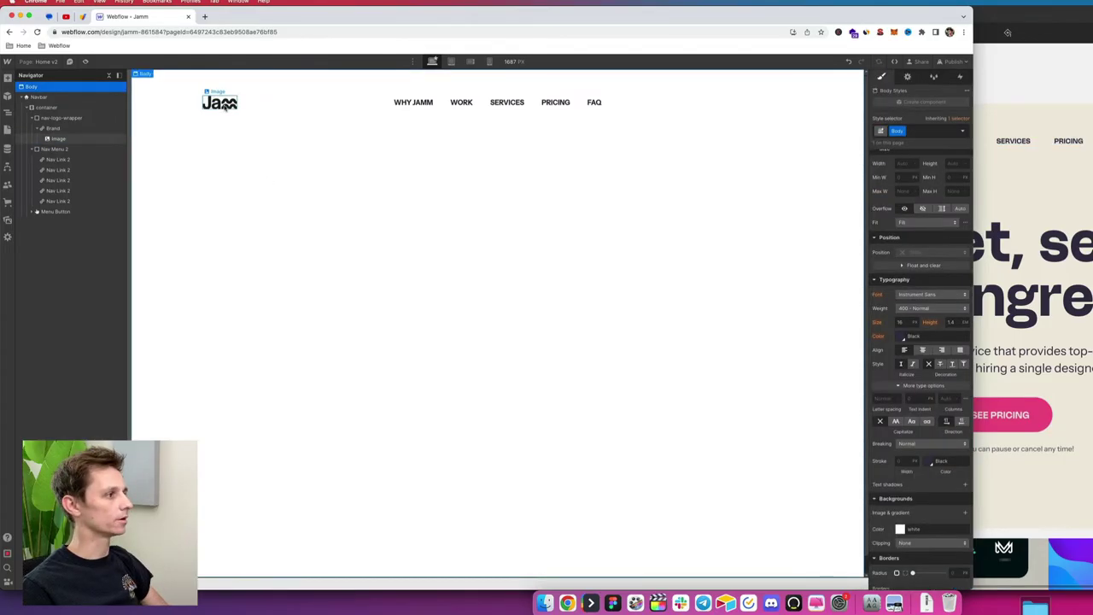
Step: Switch to Figma and export the header's Jamm logo group in SVG format as logo.svg into the jamm folder
click(413, 101)
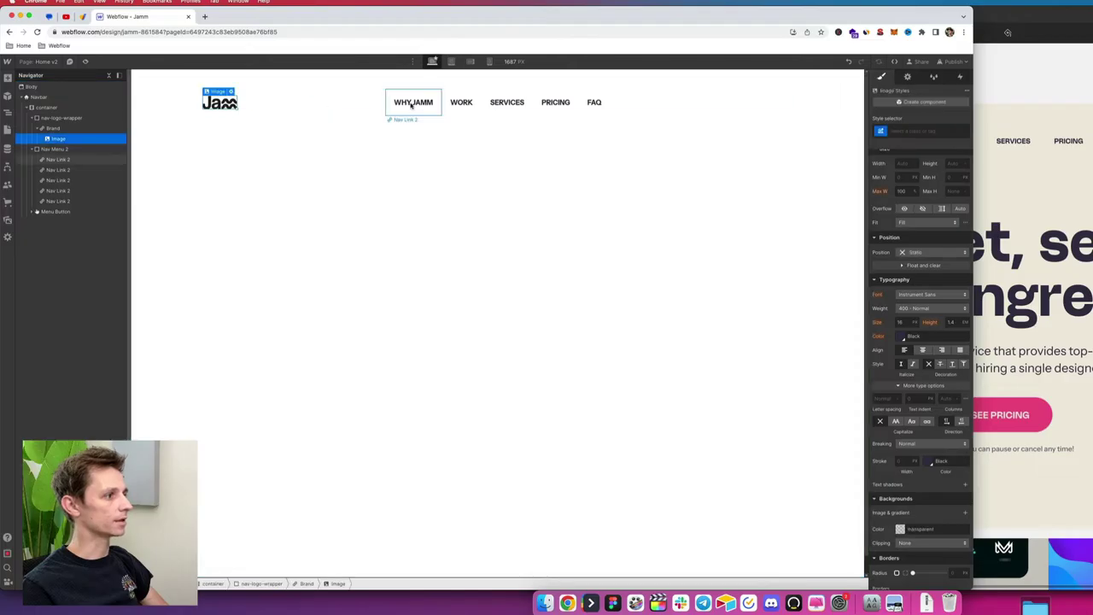
click(418, 204)
key(super+Tab)
scroll(670, 113, left, 1)
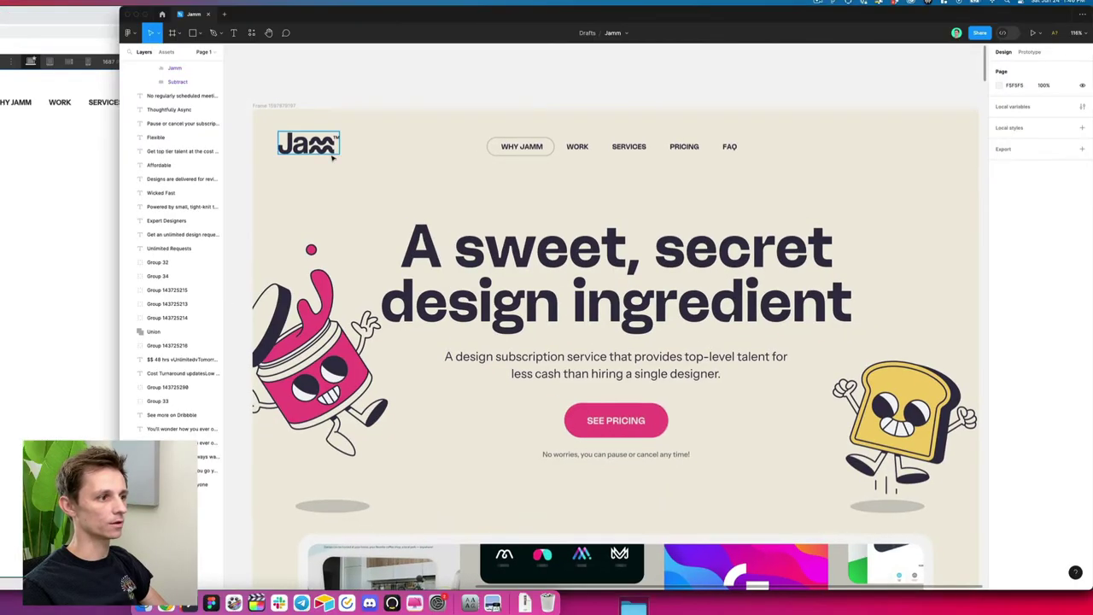
click(702, 143)
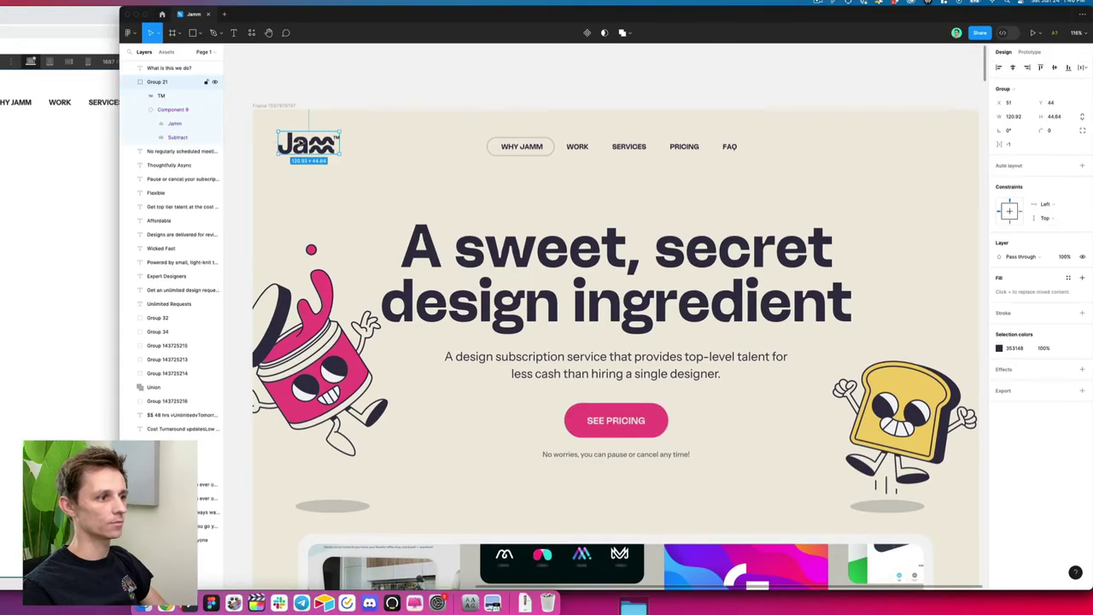
click(1081, 390)
click(1010, 453)
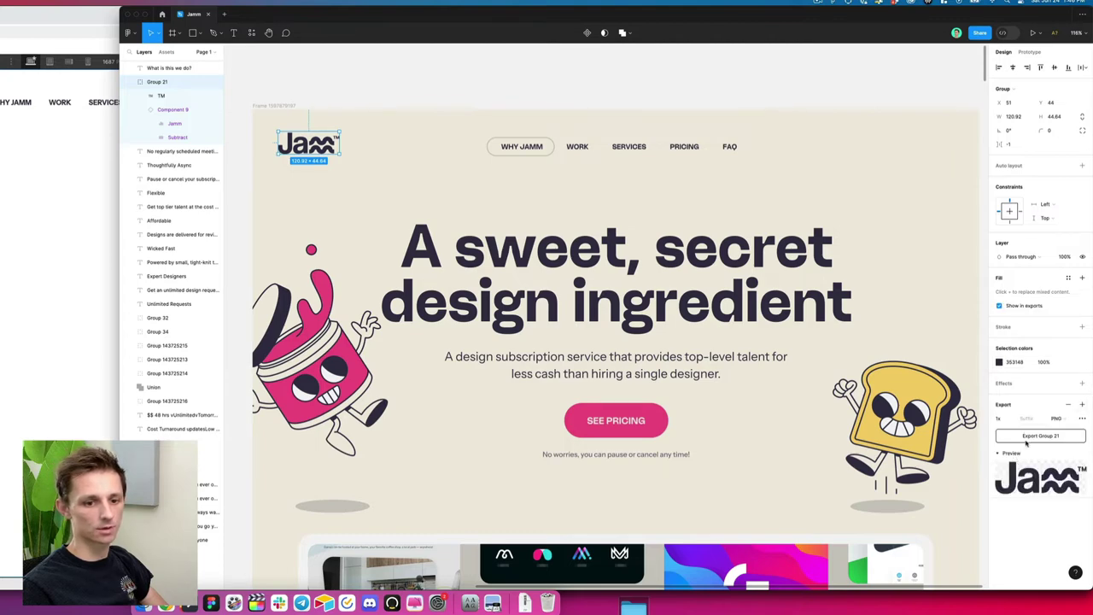
click(1029, 437)
key(Return)
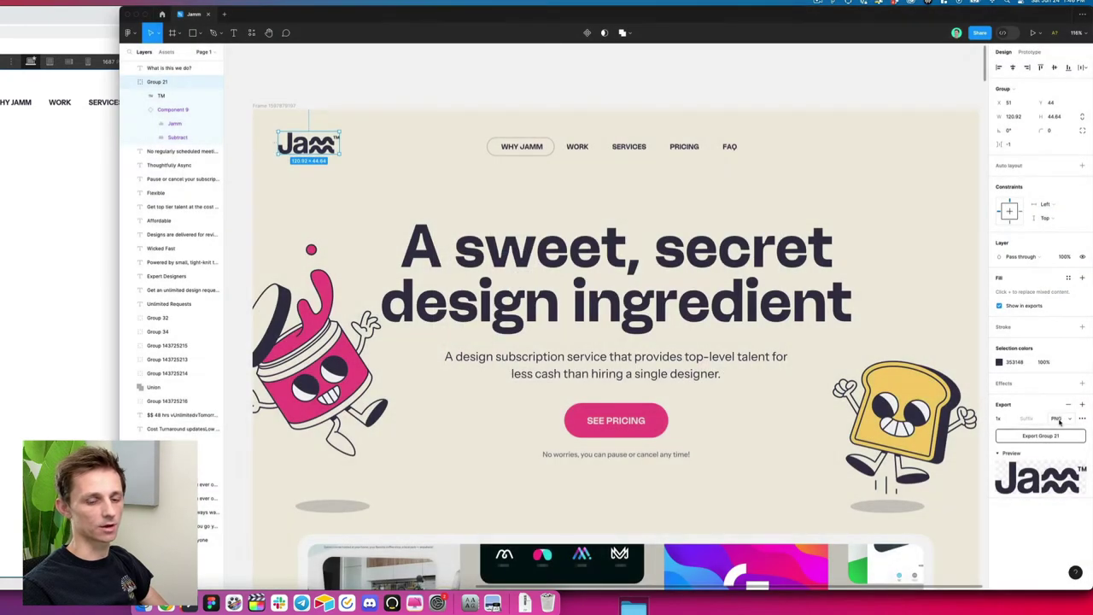
click(1059, 421)
click(1056, 437)
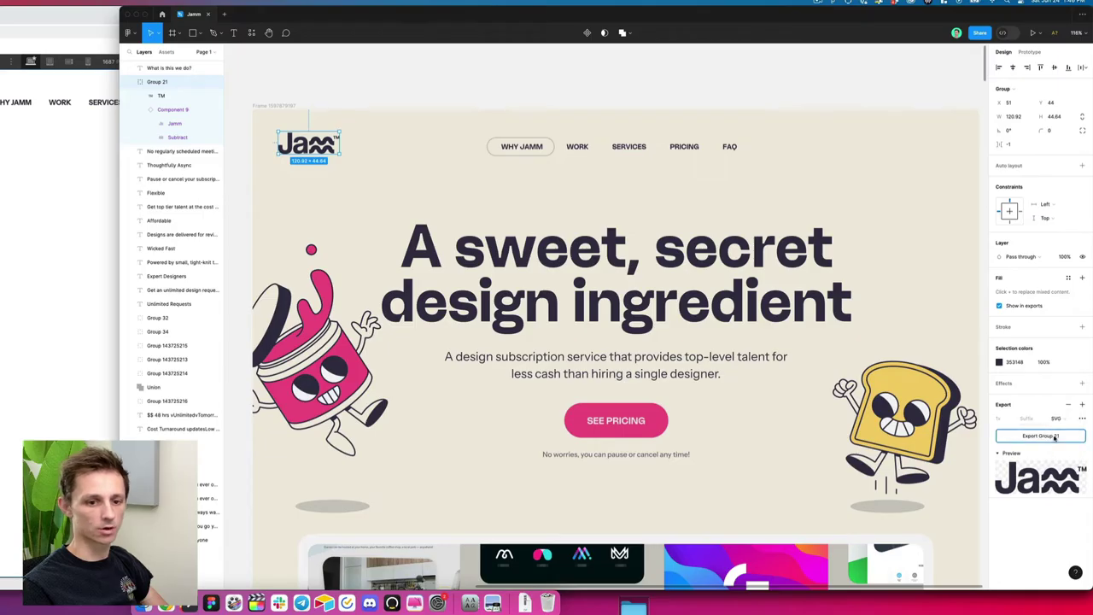
click(1056, 437)
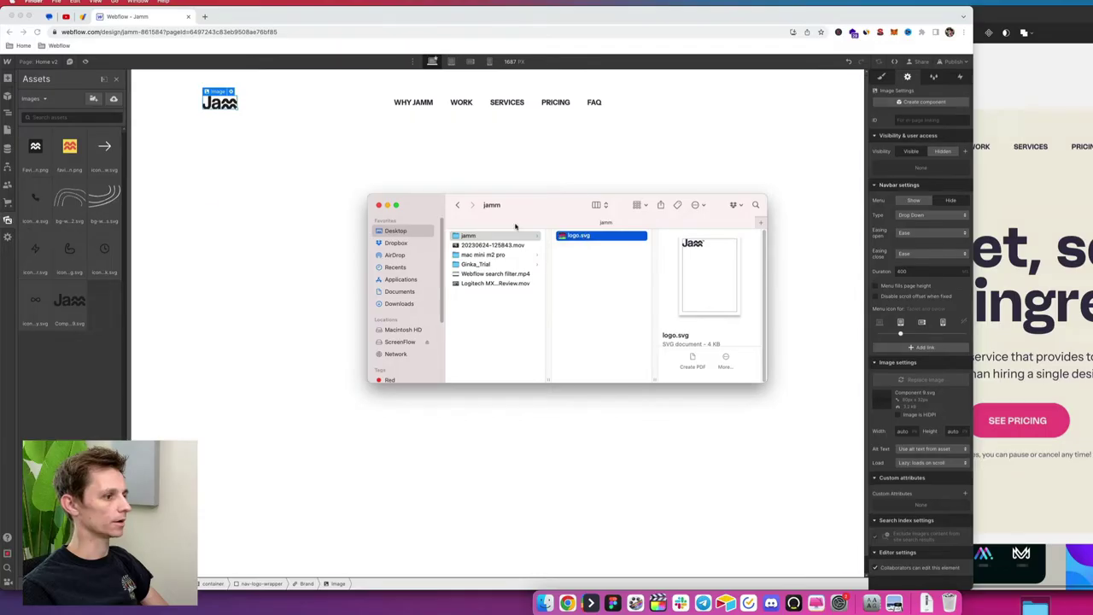
Step: Add logo.svg to the Webflow assets and replace the navbar's logo image with it
drag(580, 238, 53, 191)
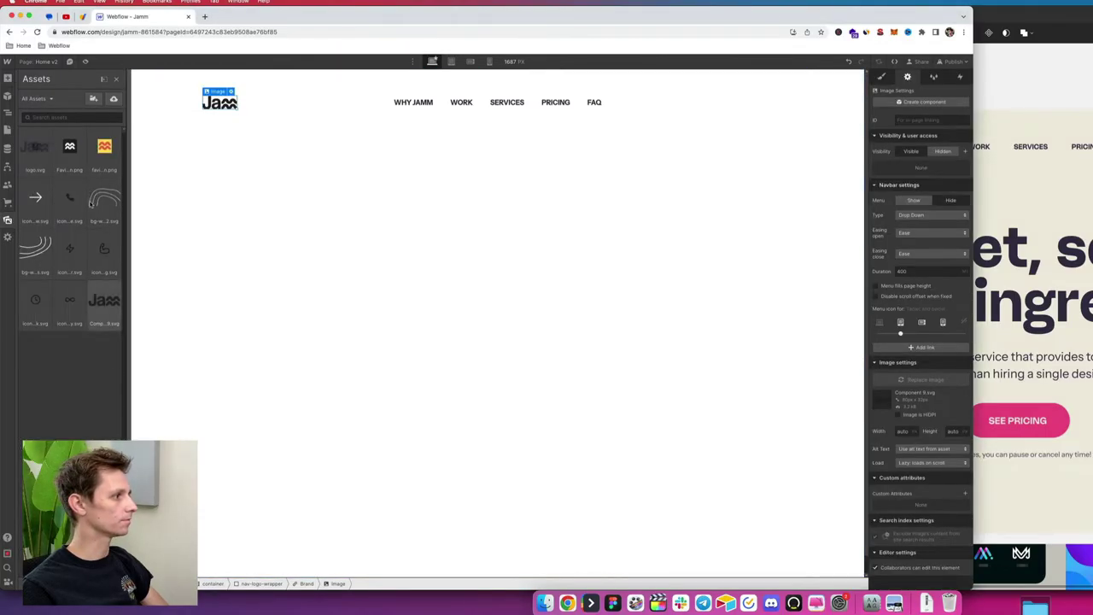
key(z)
click(334, 230)
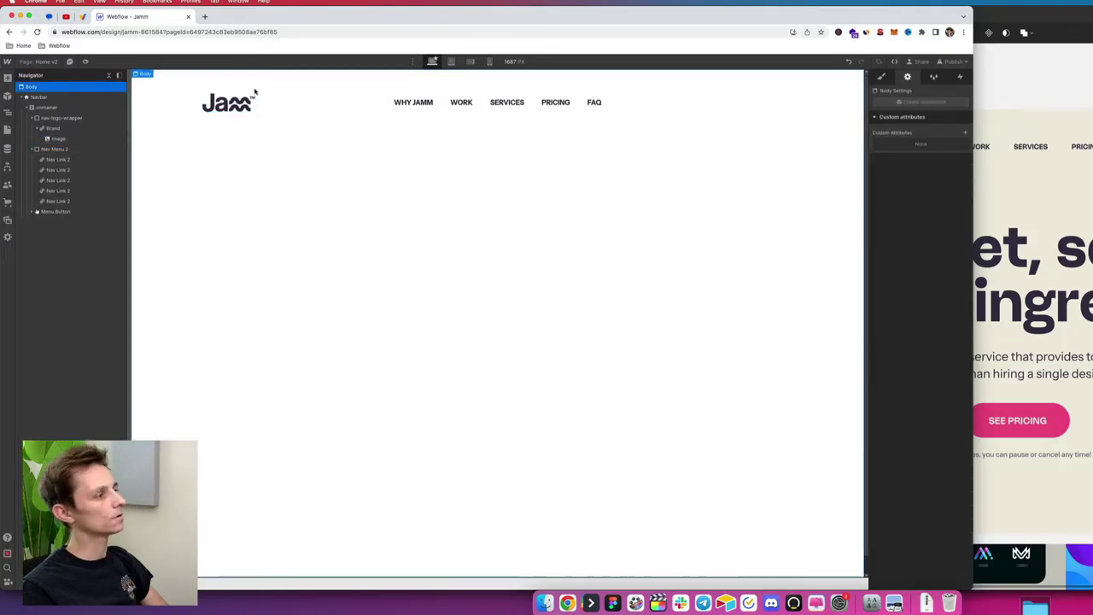
Step: Compare the navbar with the Figma header and inspect the rounded outline around the Why Jamm link
click(227, 103)
click(1053, 142)
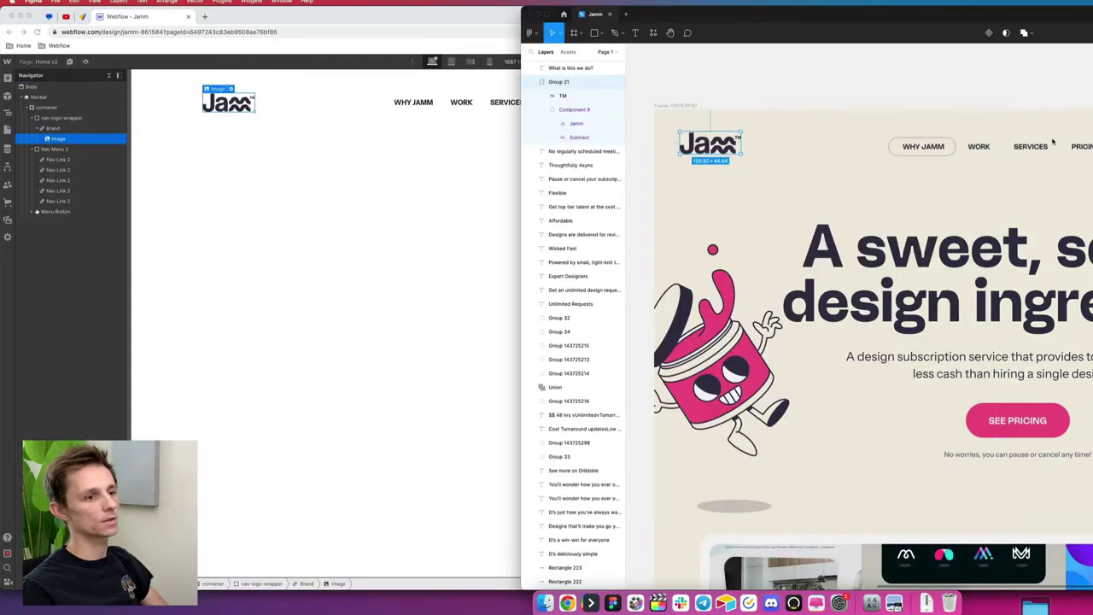
scroll(492, 202, down, 1)
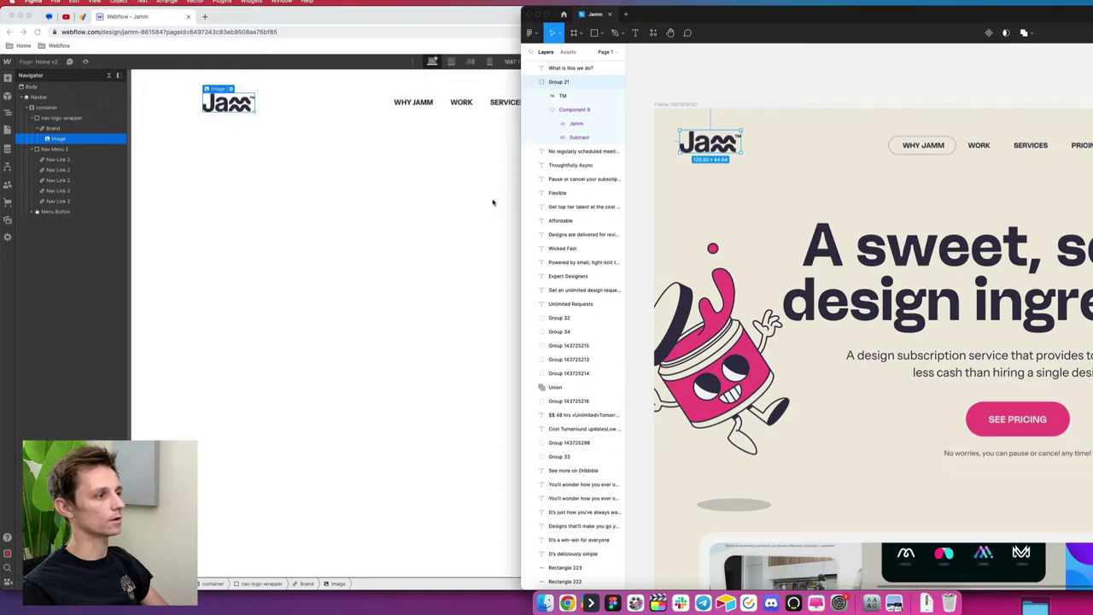
click(841, 130)
drag(797, 16, 313, 154)
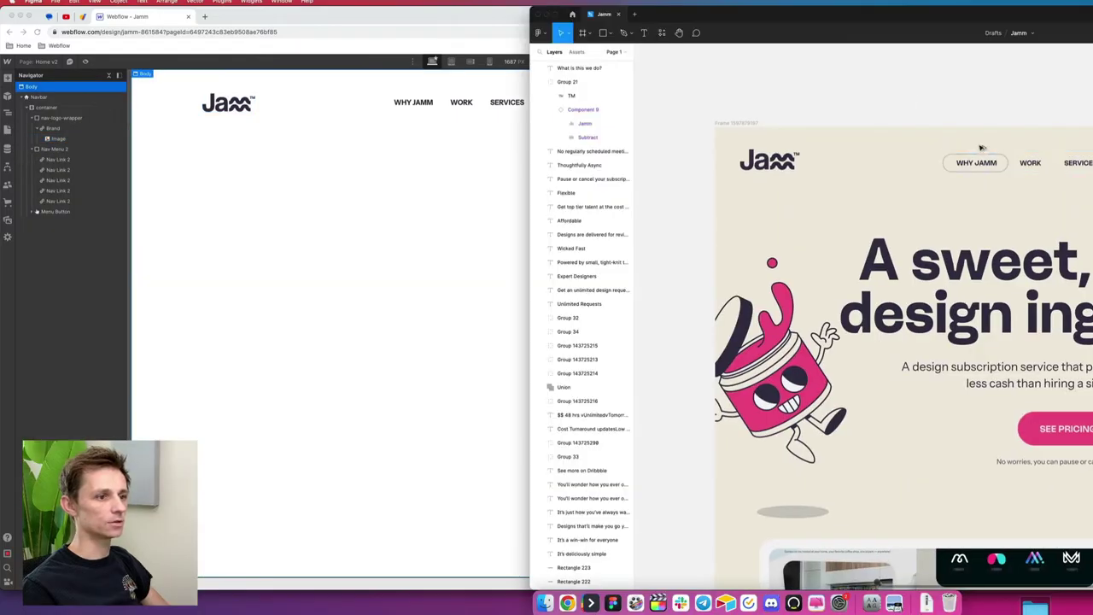
scroll(977, 166, up, 5)
click(956, 169)
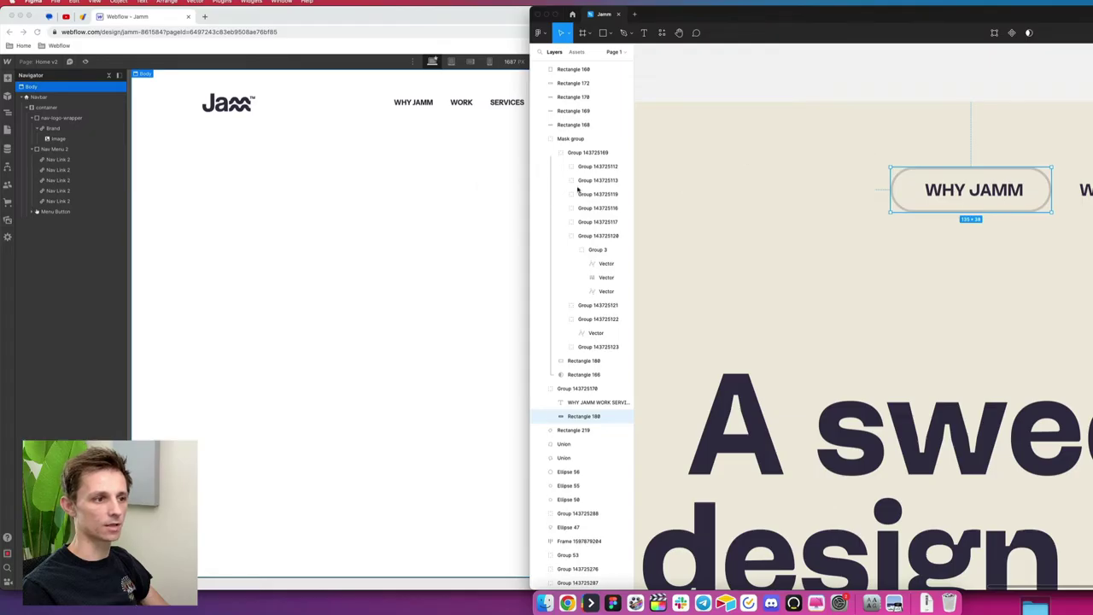
Step: Switch to Webflow and add a combo class named active to the Why Jamm link
click(360, 185)
click(406, 108)
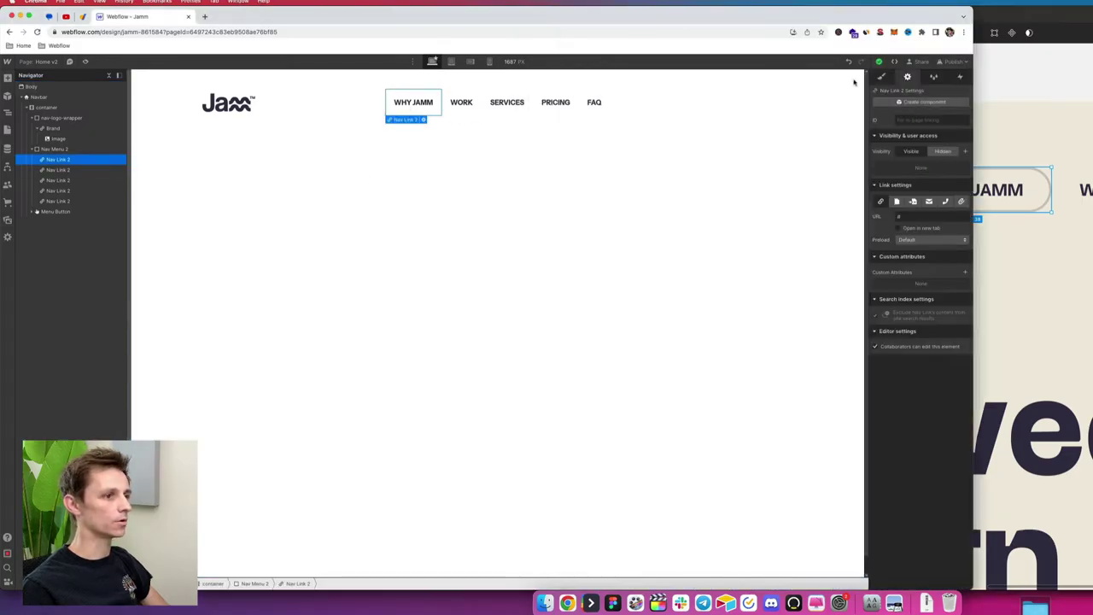
click(882, 77)
click(933, 131)
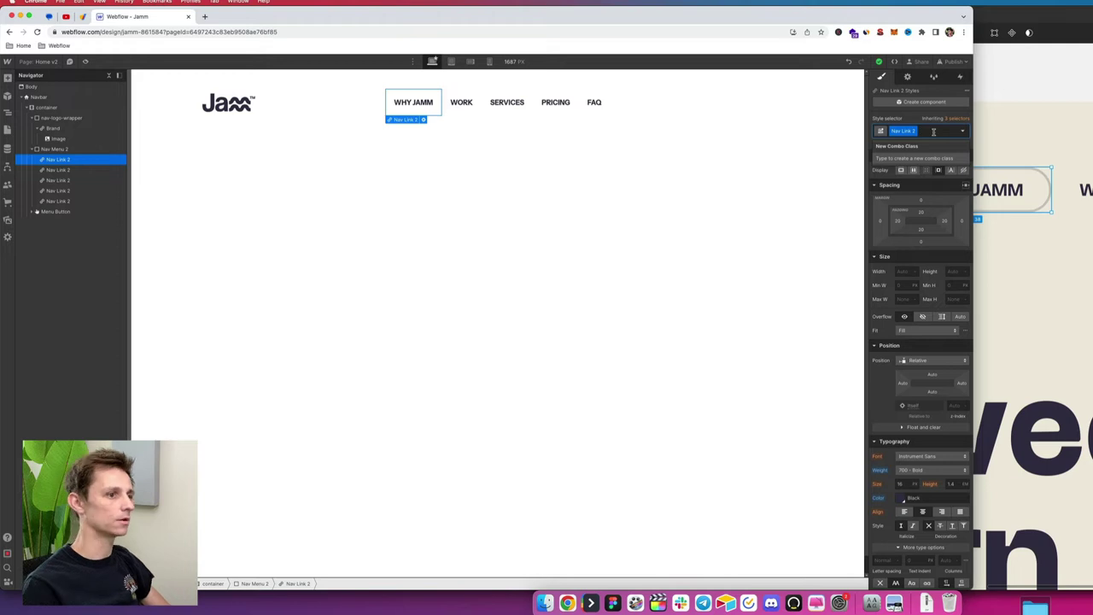
text(active)
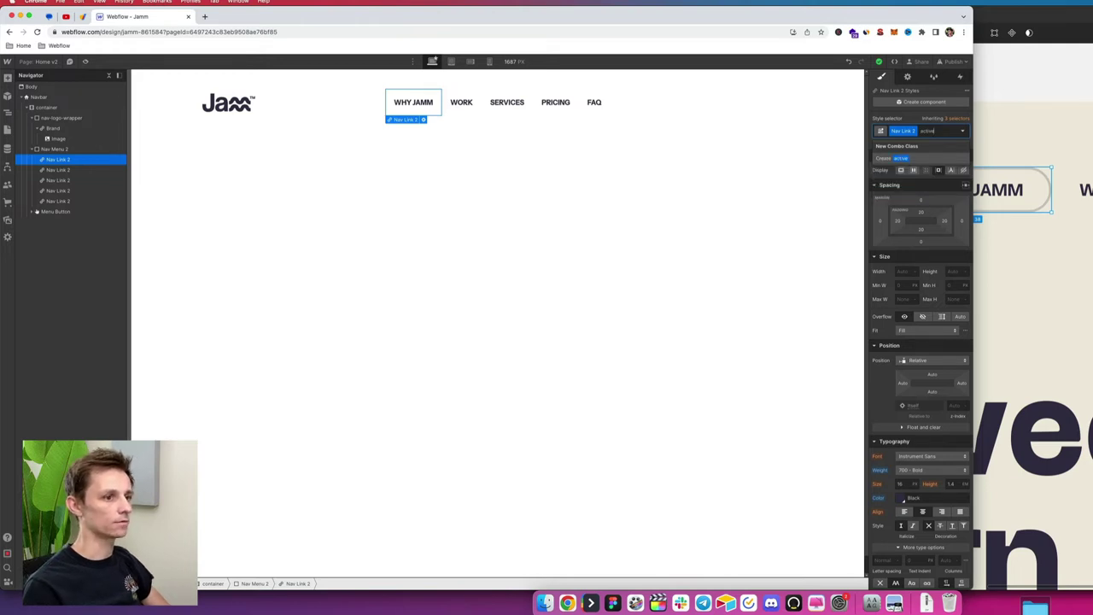
key(Return)
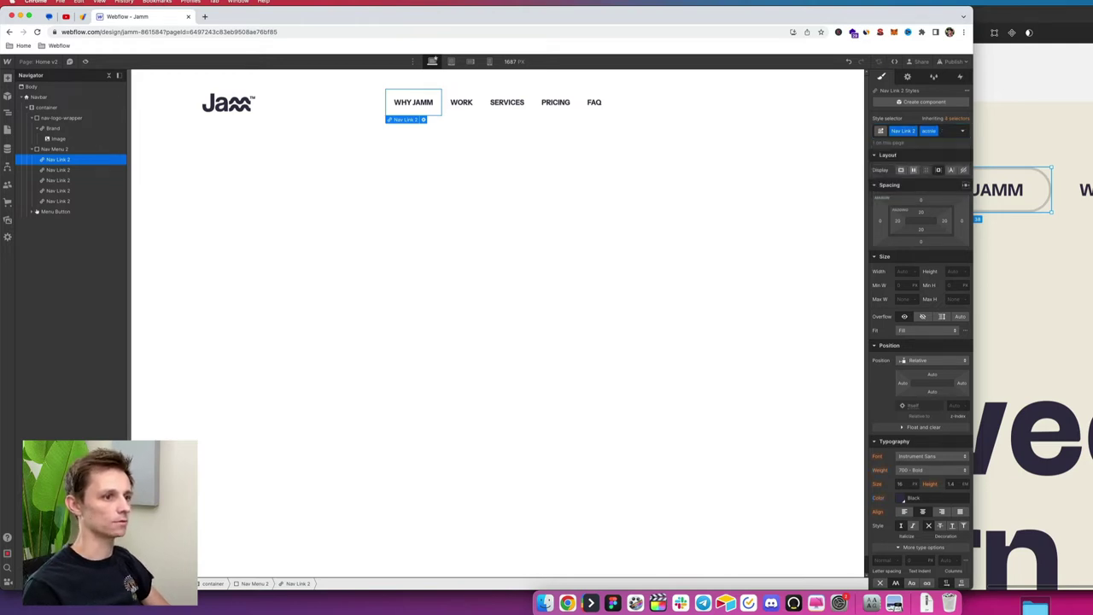
Step: Give the Why Jamm link's active combo class a 2 px solid border in #cbc7c2
scroll(915, 377, down, 3)
scroll(915, 376, down, 5)
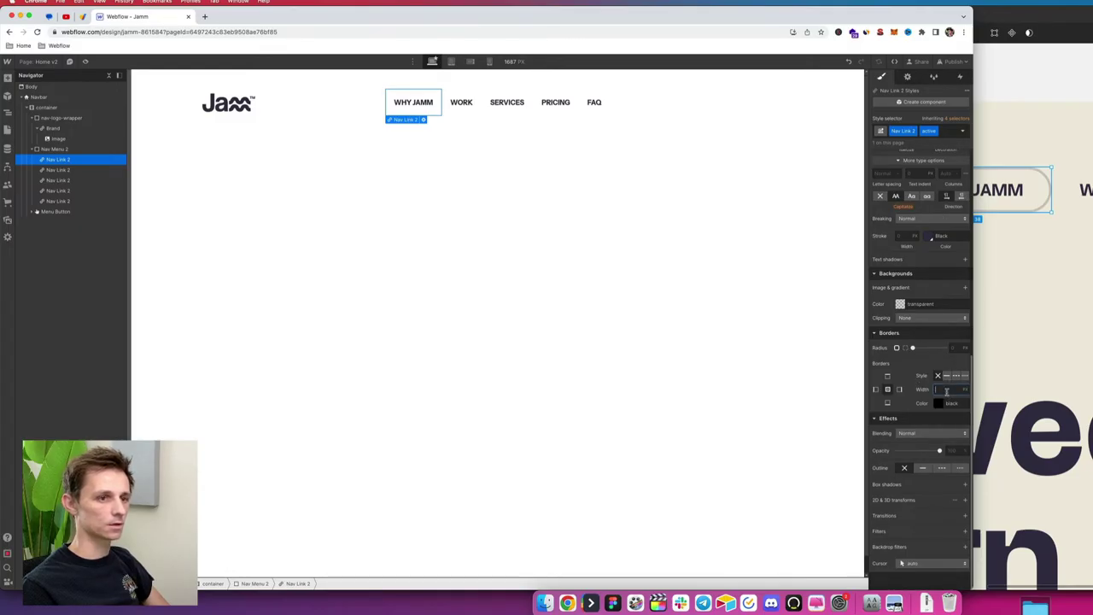
text(2)
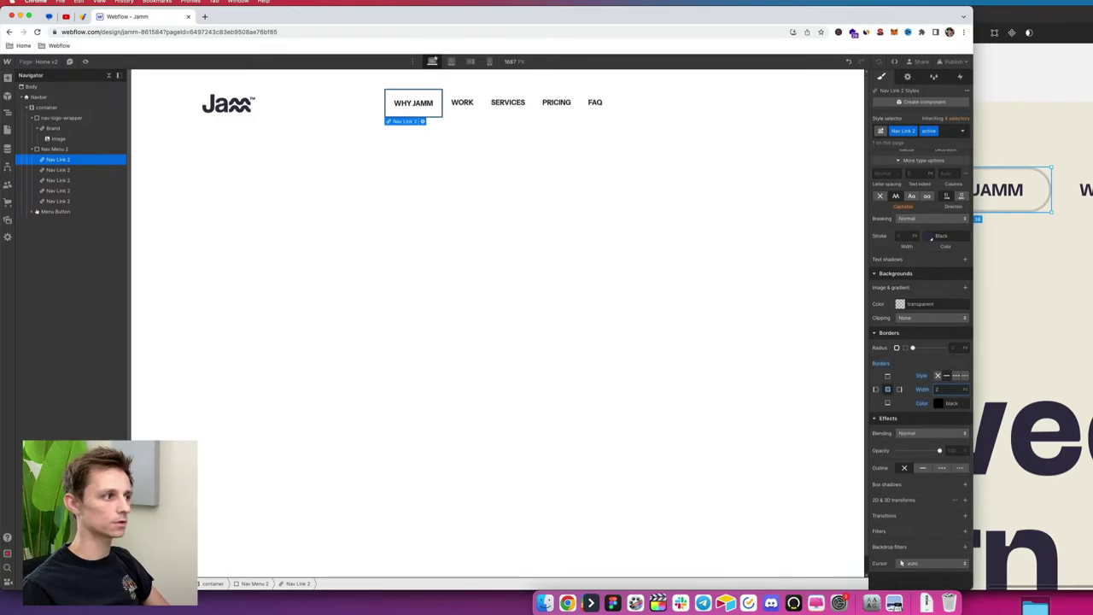
click(947, 405)
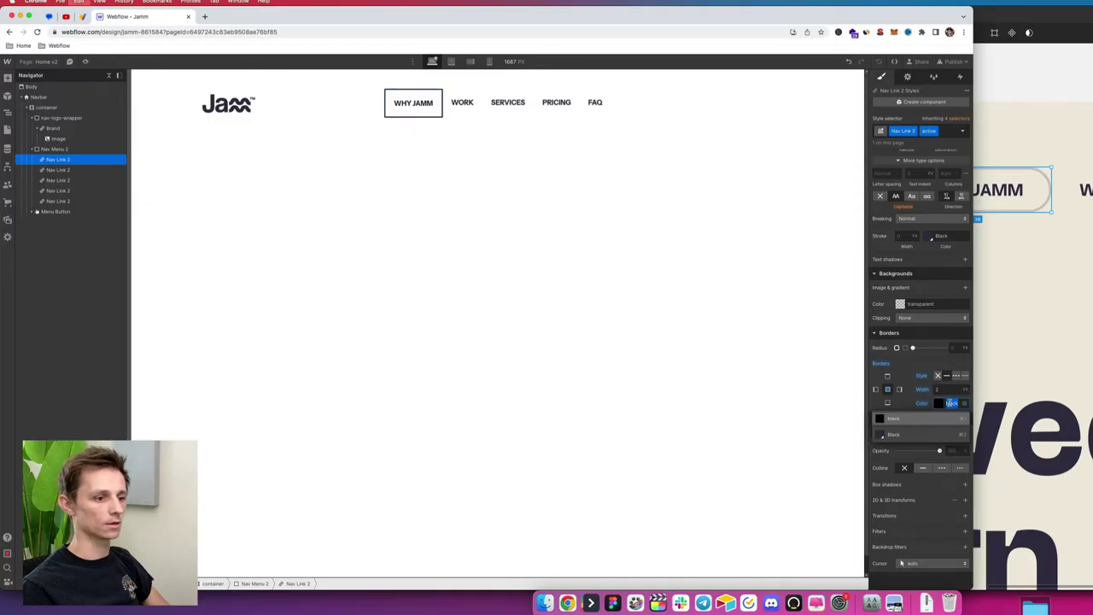
text(#cbc7c2)
key(Return)
click(575, 272)
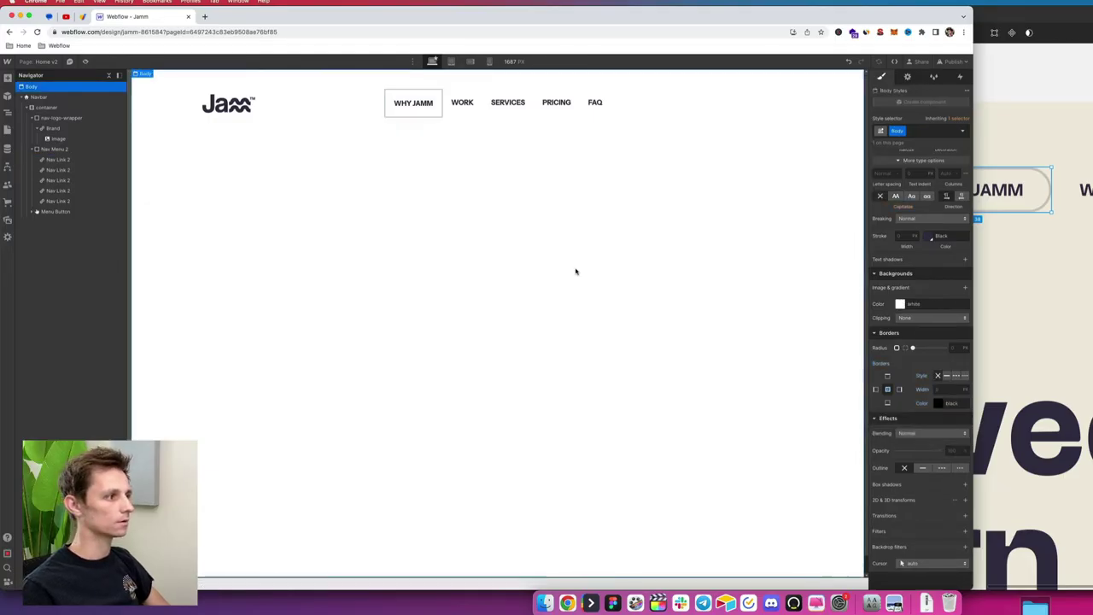
Step: Check the Why Jamm outline in Figma and set the active combo class's border radius to 100 px in Webflow
click(1040, 259)
click(1002, 259)
scroll(973, 251, up, 3)
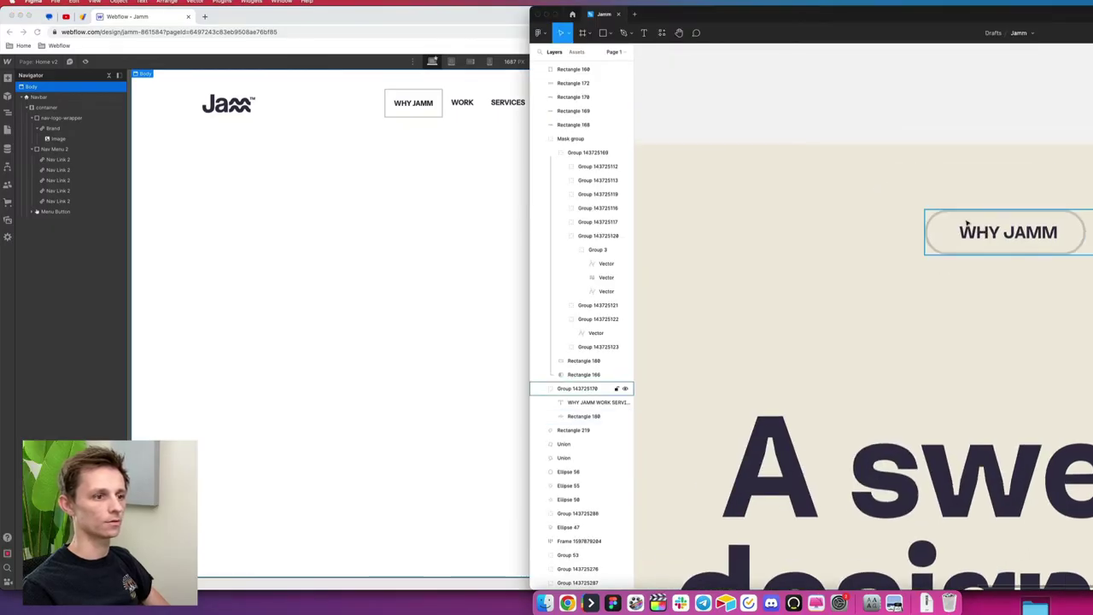
click(965, 219)
click(420, 105)
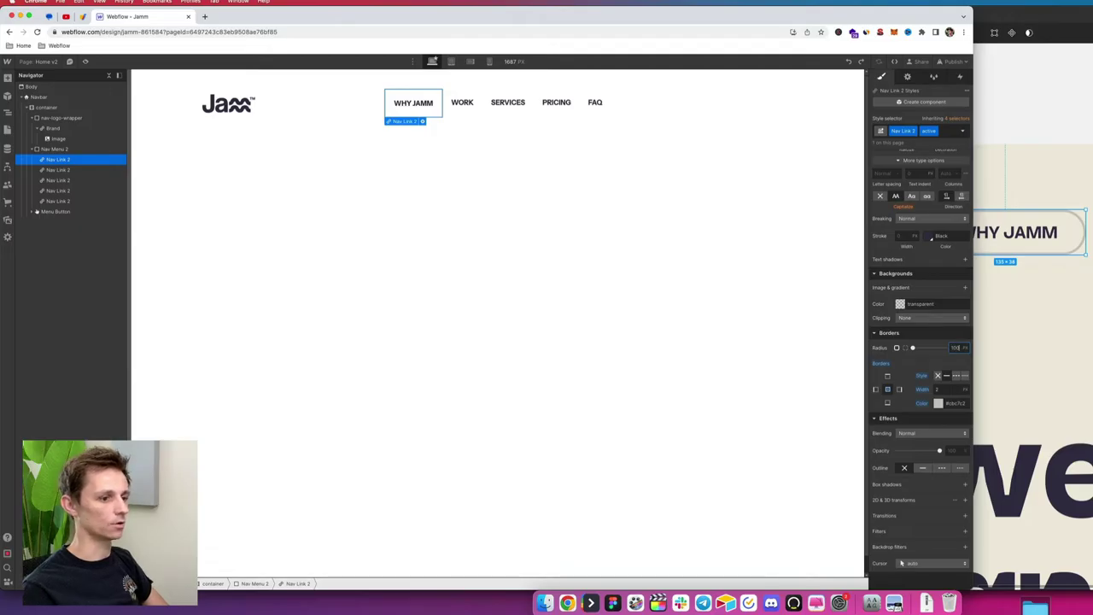
click(544, 283)
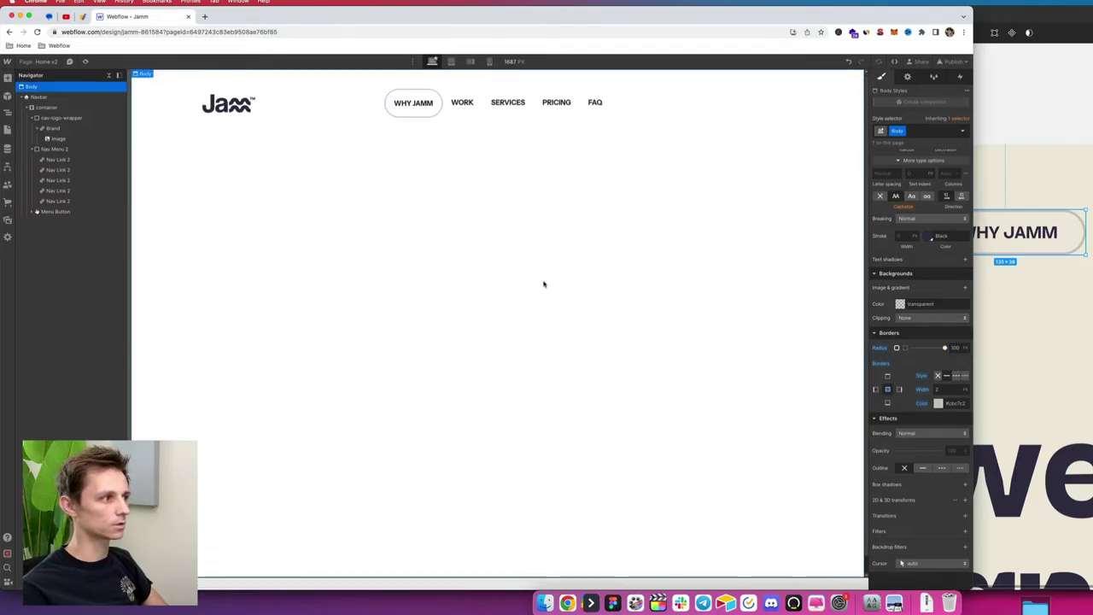
Step: Try reducing the top and bottom padding on the Why Jamm link's active combo class only
click(429, 104)
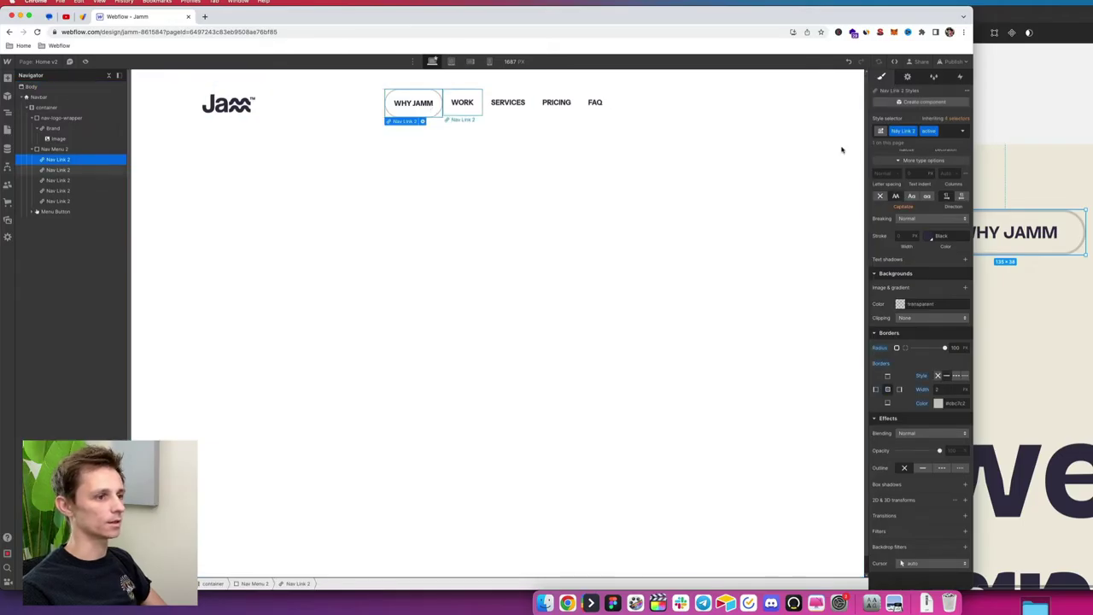
scroll(920, 213, up, 10)
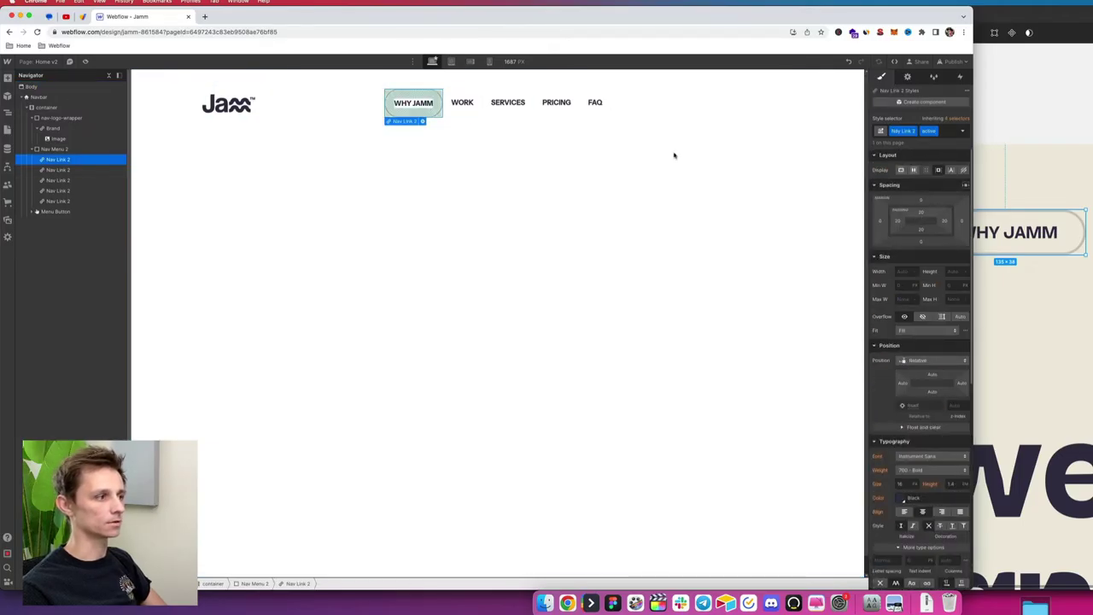
click(471, 111)
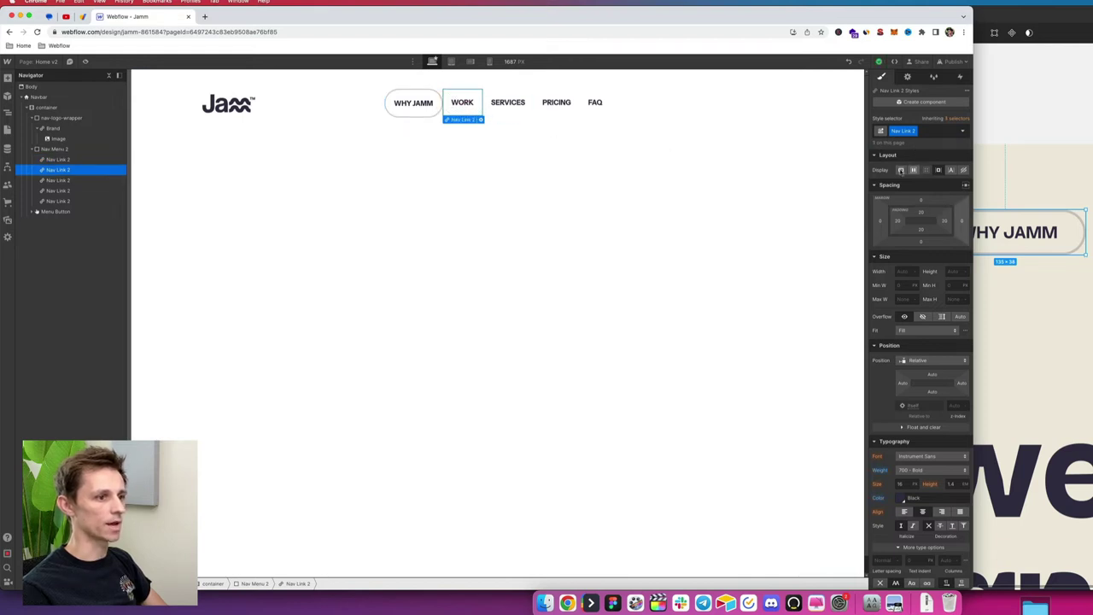
click(58, 159)
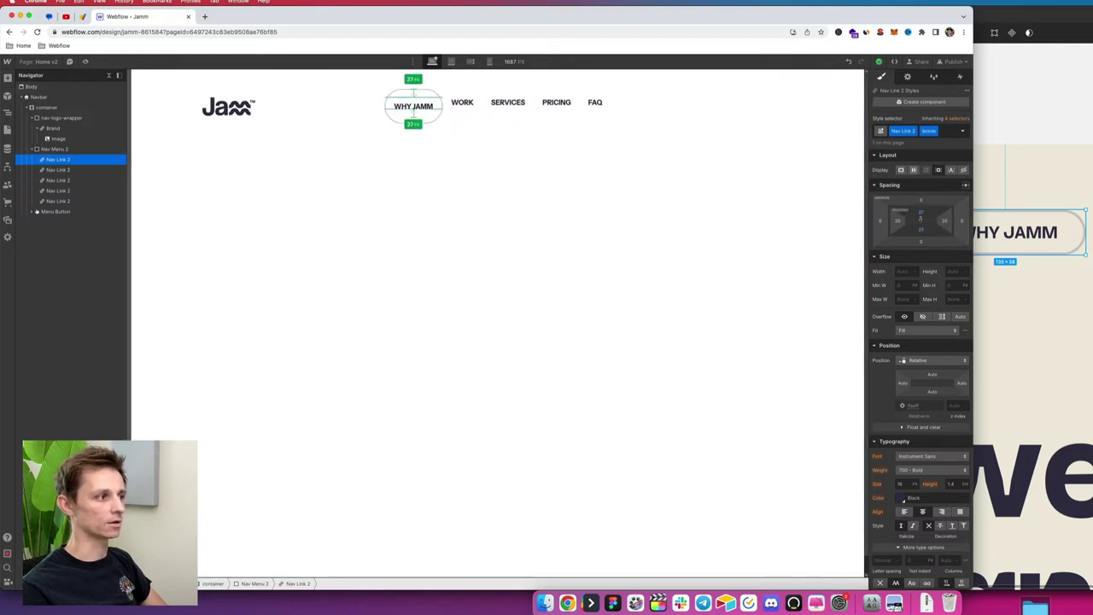
drag(920, 220, 920, 228)
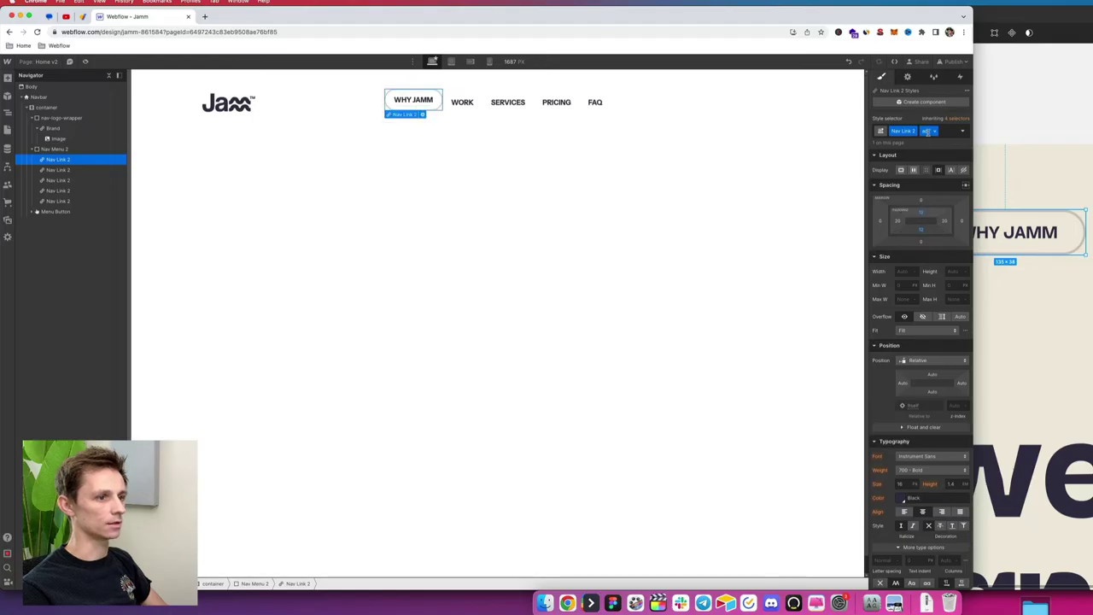
Step: Reduce the top and bottom padding of the Nav Link 2 class and compare it with the Why Jamm outline in Figma
click(466, 115)
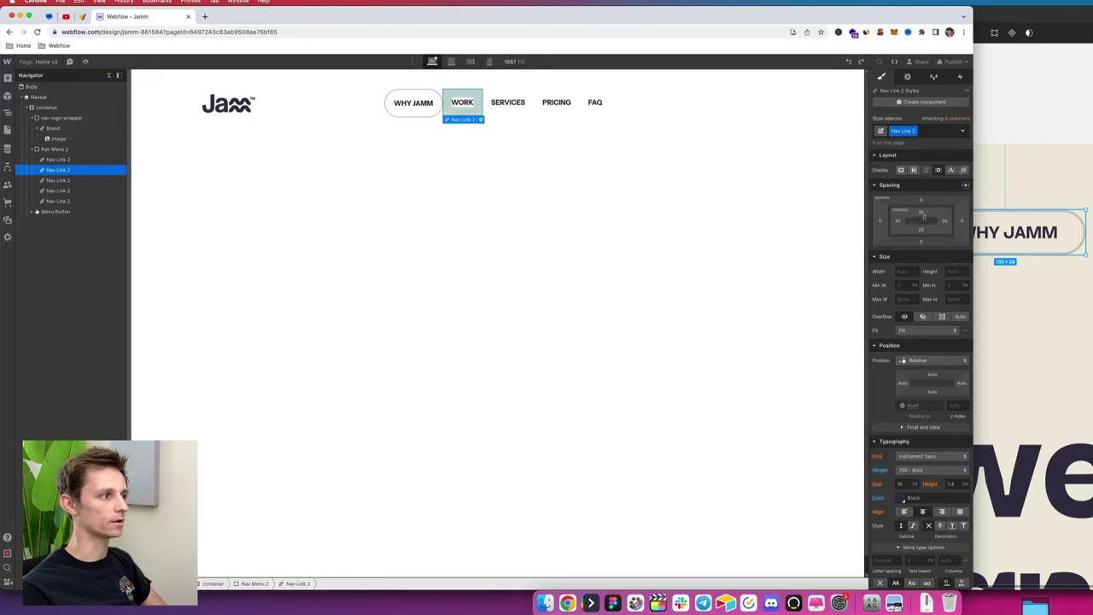
drag(922, 212, 922, 208)
click(1011, 210)
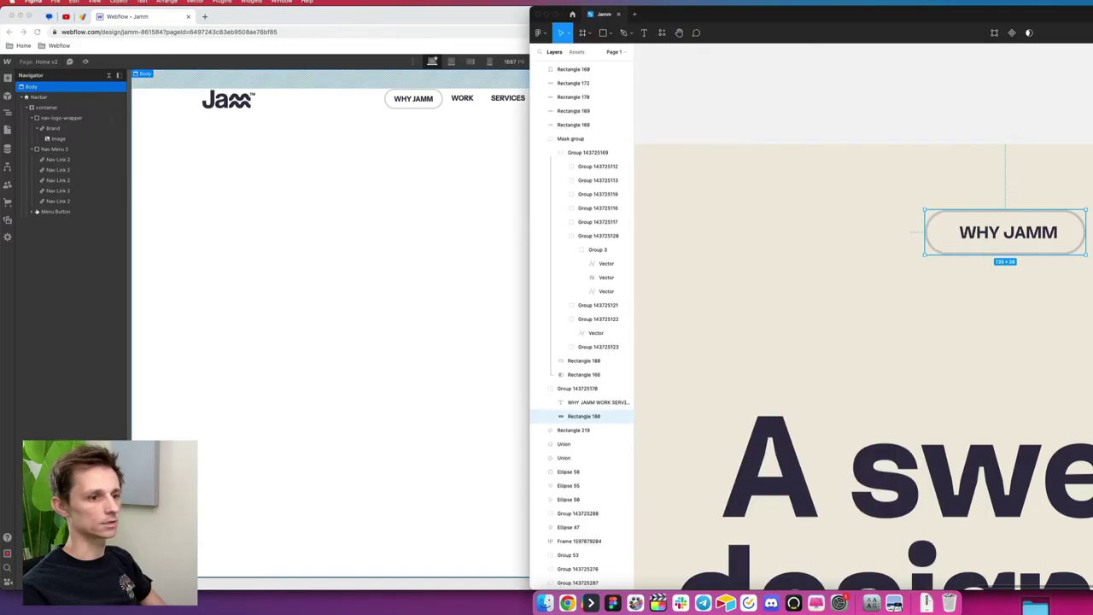
click(1011, 210)
drag(880, 183, 836, 192)
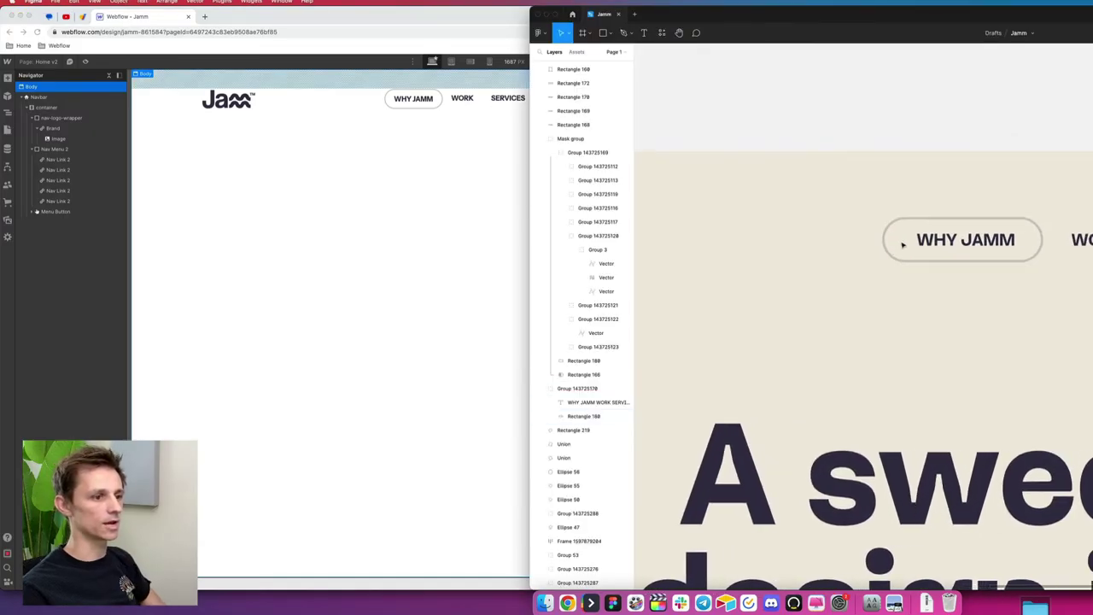
click(982, 239)
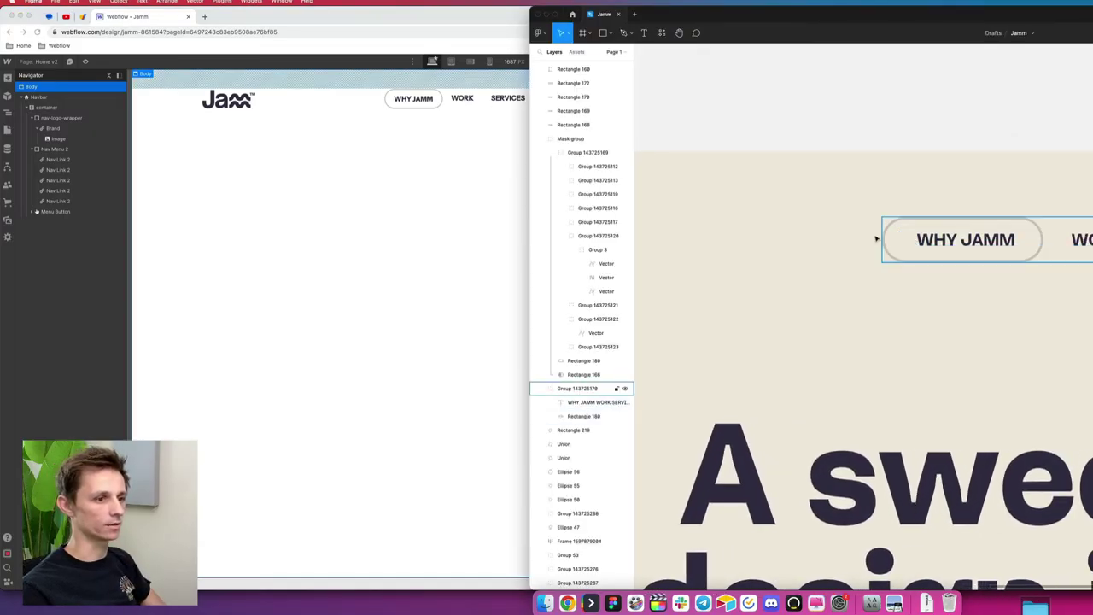
Step: Set the left and right padding of the Nav Link 2 class to 30 px and check the navbar at narrower desktop widths
click(408, 99)
click(411, 99)
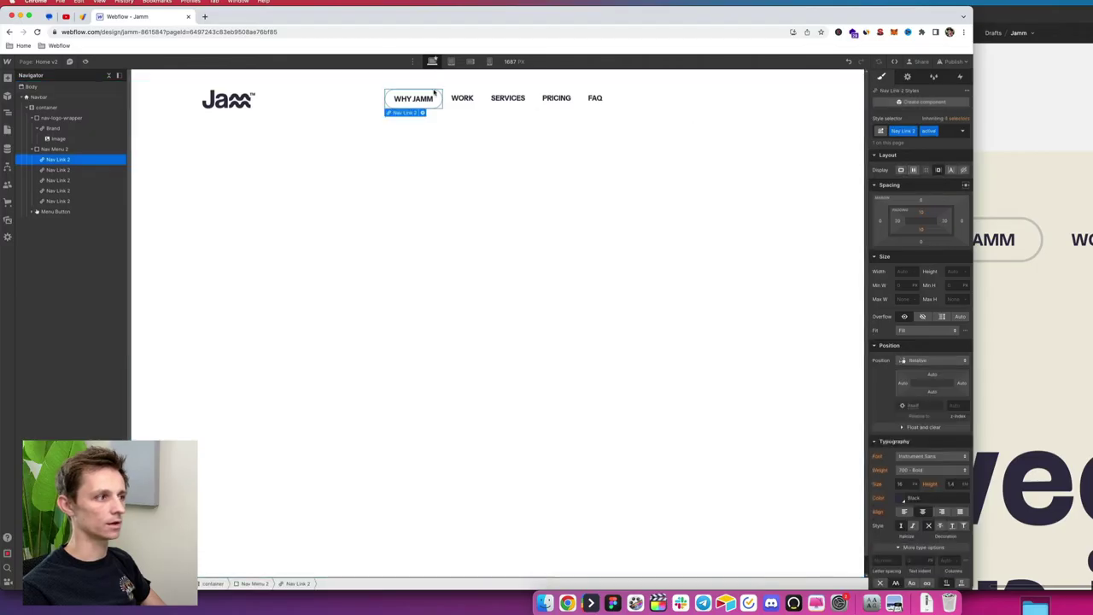
click(462, 98)
drag(899, 224, 893, 224)
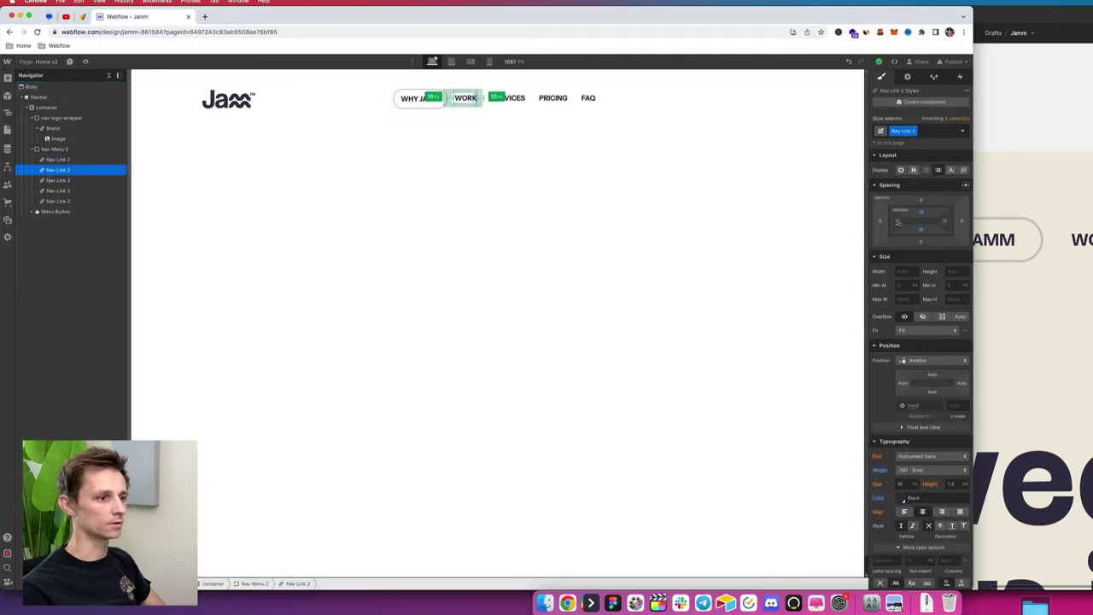
click(419, 103)
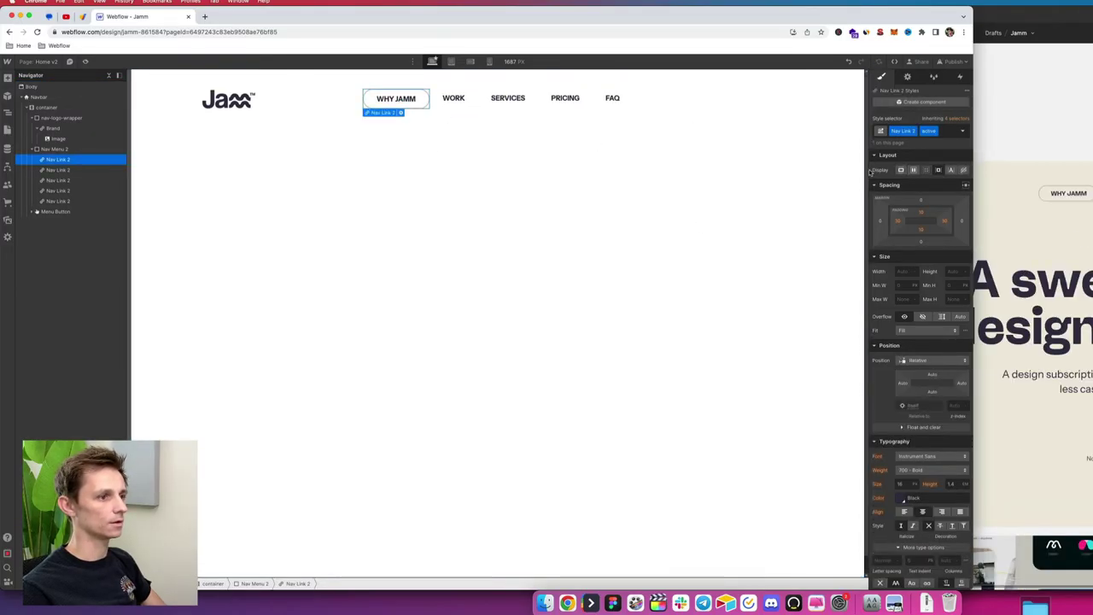
drag(869, 173, 567, 168)
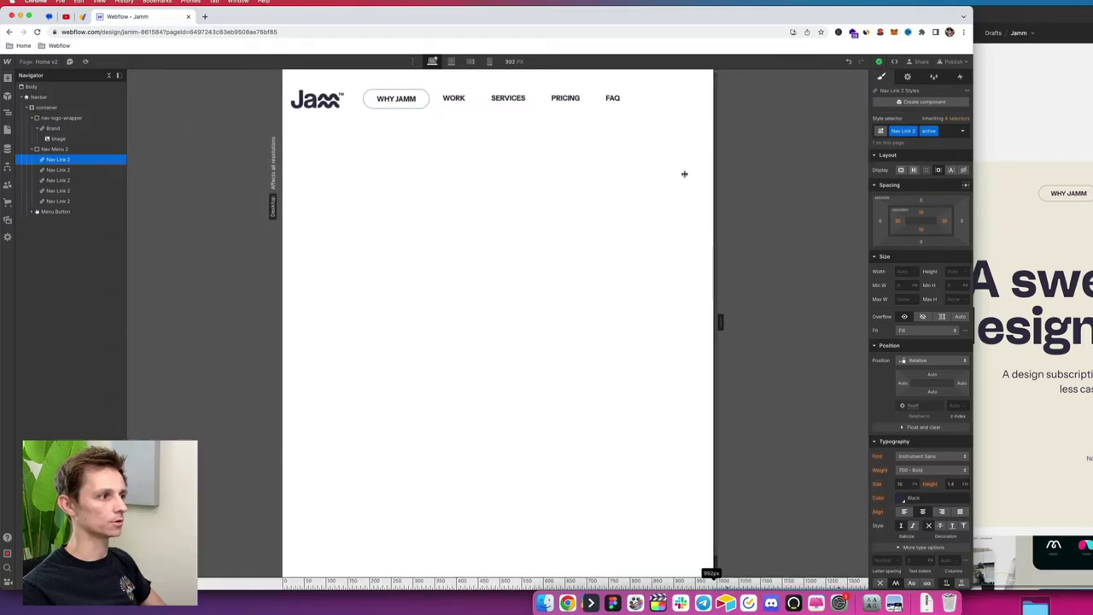
drag(685, 174, 441, 178)
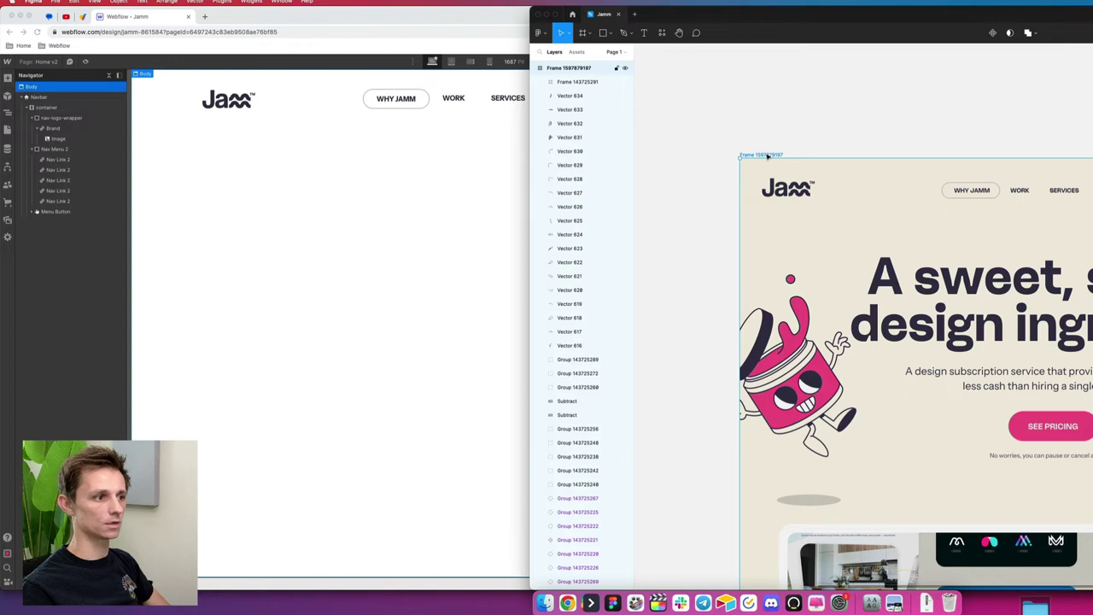
Step: Give the page body the beige background colour copied from the Figma frame and save it as a swatch named Old Lace
click(278, 158)
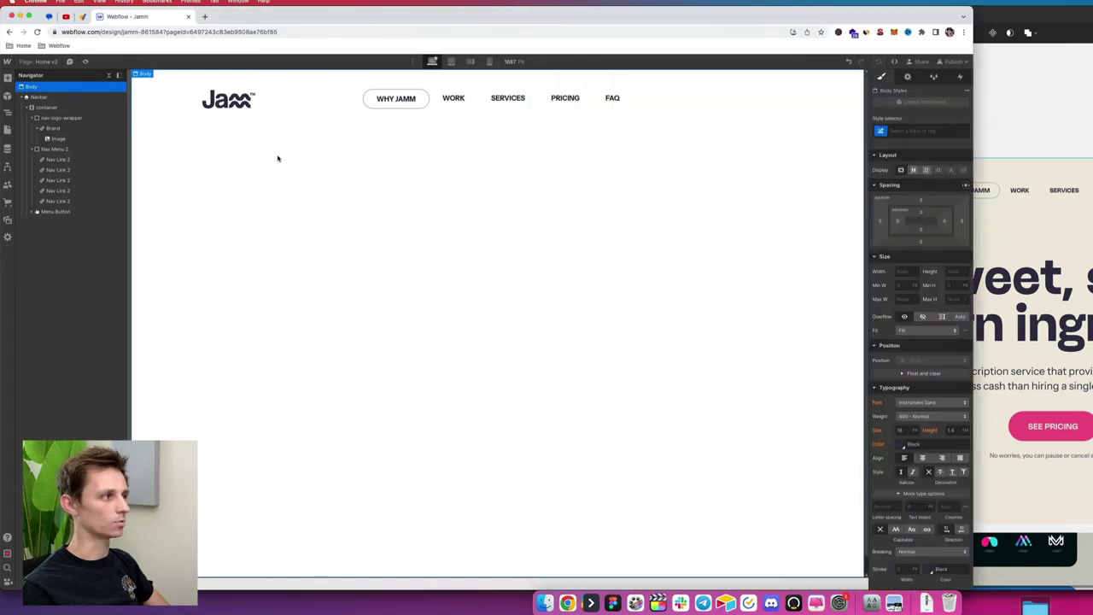
scroll(914, 285, down, 5)
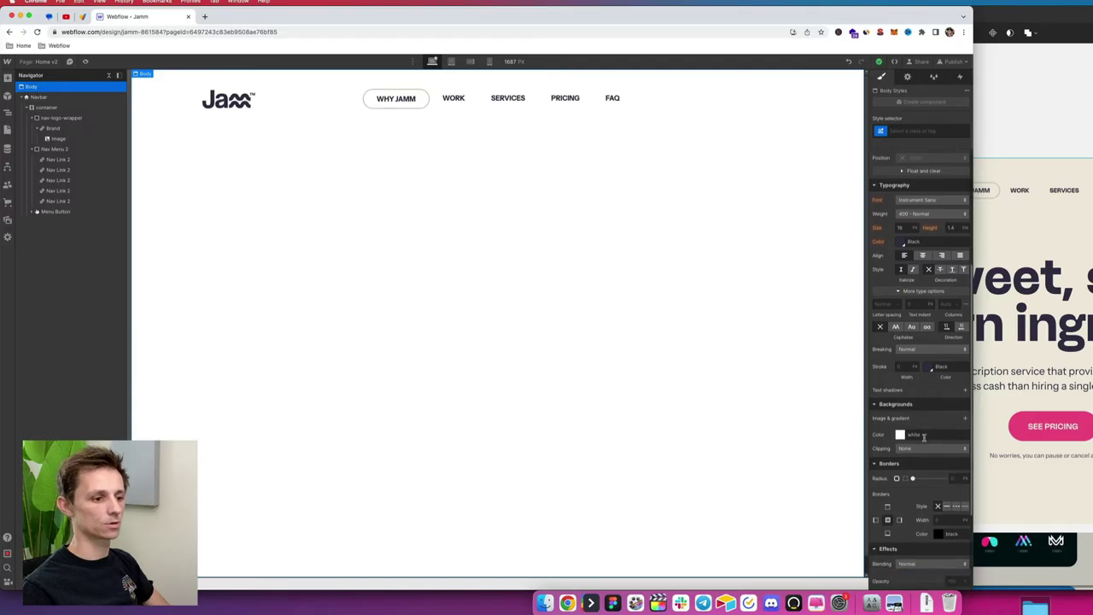
click(921, 436)
key(cmd+v)
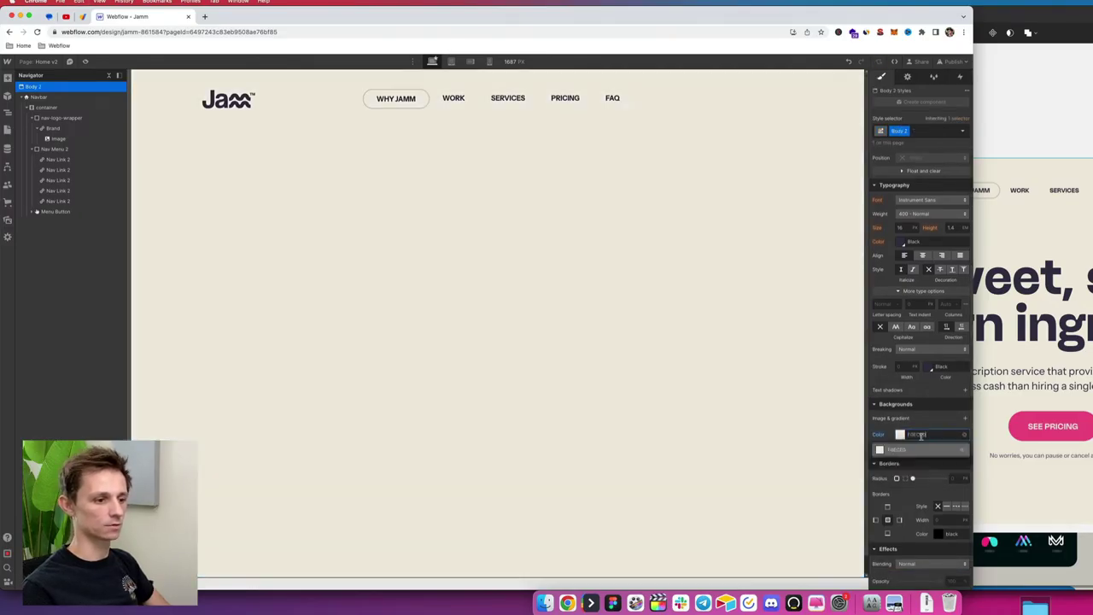
key(Return)
click(899, 434)
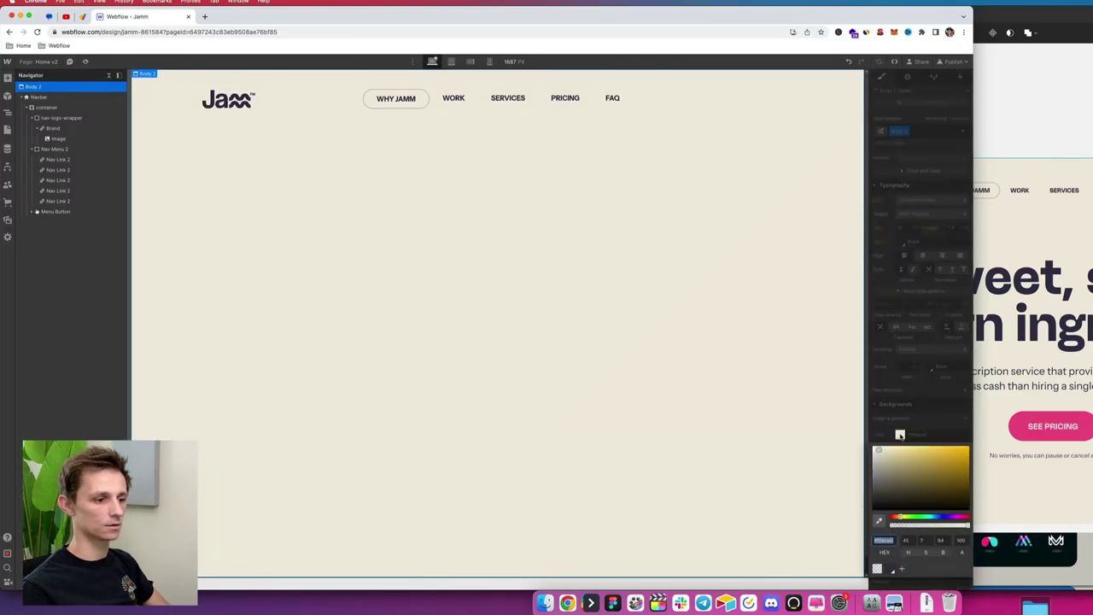
click(901, 569)
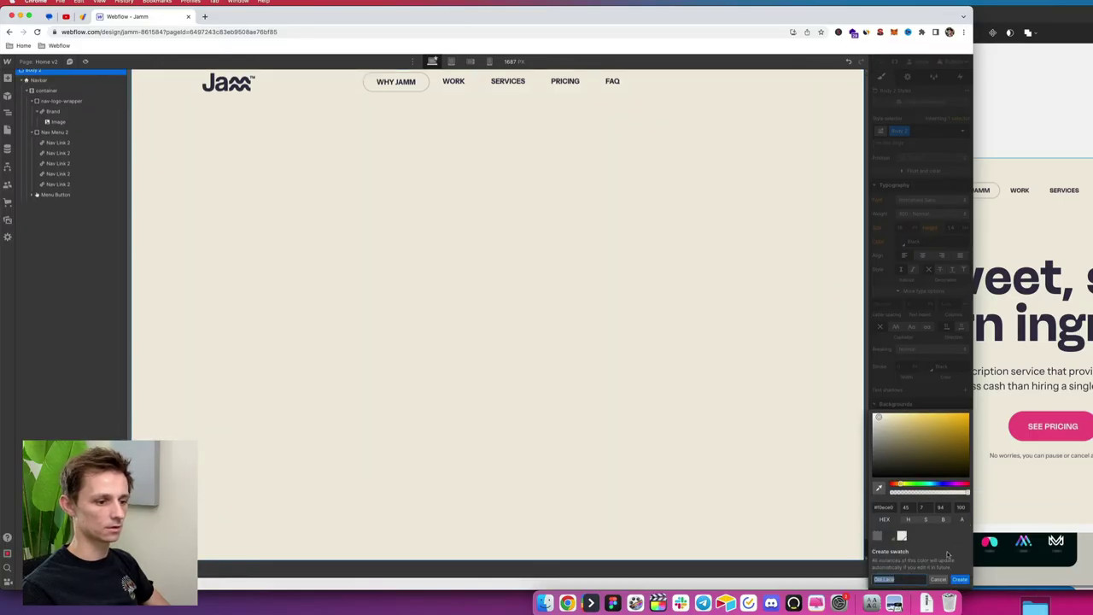
click(960, 580)
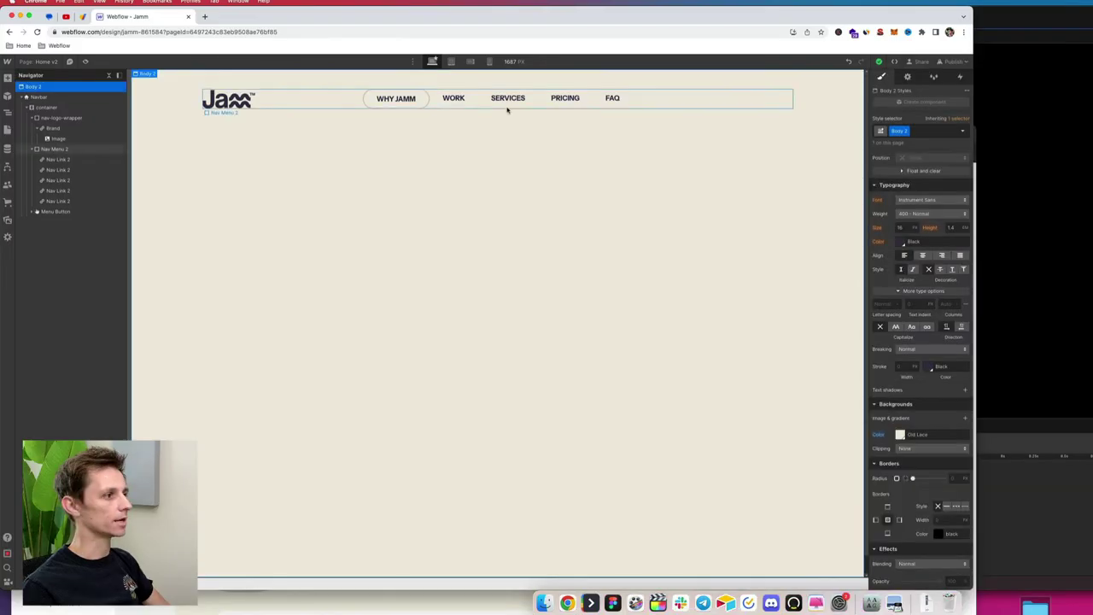
Step: Switch to Figma and examine the home page design's navbar and hero section for comparison with the Webflow build
key(super+Tab)
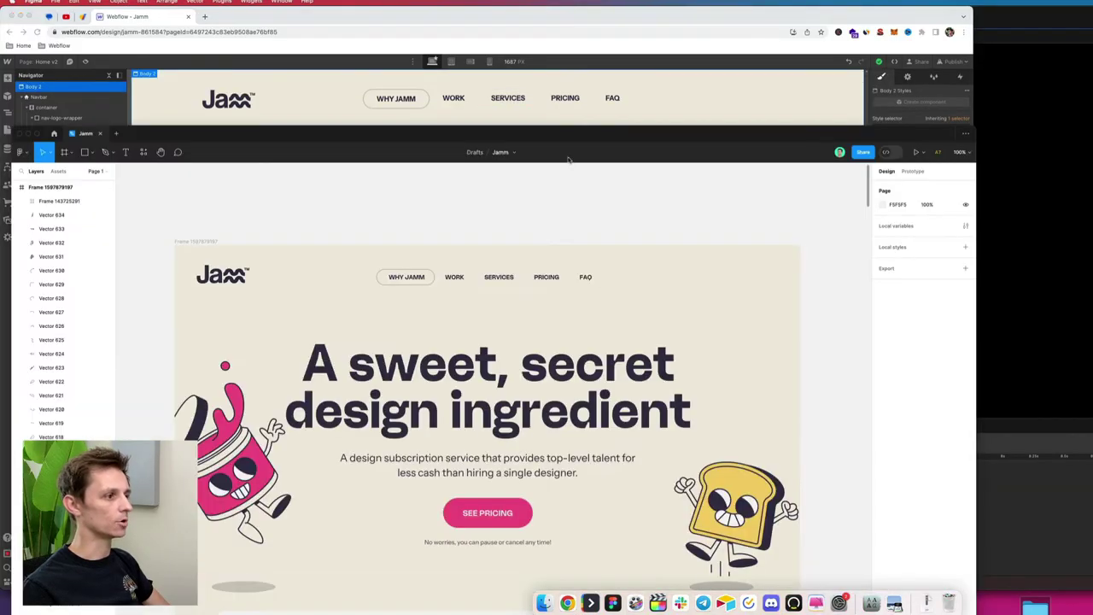
drag(549, 134, 1045, 117)
scroll(1051, 293, down, 5)
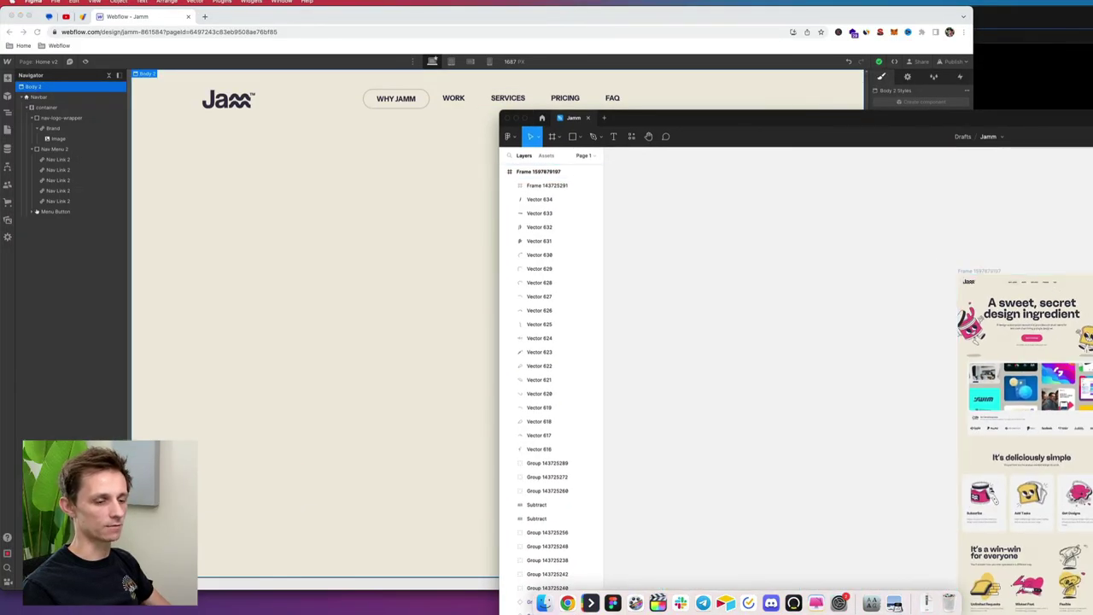
scroll(1024, 290, right, 3)
scroll(859, 239, up, 5)
scroll(860, 239, up, 1)
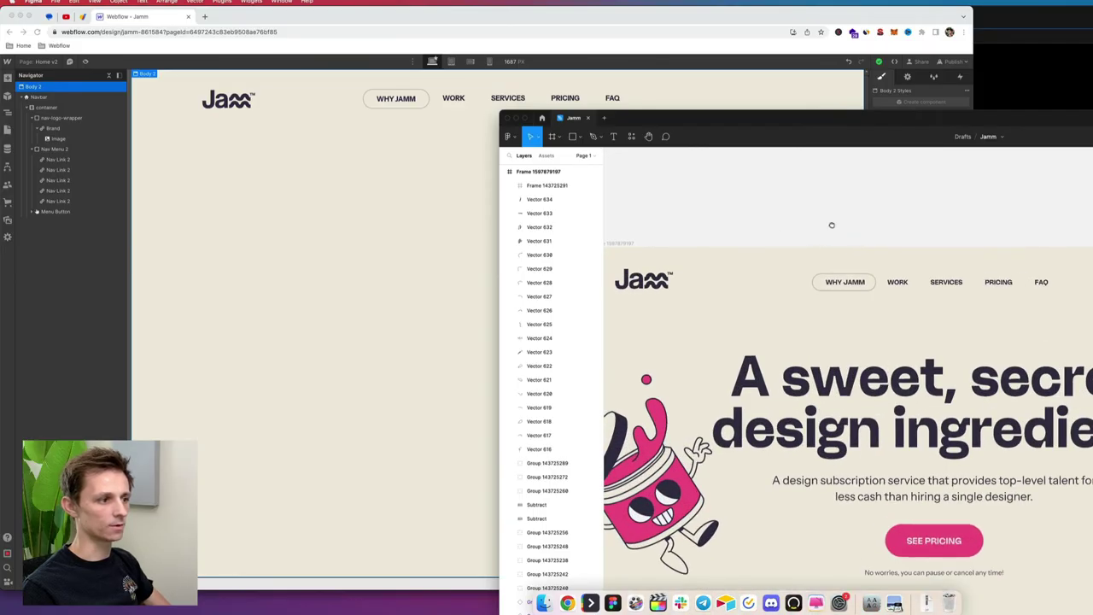
scroll(831, 225, down, 1)
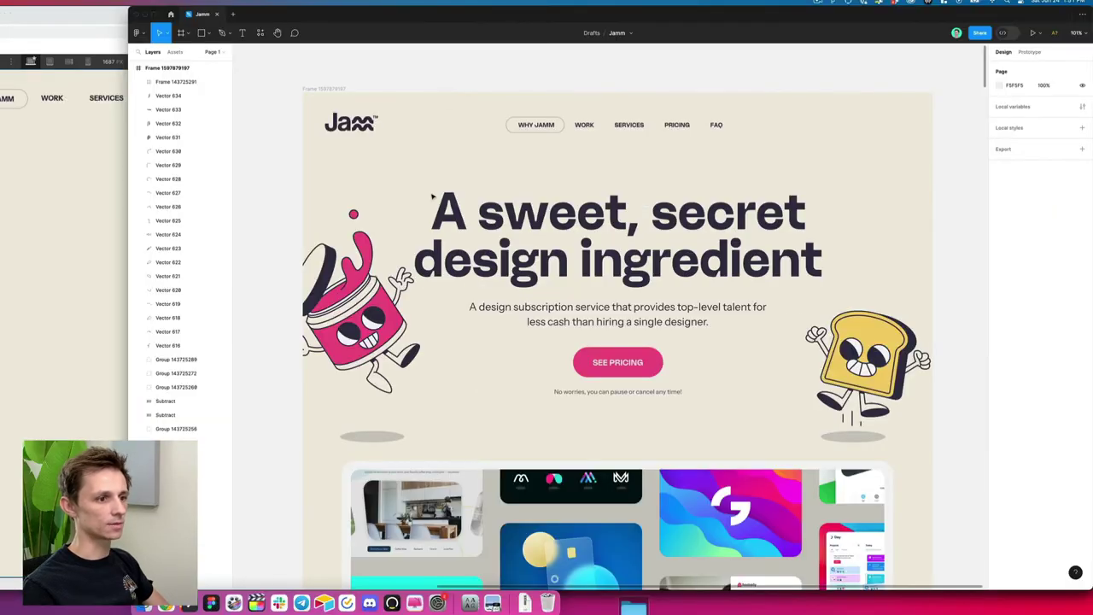
scroll(432, 196, down, 5)
scroll(432, 196, up, 5)
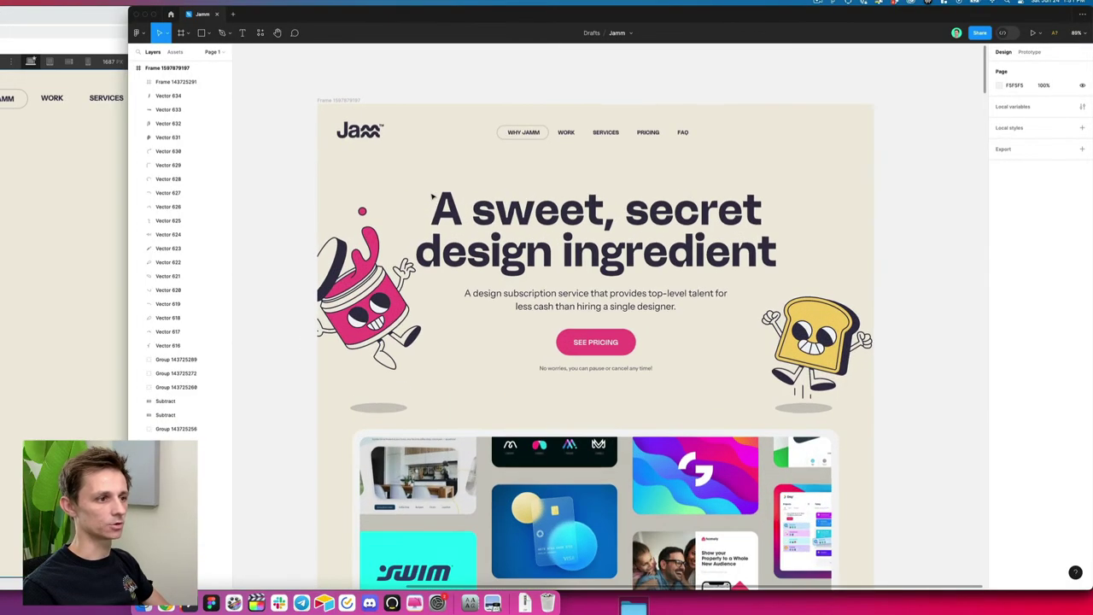
drag(409, 164, 432, 140)
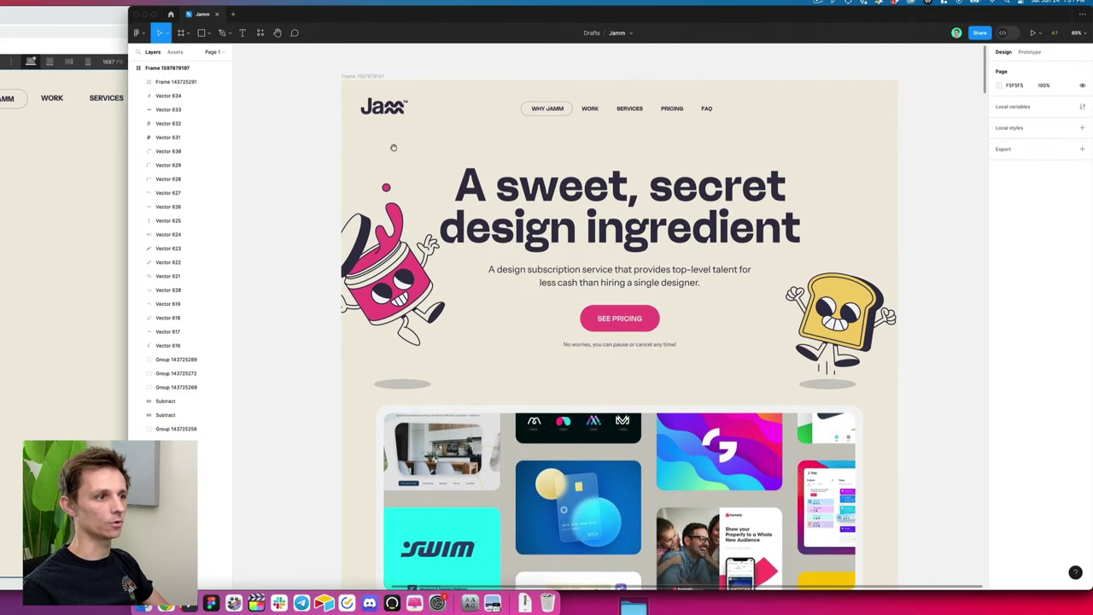
Step: Return to Webflow and, in the tablet view, show the navbar's menu icon only from landscape phone size downward
click(78, 115)
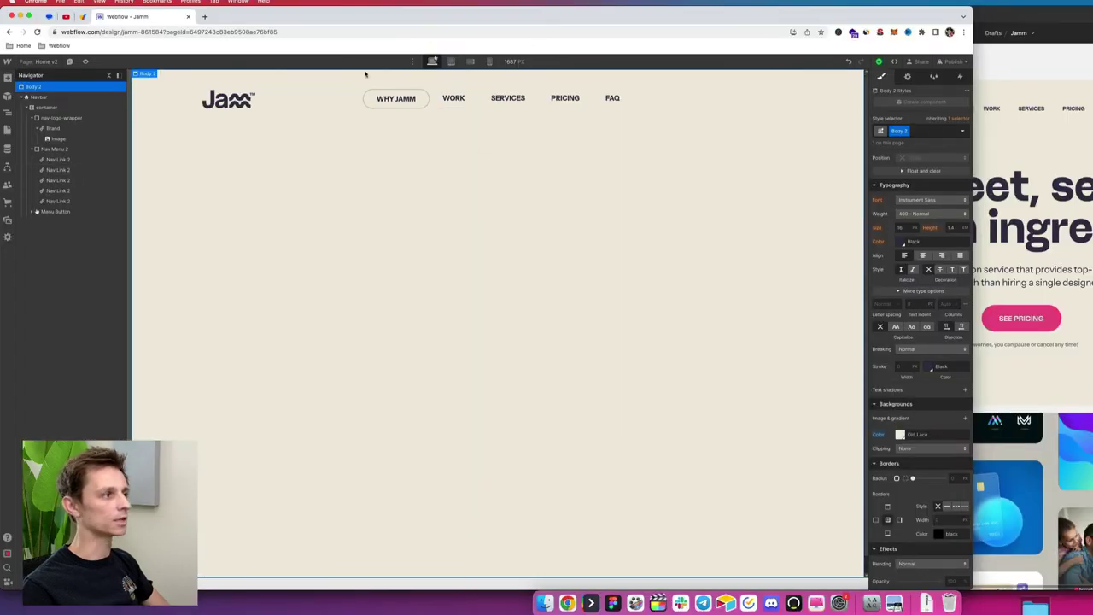
click(451, 62)
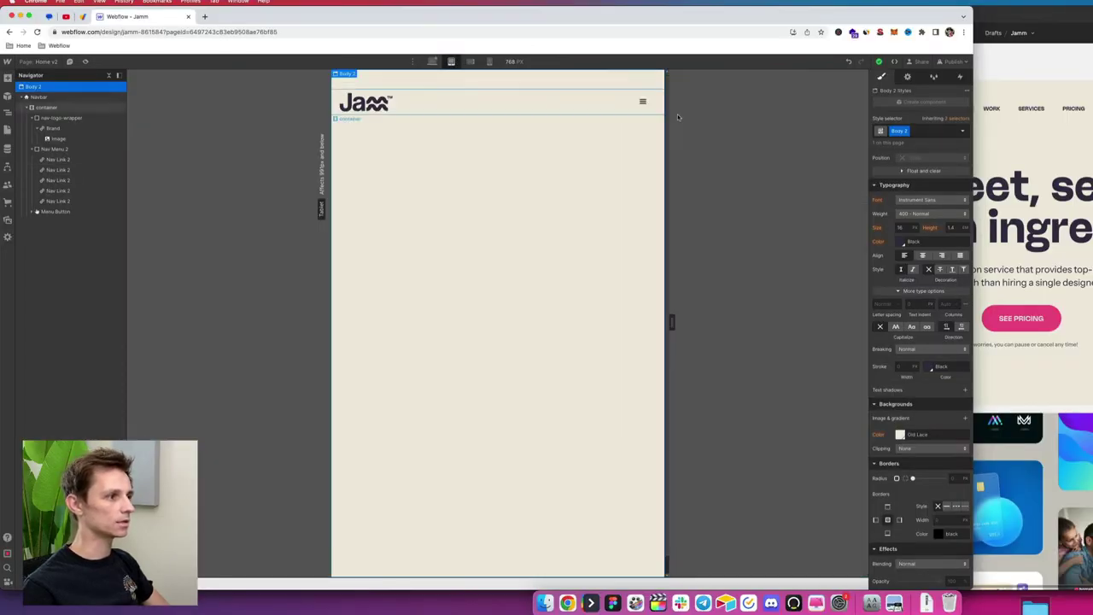
click(641, 104)
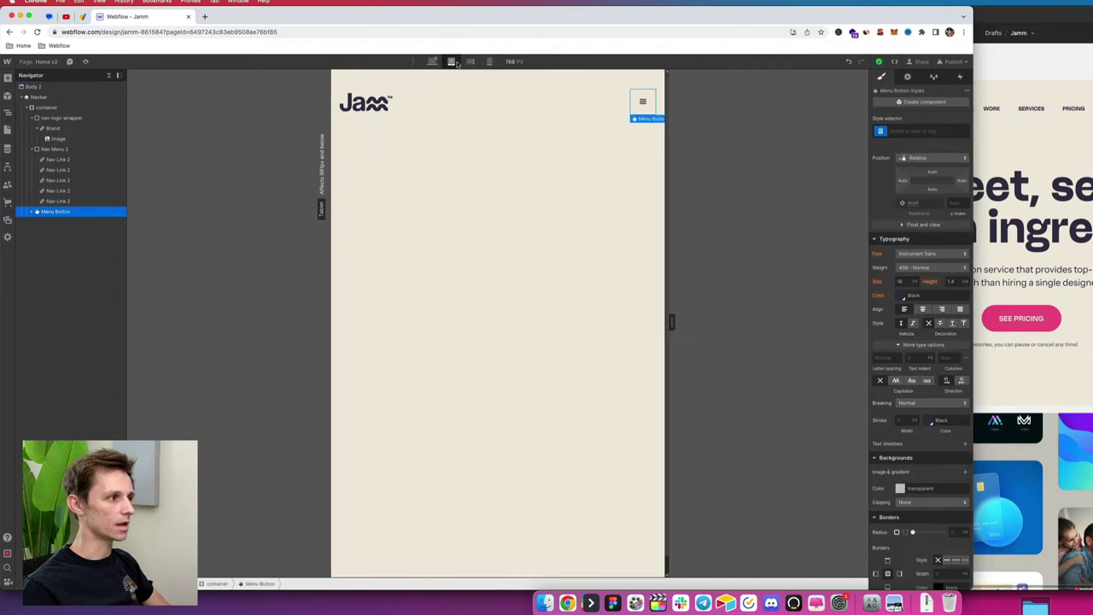
click(906, 78)
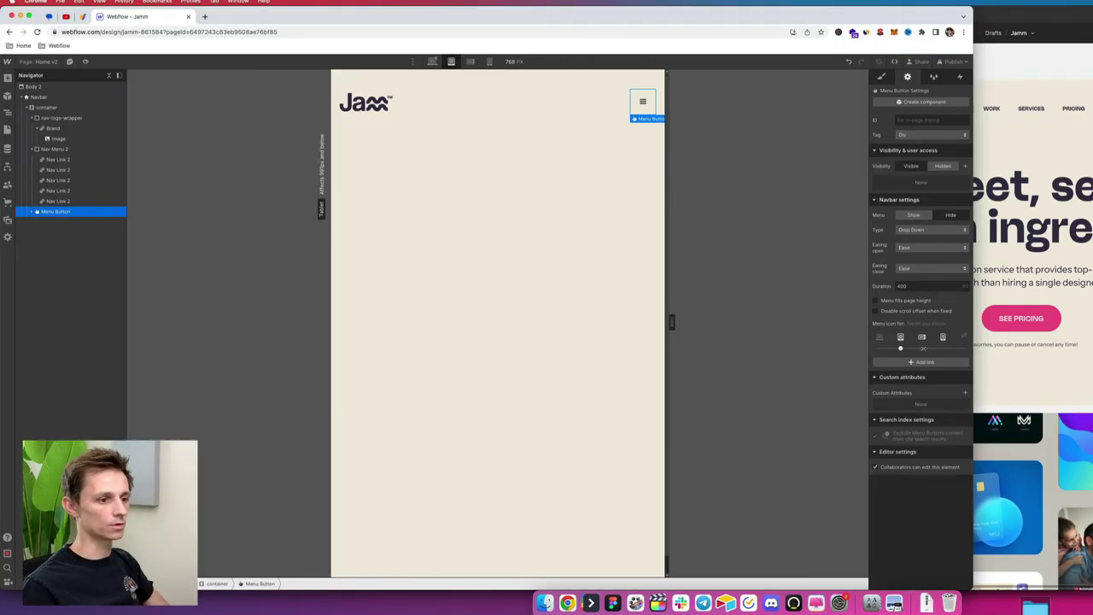
click(922, 342)
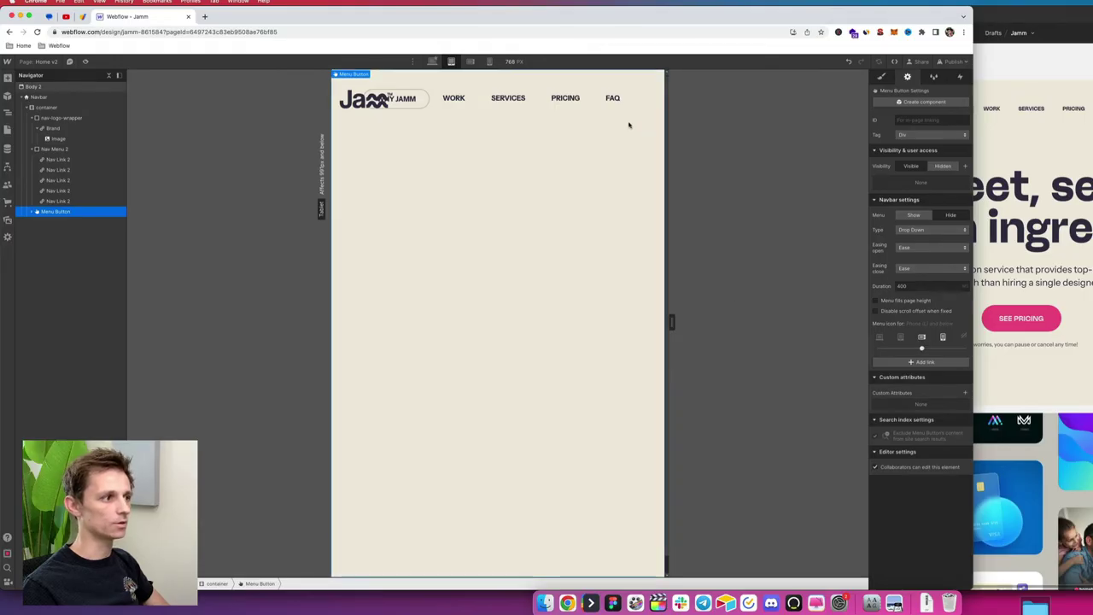
Step: Right-align the content of Nav Menu 2 at the tablet breakpoint
click(601, 128)
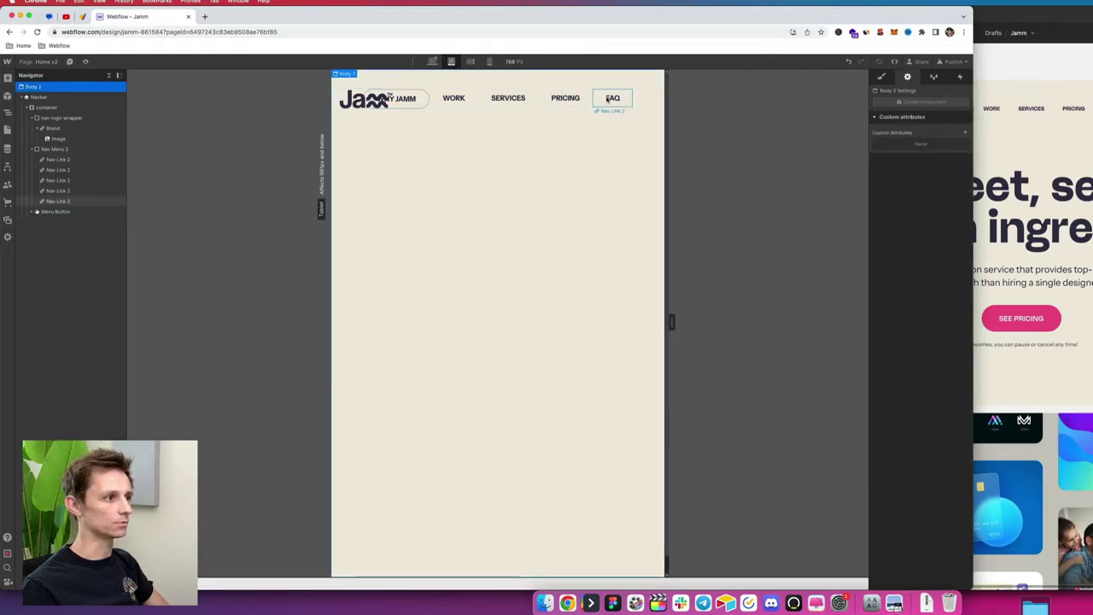
click(611, 99)
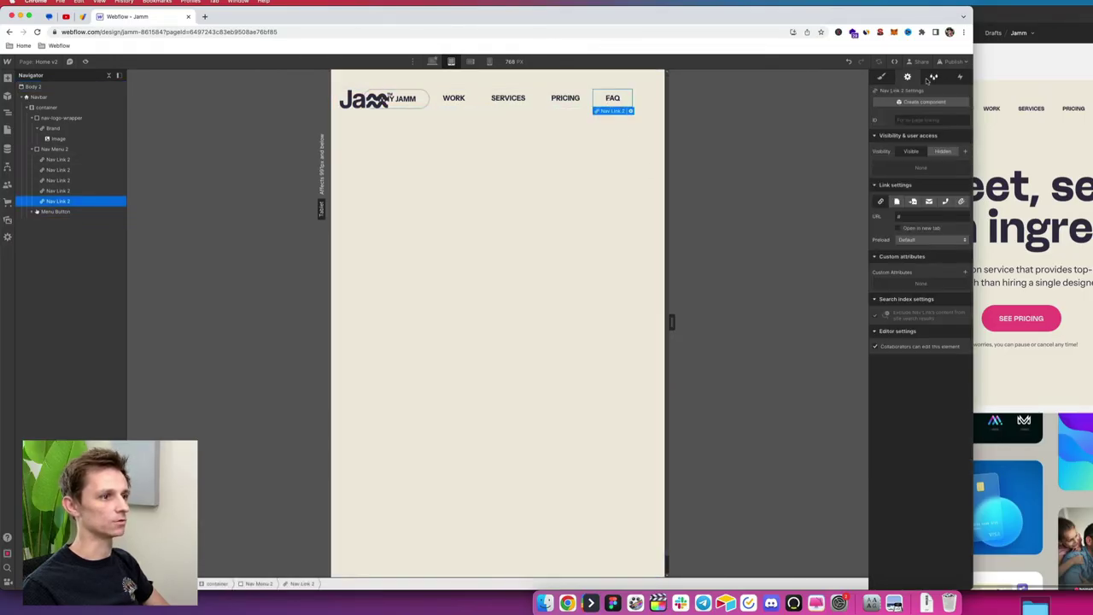
click(647, 99)
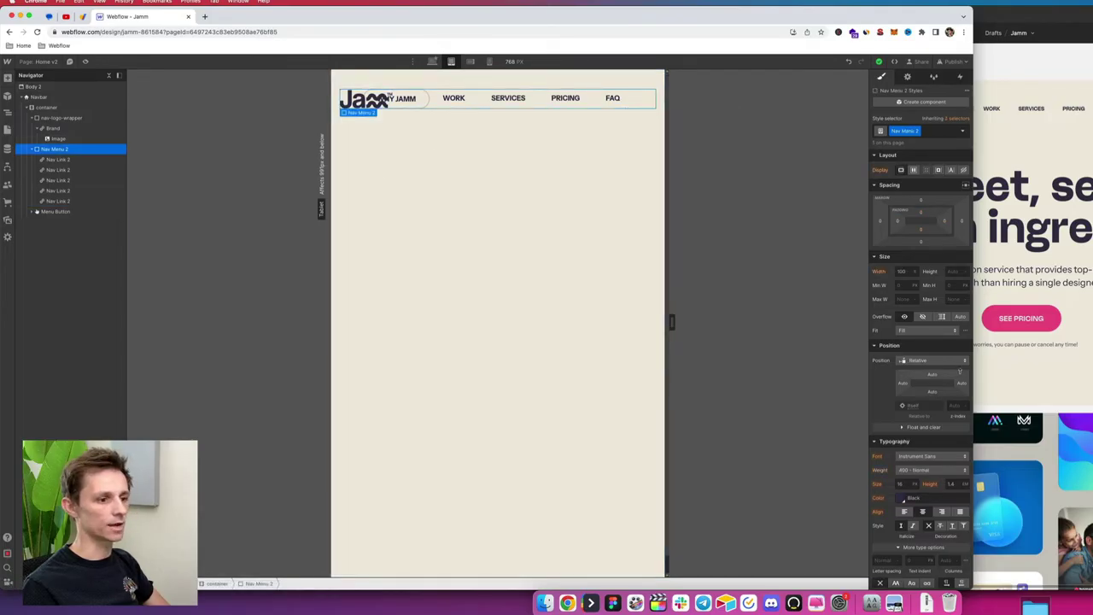
scroll(931, 399, down, 3)
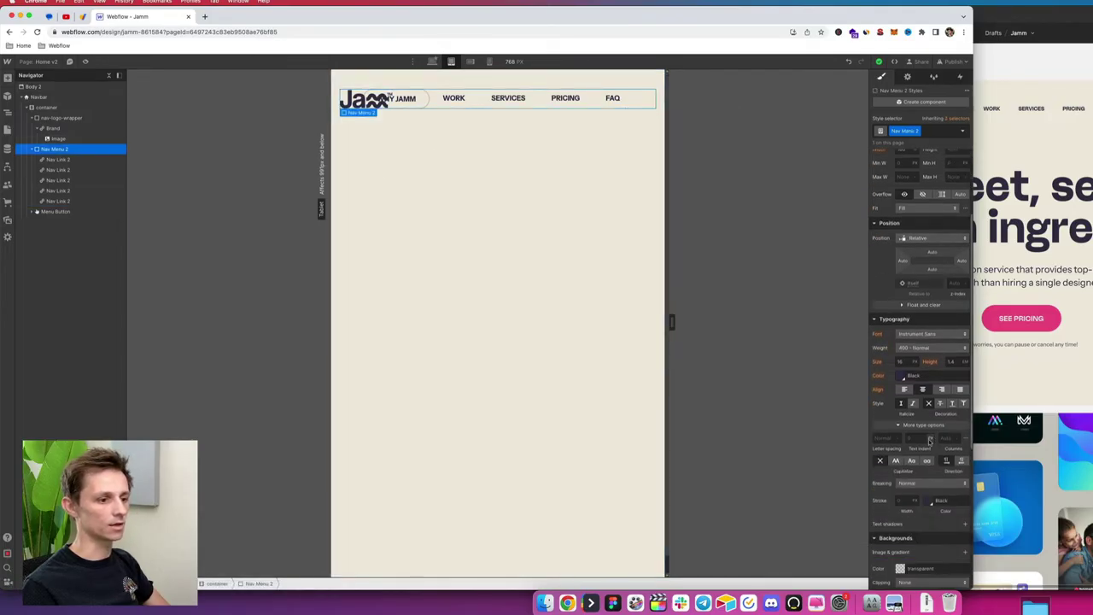
click(941, 390)
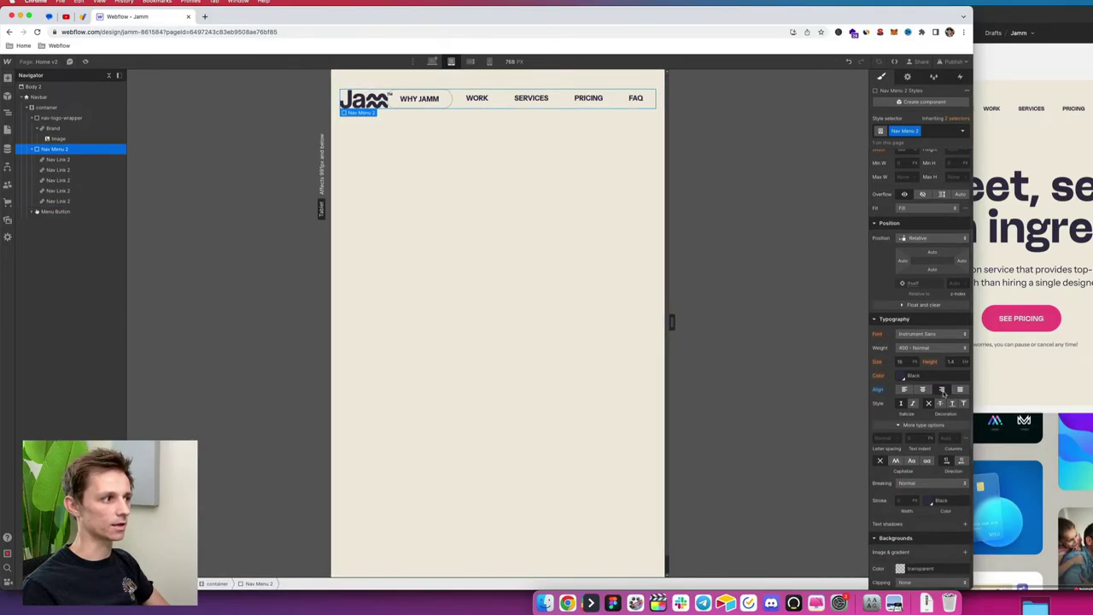
Step: Set the left and right padding of the Nav Link 2 class to 20 px at the tablet breakpoint
click(605, 101)
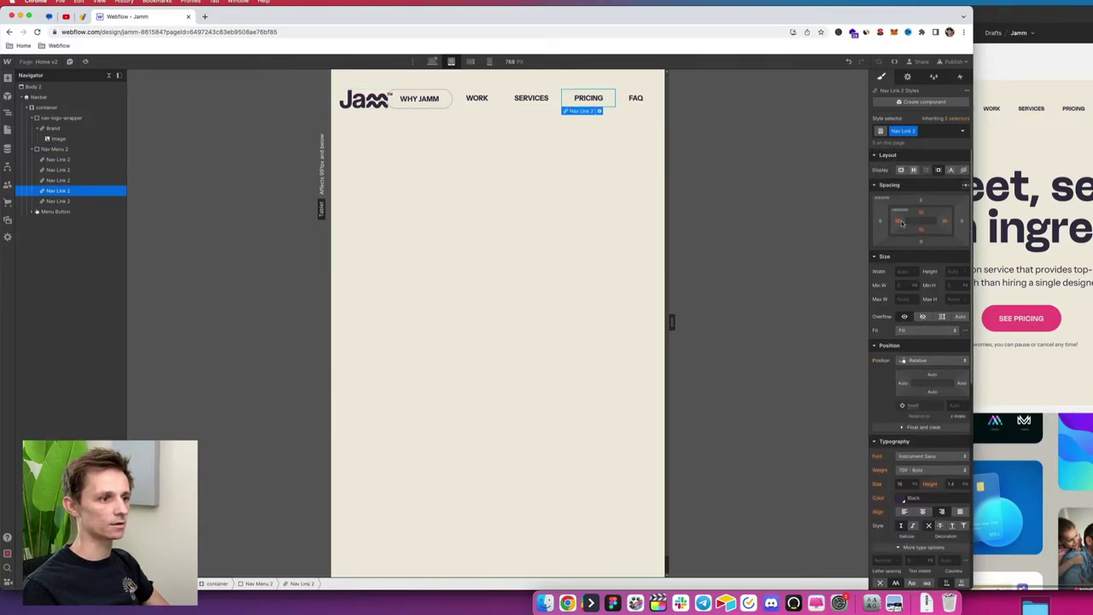
drag(899, 223, 894, 222)
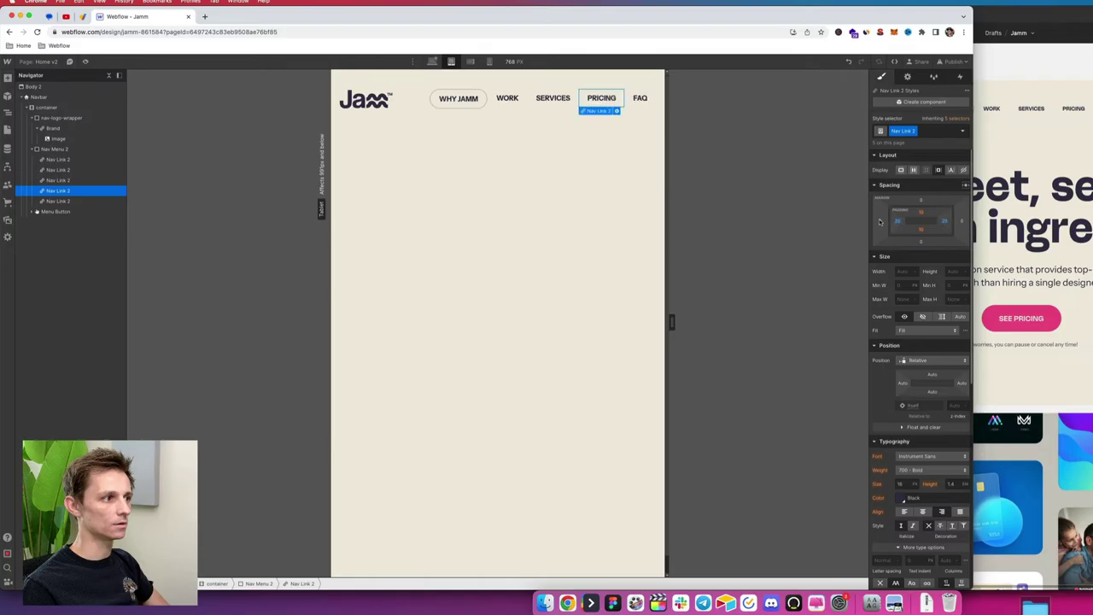
click(480, 200)
Step: Try a 14 px font size for the Nav Link 2 class at the tablet breakpoint and check the navbar at another canvas width
click(555, 100)
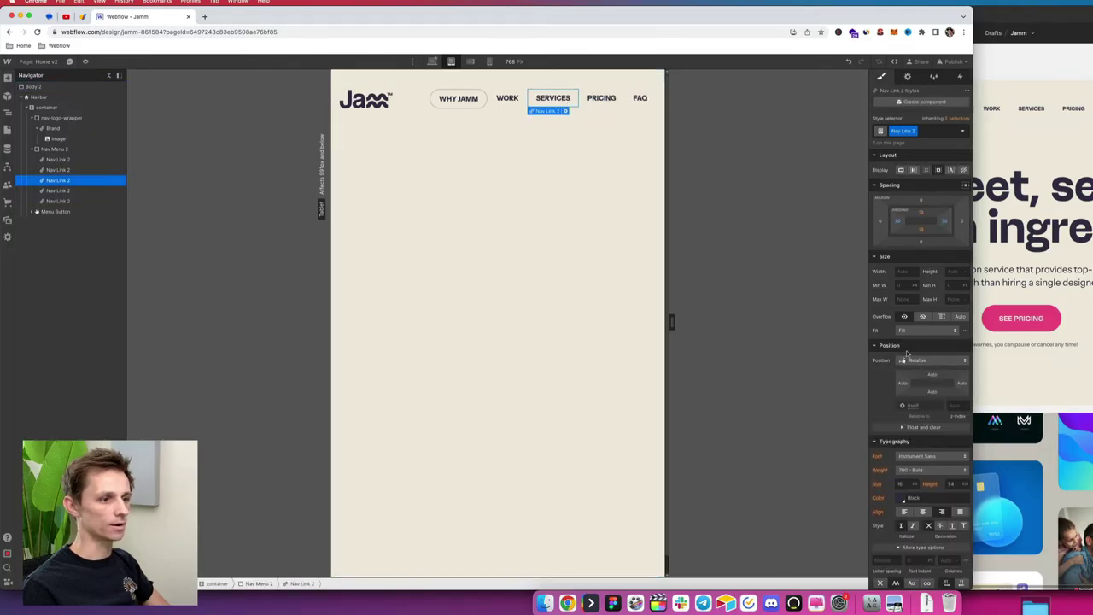
click(900, 484)
key(Down)
key(Down)
key(Down)
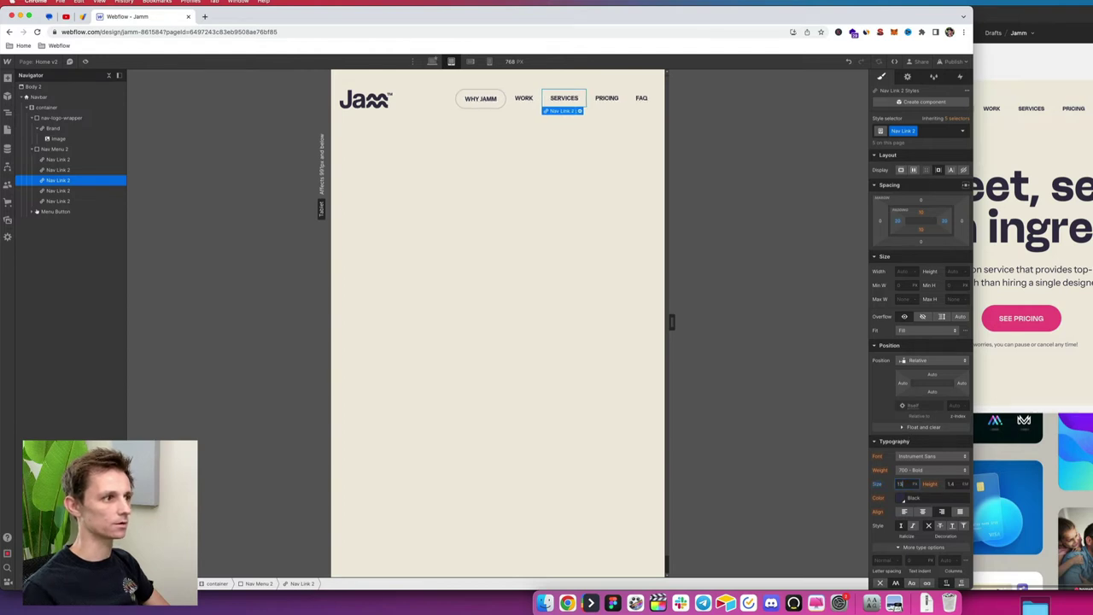
key(Up)
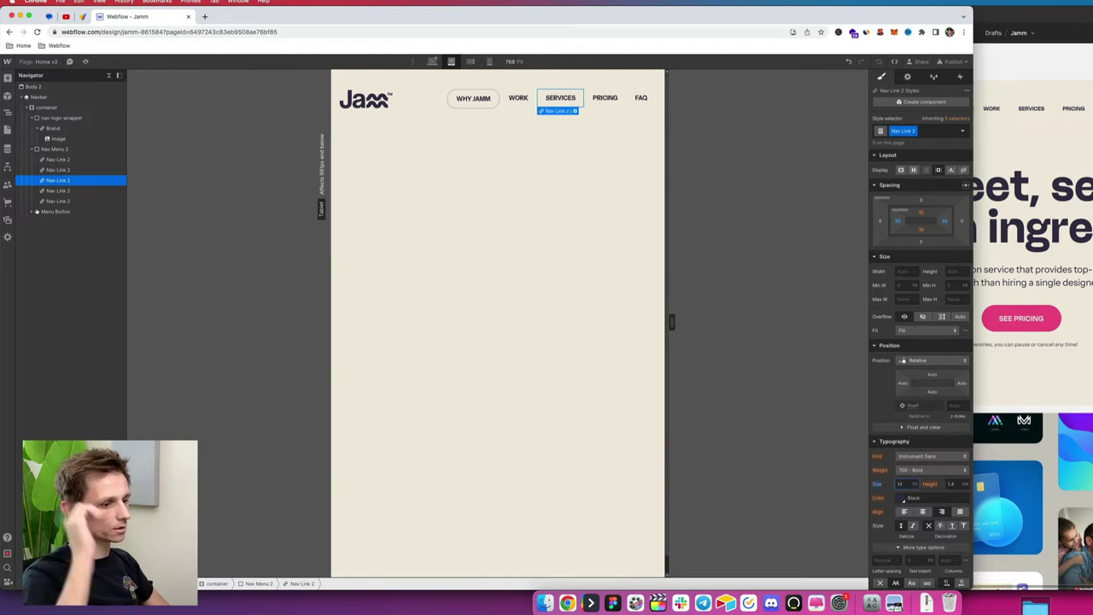
click(518, 134)
drag(674, 322, 602, 331)
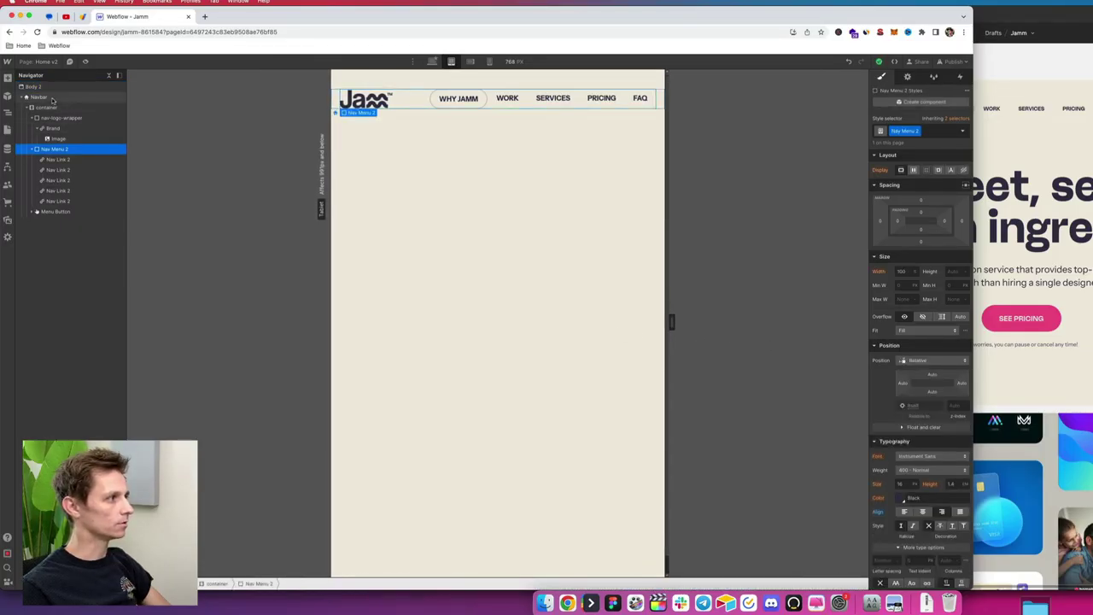
Step: Set the top margin of the Navbar class to 30 px at the tablet breakpoint
click(41, 98)
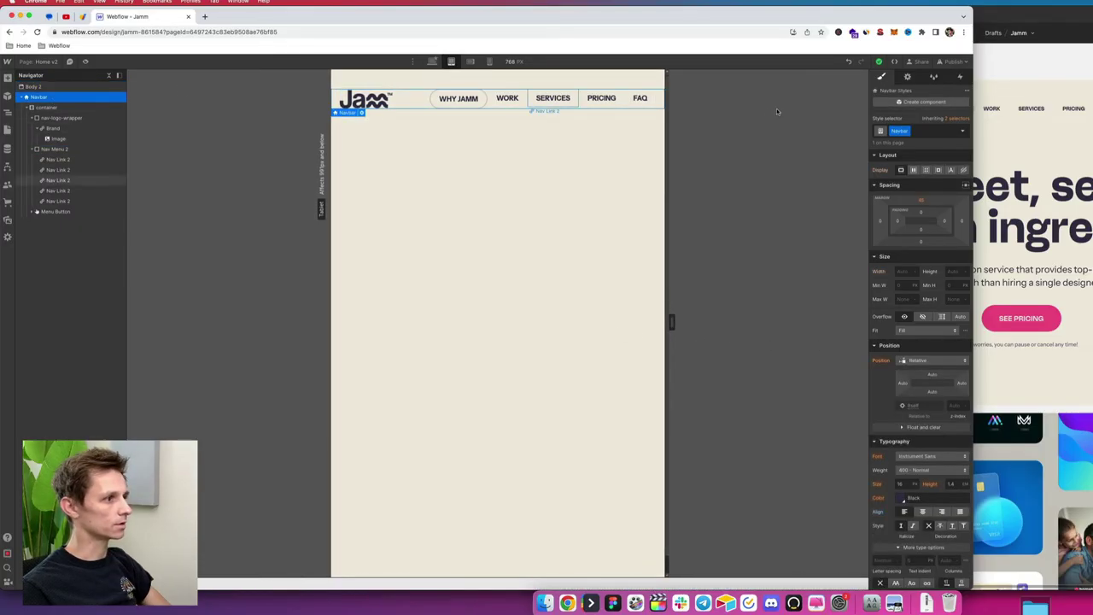
click(921, 201)
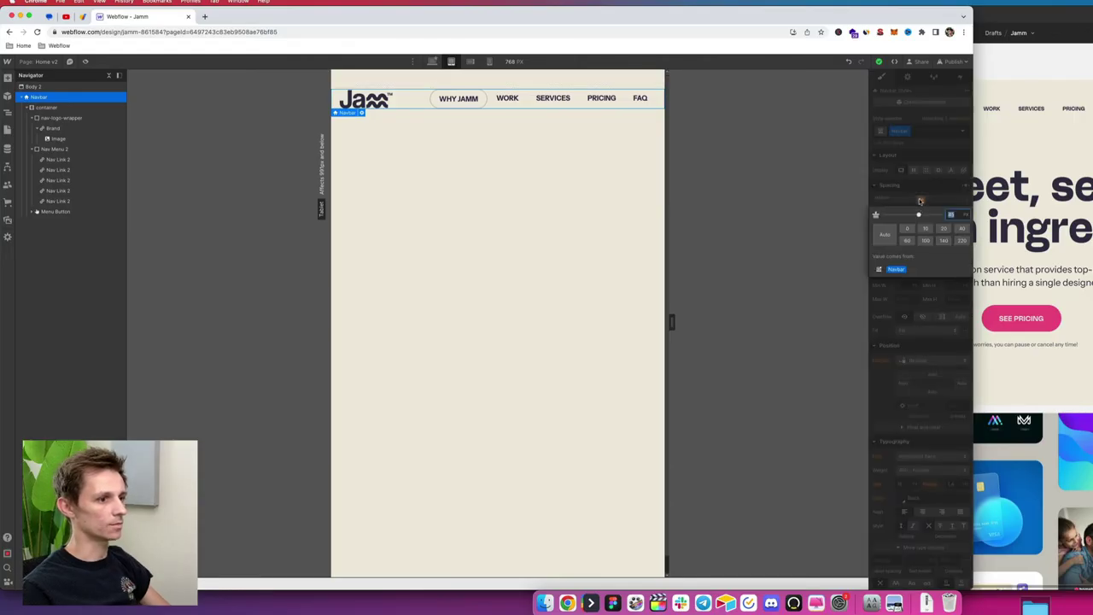
text(30)
key(Return)
click(557, 252)
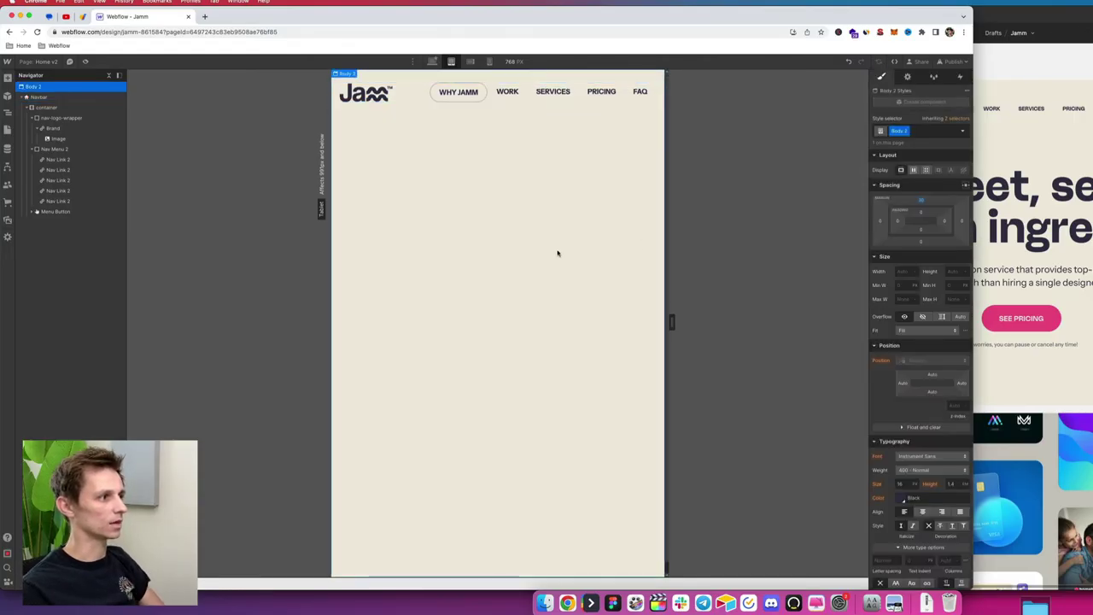
Step: At the landscape phone breakpoint, set the right padding of the navbar's menu button to 0 px
key(shift+3)
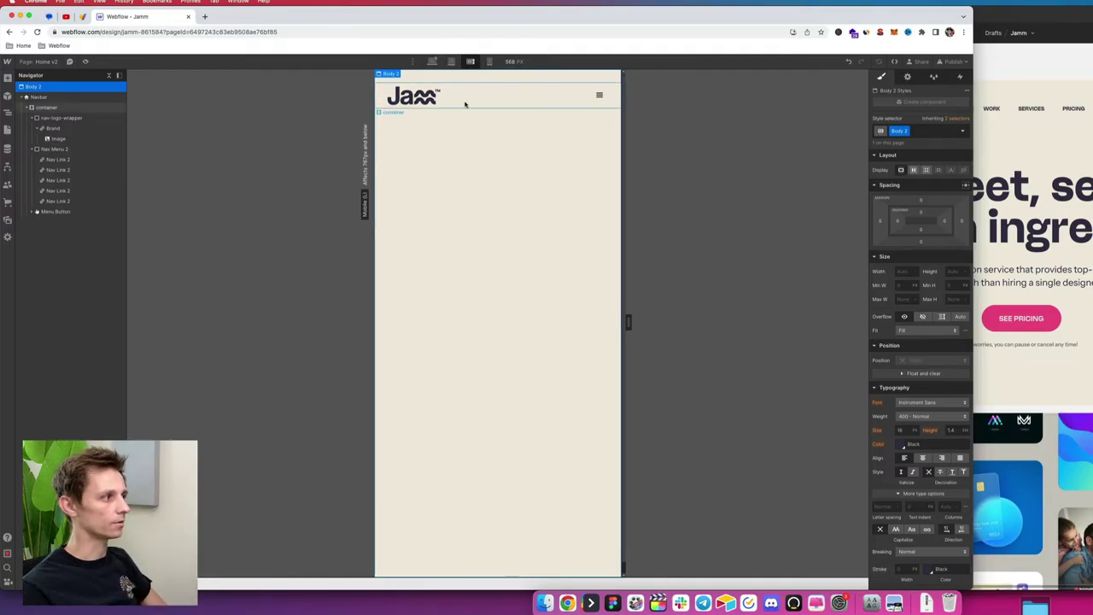
click(465, 104)
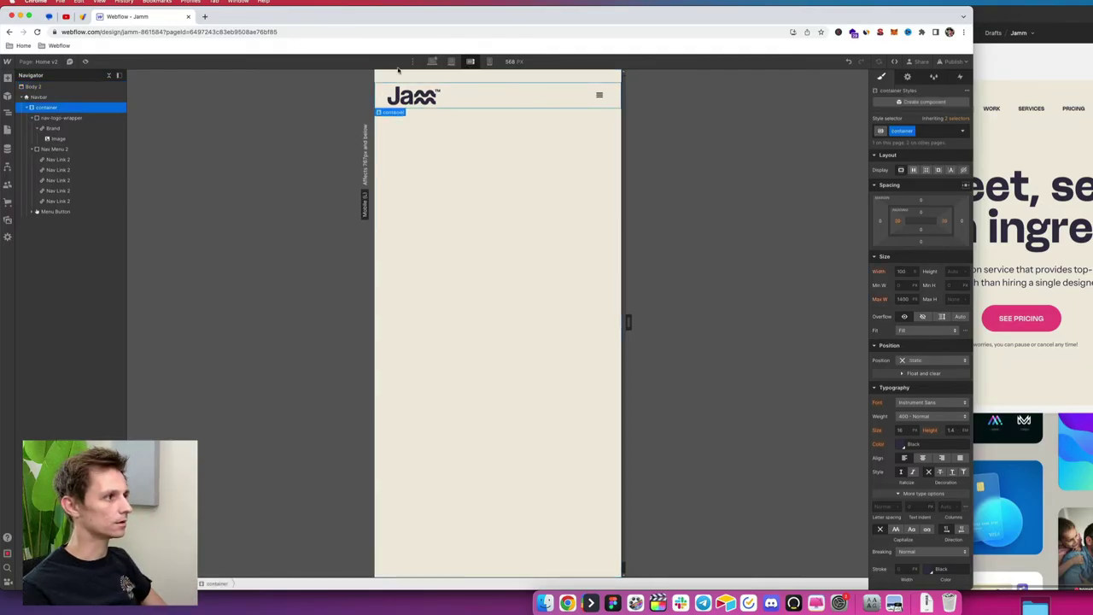
click(551, 140)
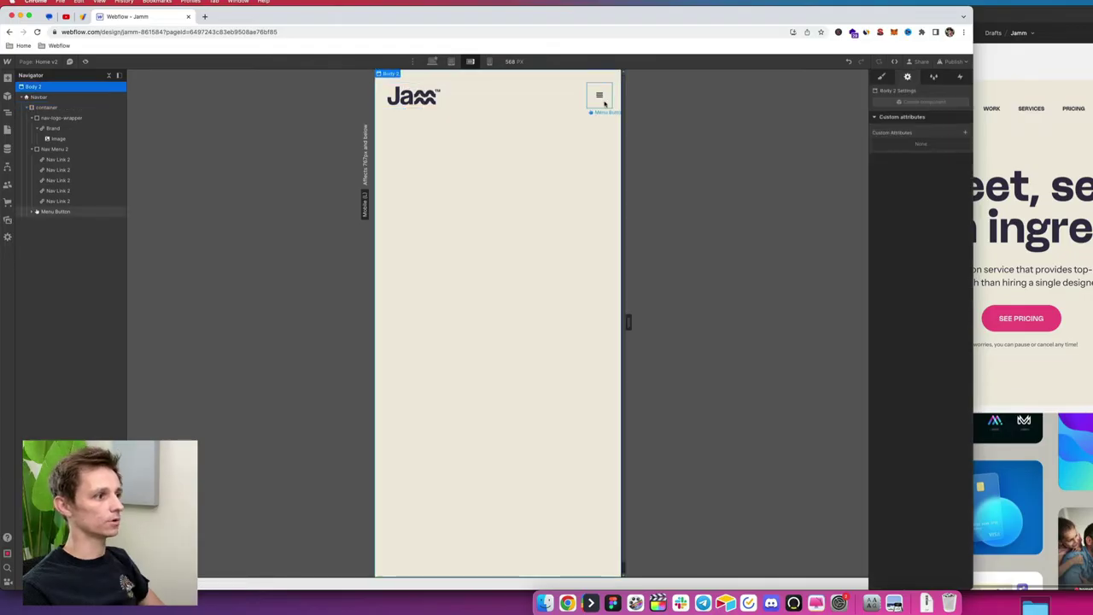
click(450, 62)
click(470, 61)
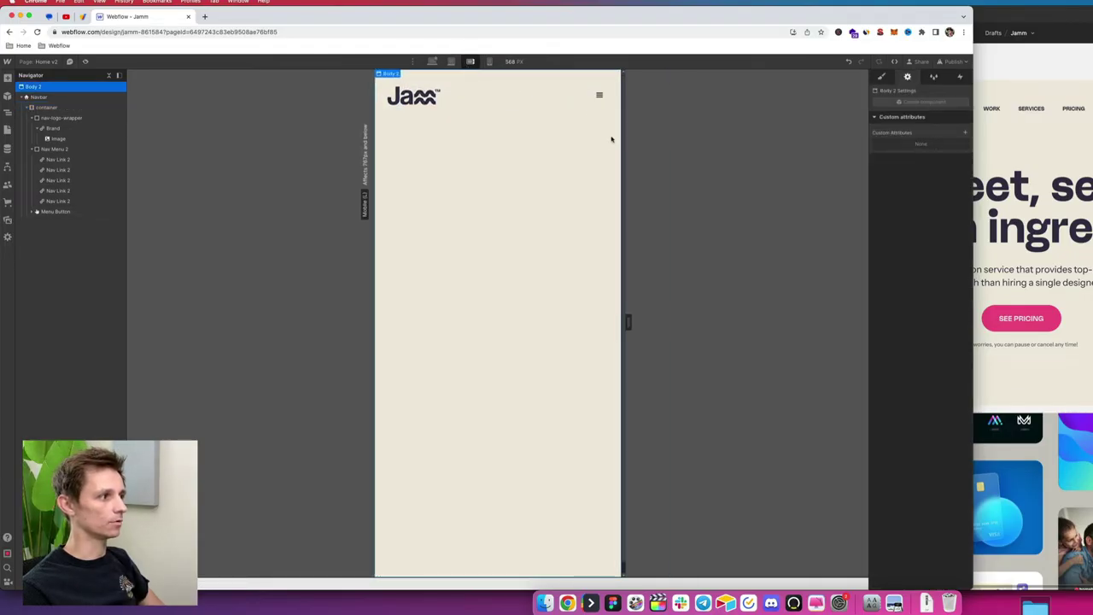
click(600, 97)
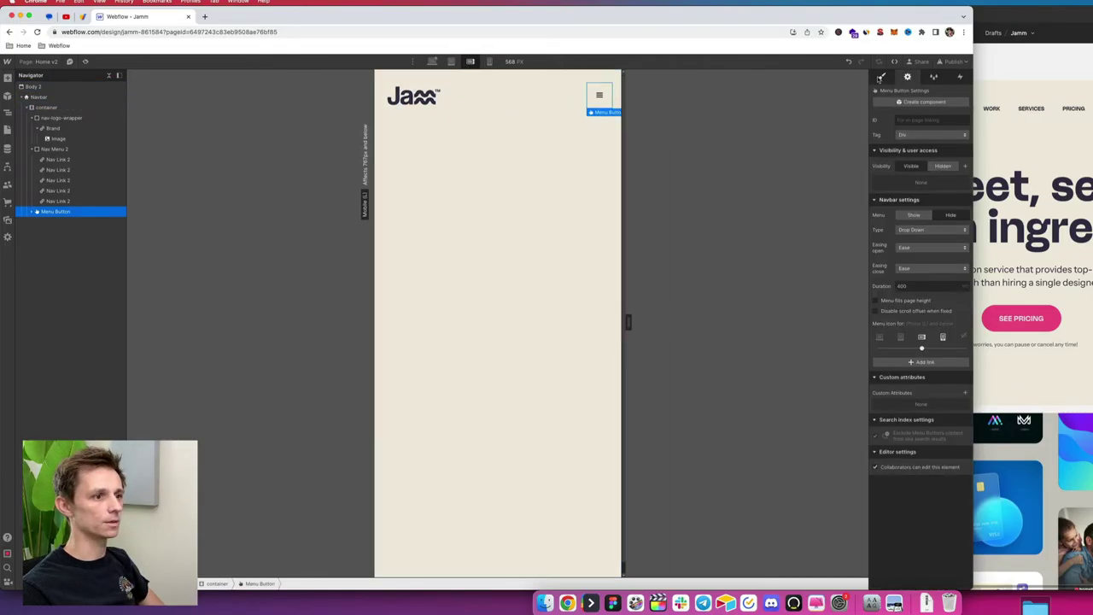
click(880, 78)
click(945, 221)
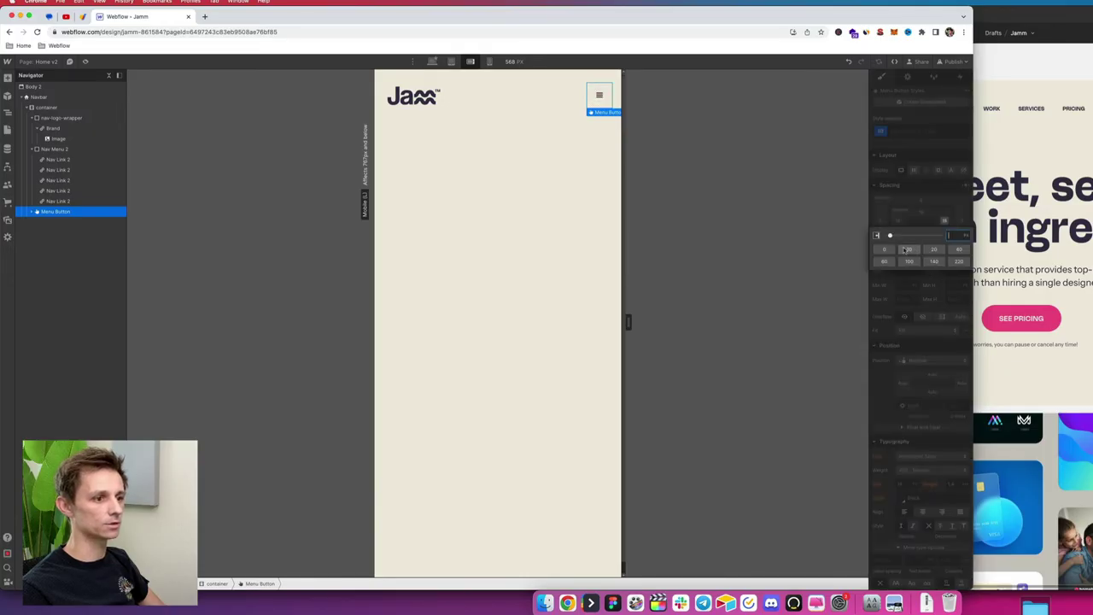
click(884, 248)
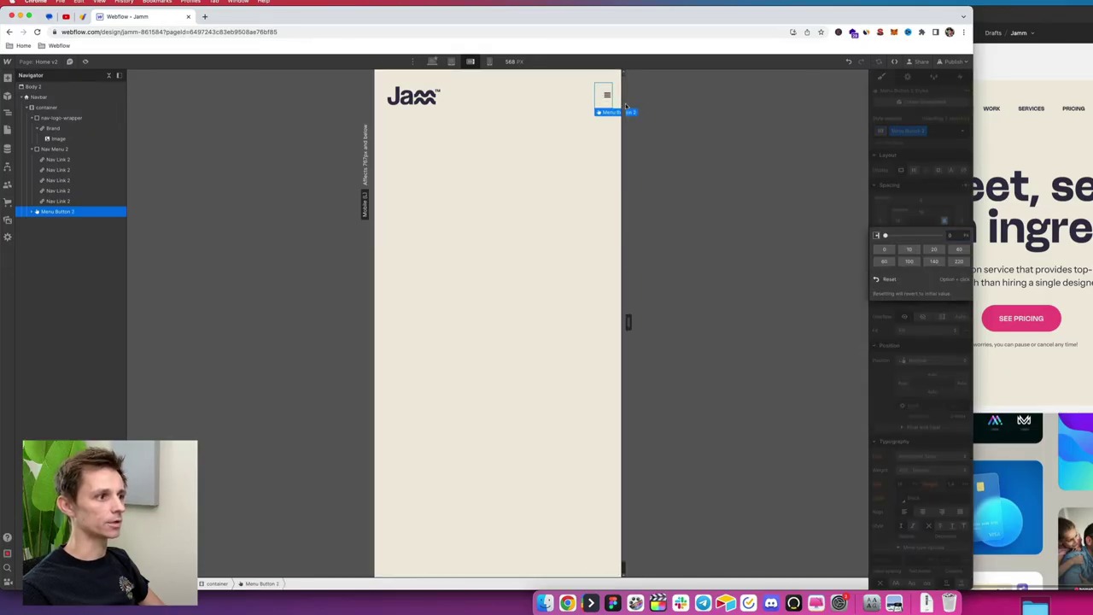
Step: Reduce the top, bottom and left padding of Menu Button 2 at the landscape phone breakpoint
click(920, 213)
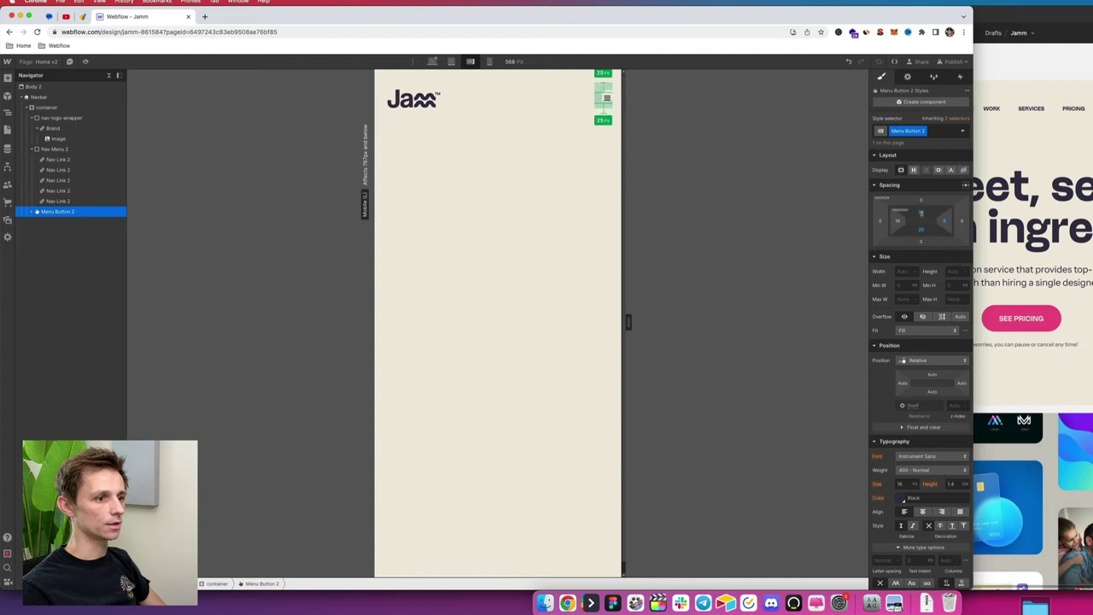
drag(923, 205, 924, 206)
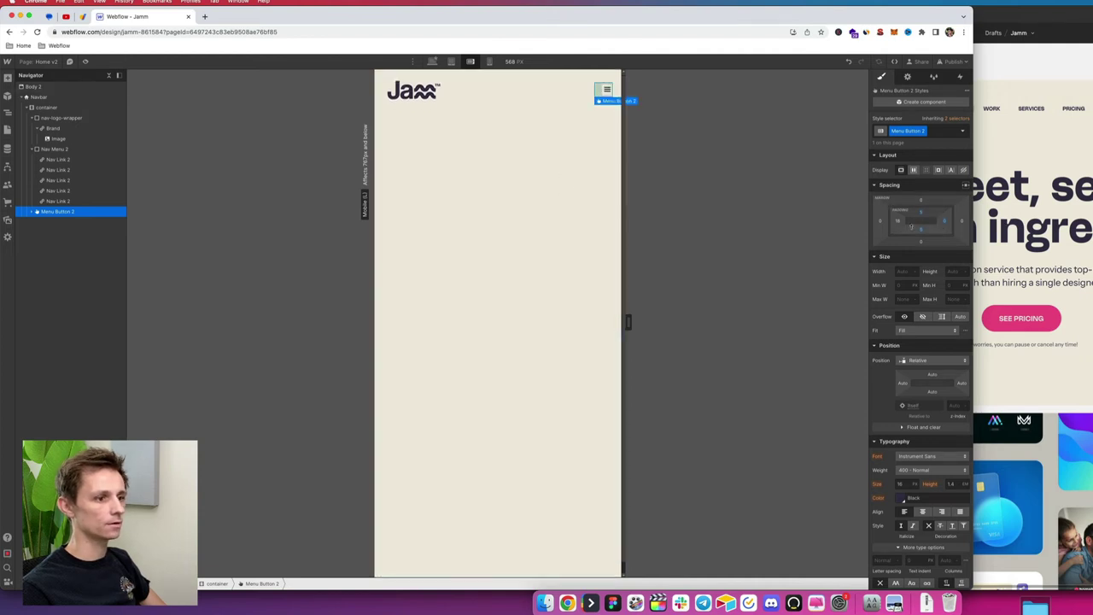
click(900, 224)
click(917, 220)
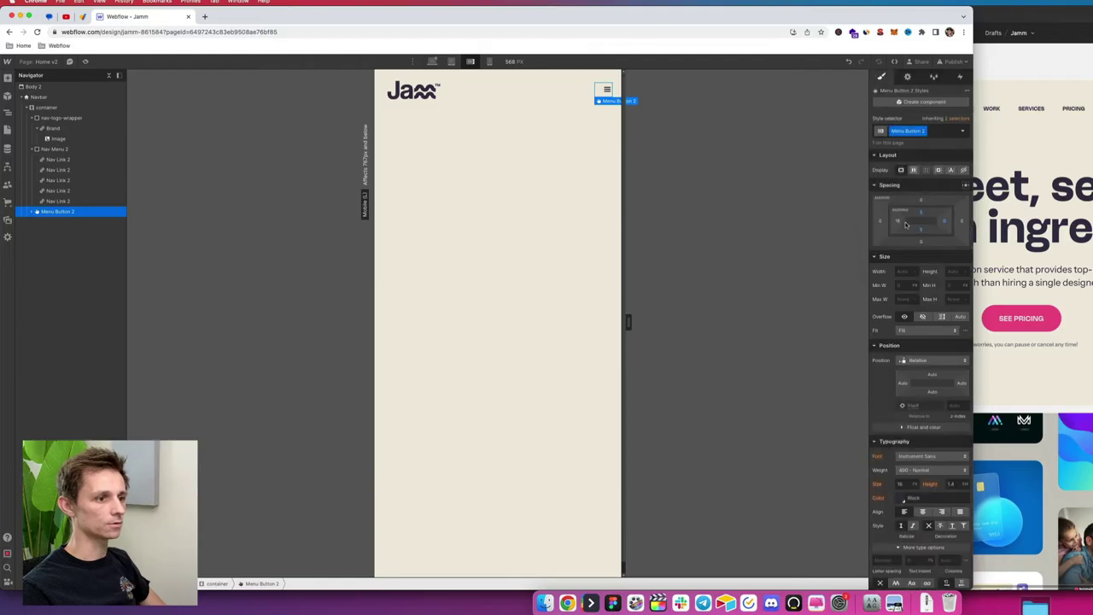
click(897, 222)
key(Return)
click(563, 179)
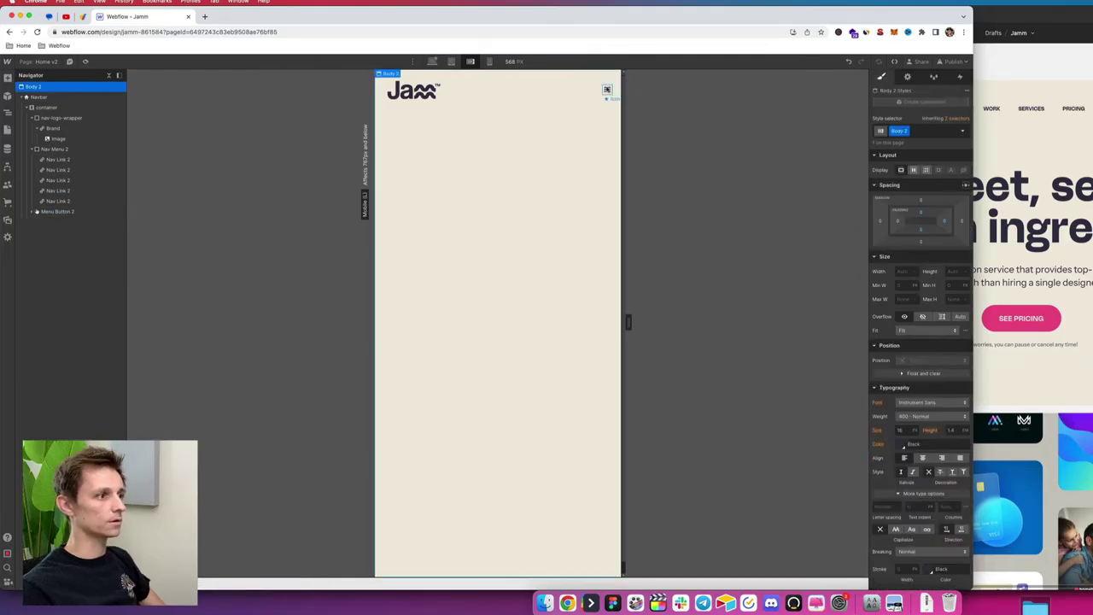
Step: Enlarge the hamburger icon inside the menu button to a font size of 40 px
click(607, 89)
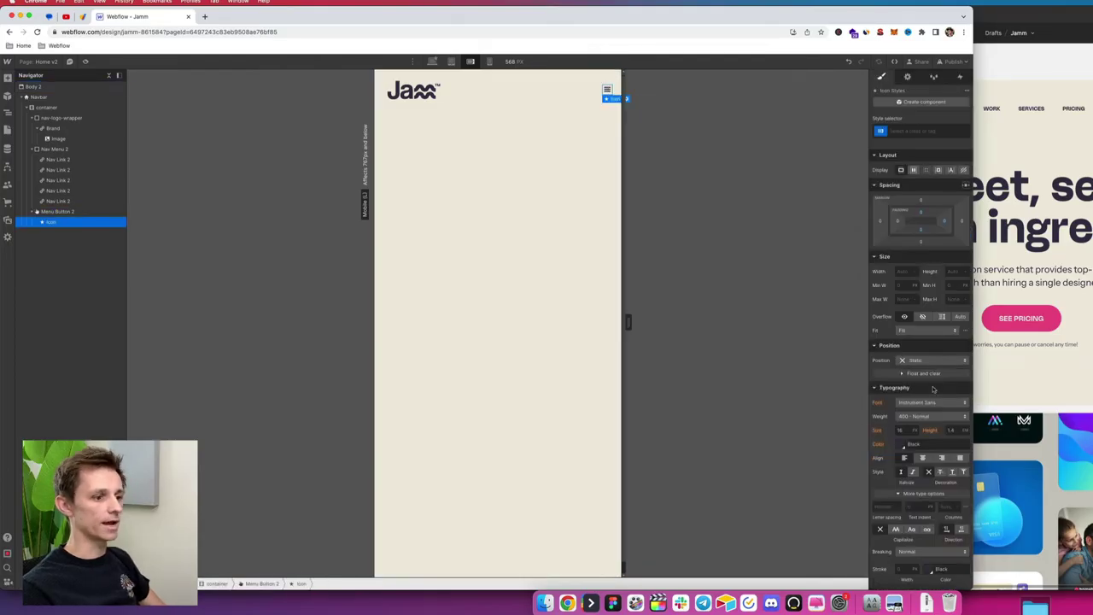
click(904, 430)
key(shift+Up)
key(shift+Up)
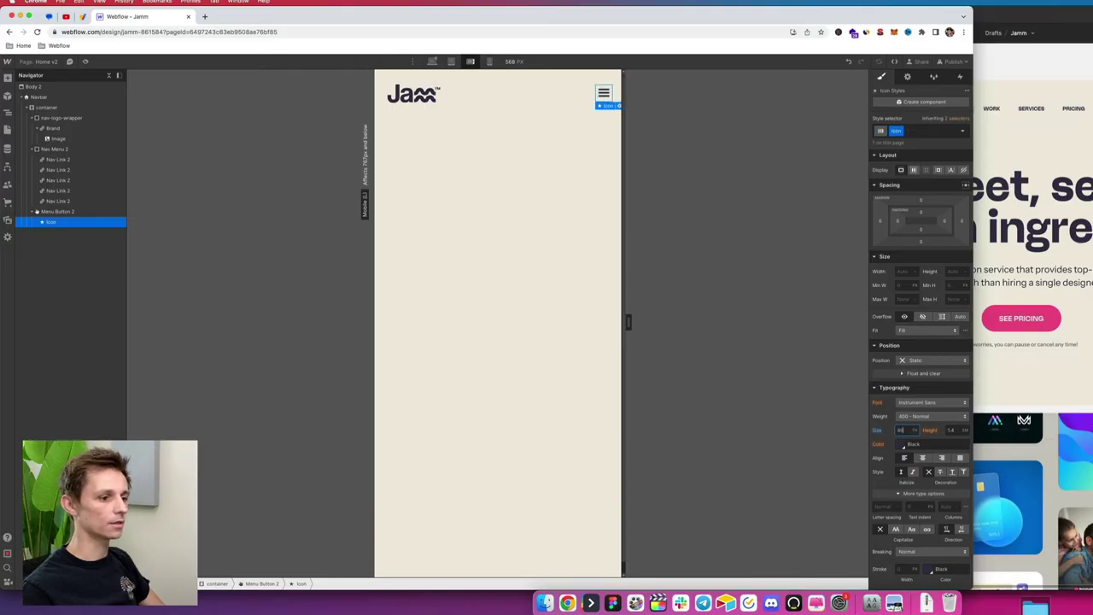
Step: Set the width of the navbar's logo image to 100 px at the landscape phone breakpoint
click(413, 96)
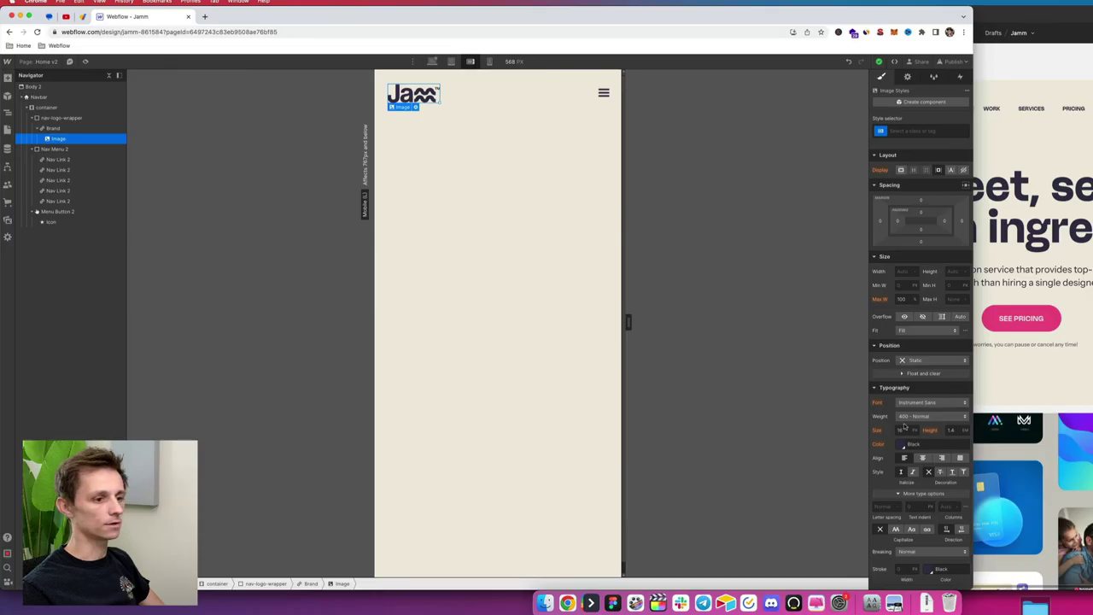
click(903, 271)
text(110)
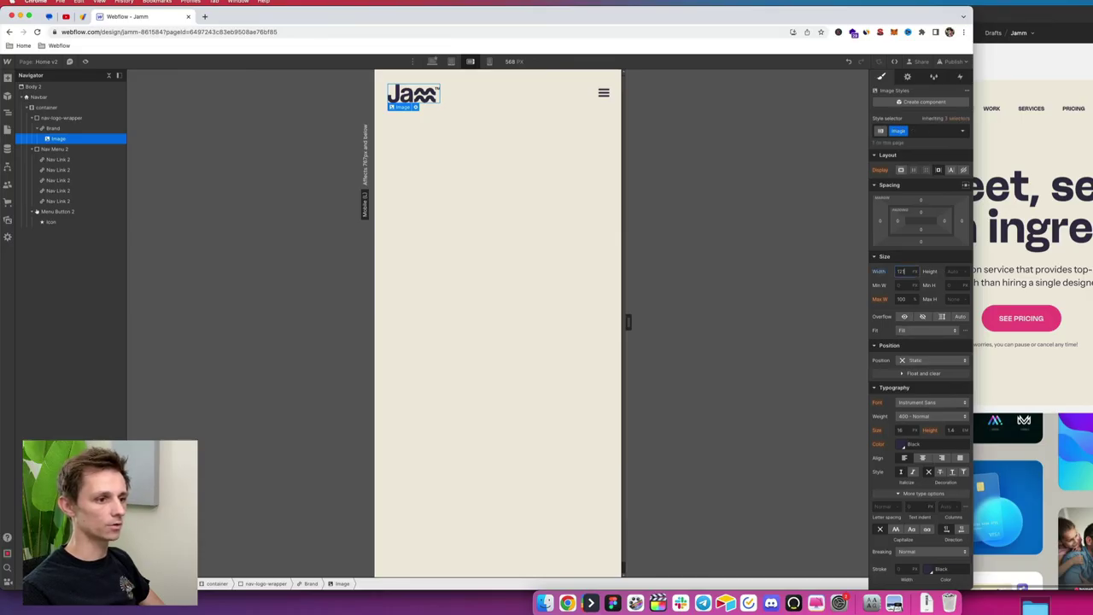
key(shift+Down)
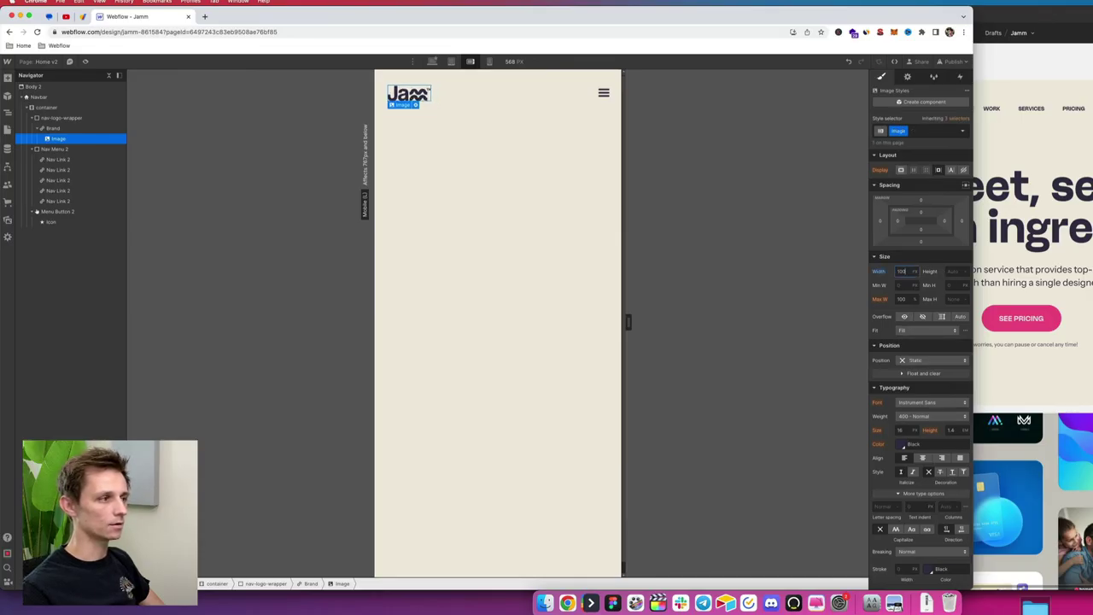
Step: Preview the page at landscape phone size, expand the navbar menu to check it, and return to editing
click(86, 61)
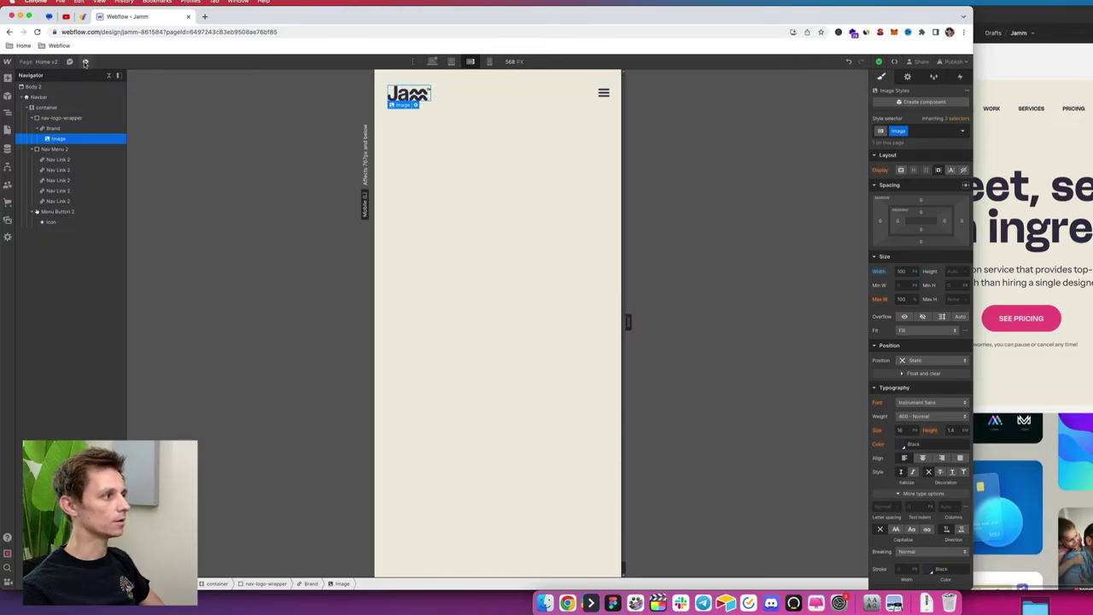
click(85, 61)
click(592, 94)
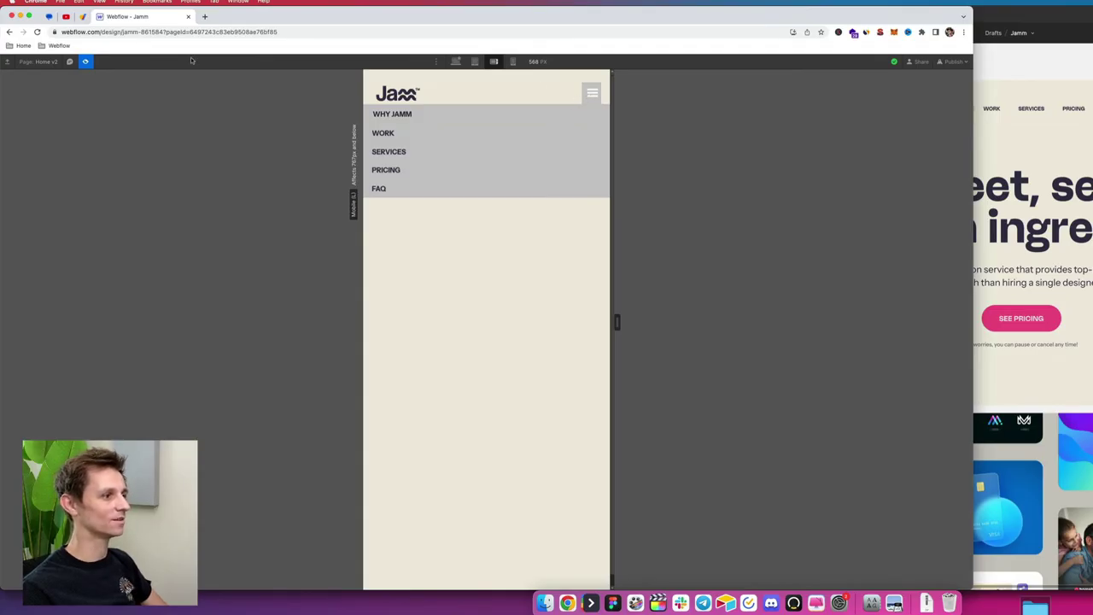
key(super+shift+p)
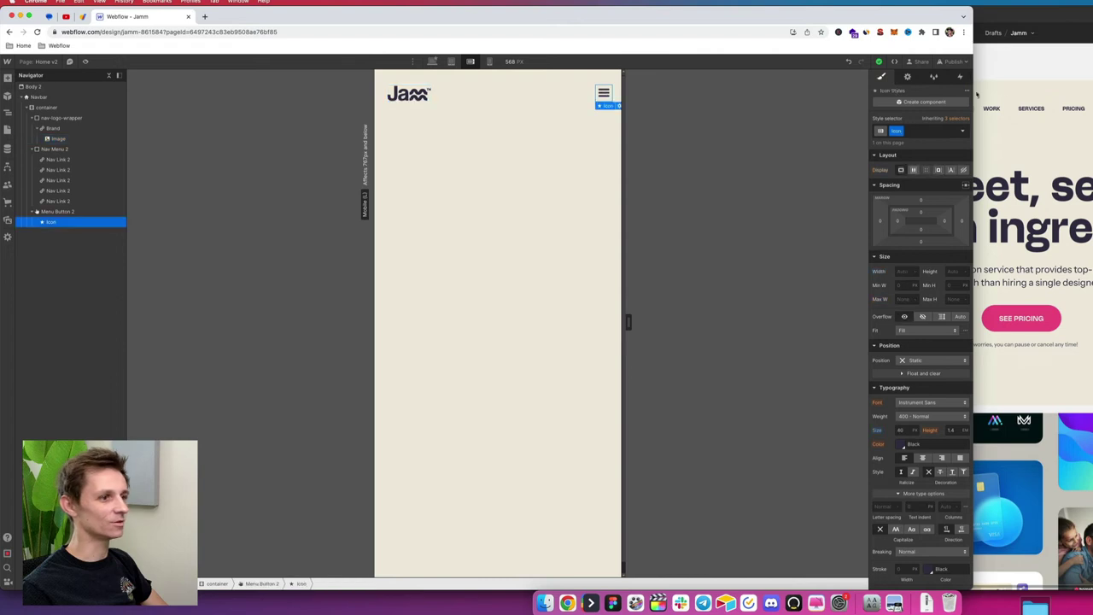
Step: Show the dropdown menu on the canvas through the navbar settings so its open state can be styled
click(907, 77)
click(913, 200)
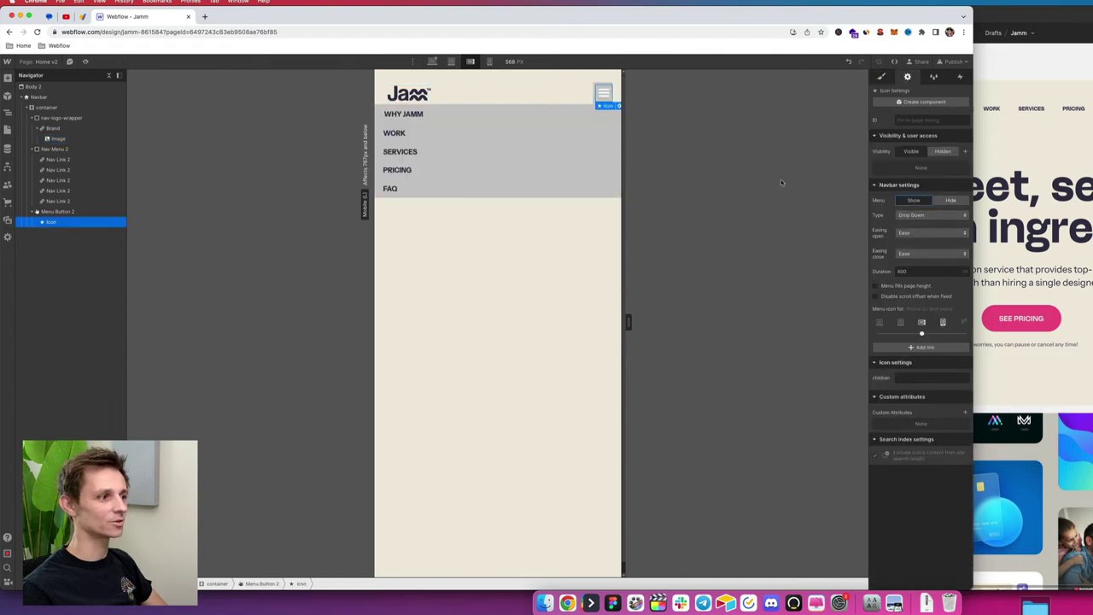
click(522, 134)
click(553, 117)
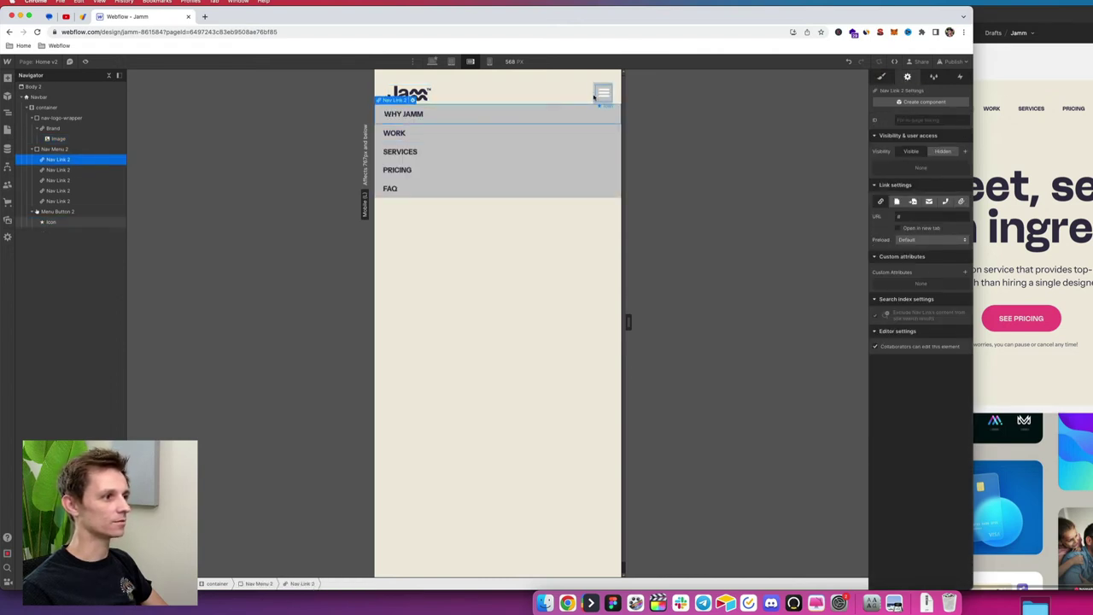
Step: Make the background of Menu Button 2 transparent in its Open state
click(595, 98)
key(s)
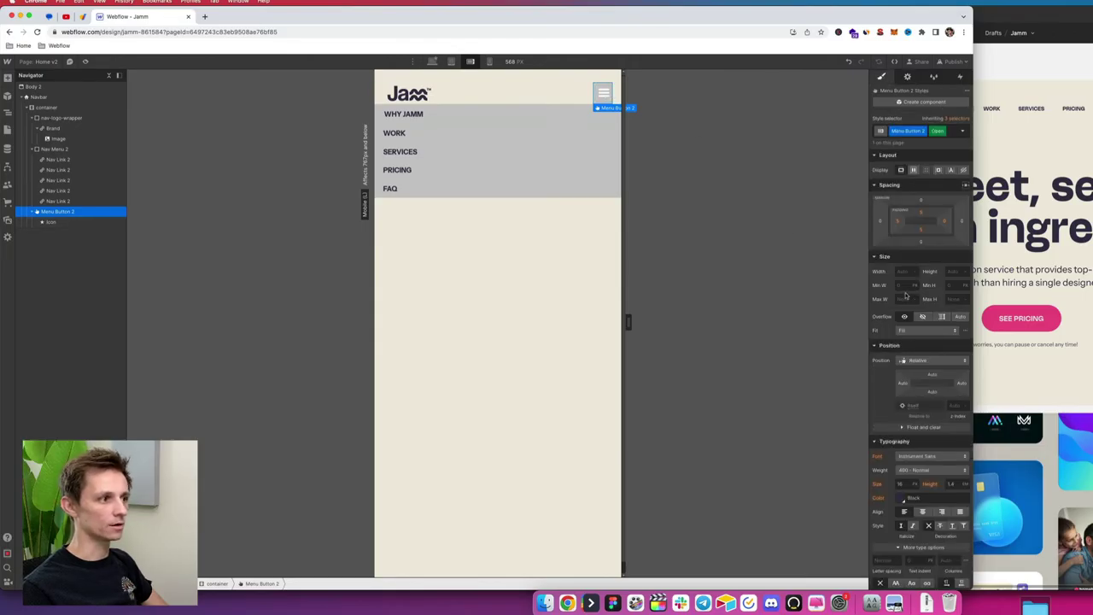
scroll(901, 448, down, 10)
click(901, 448)
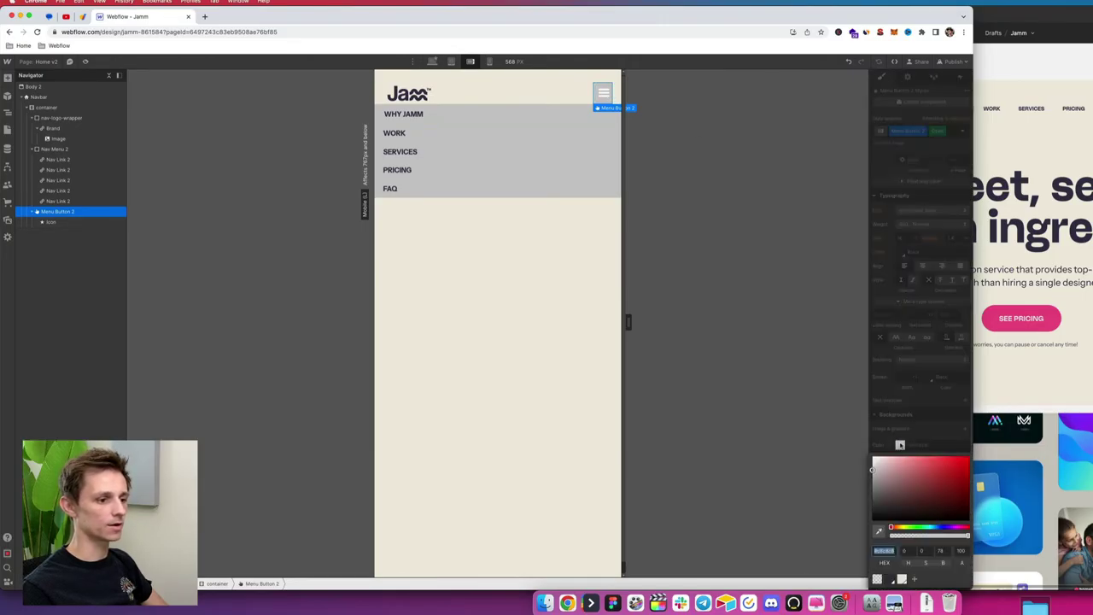
click(891, 536)
click(929, 418)
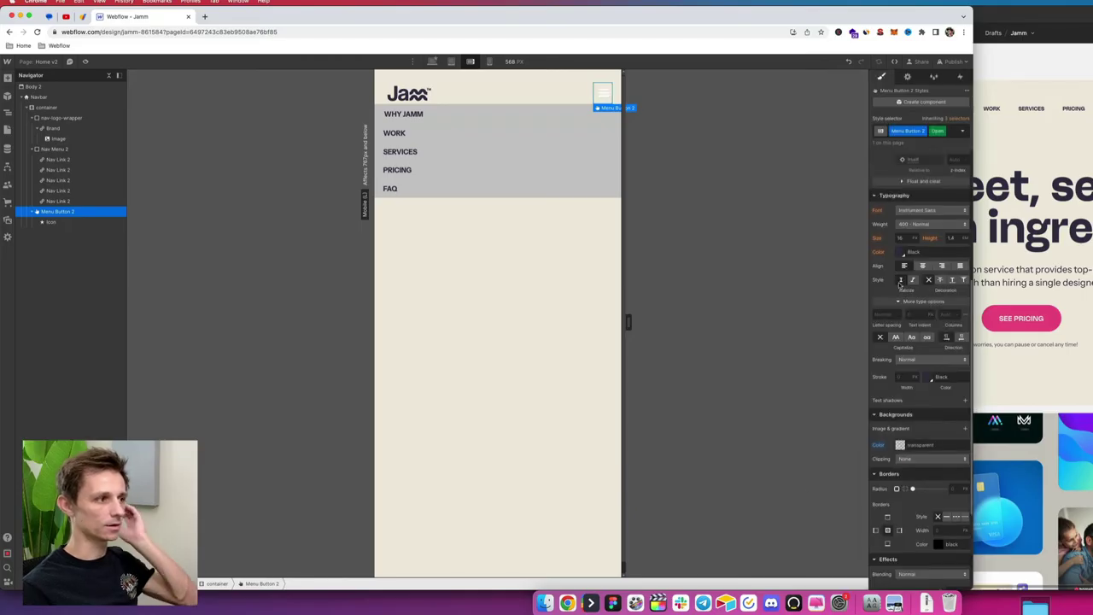
Step: Apply the Black color swatch to the hamburger icon in the menu button's Open state
scroll(922, 370, up, 1)
scroll(928, 376, up, 4)
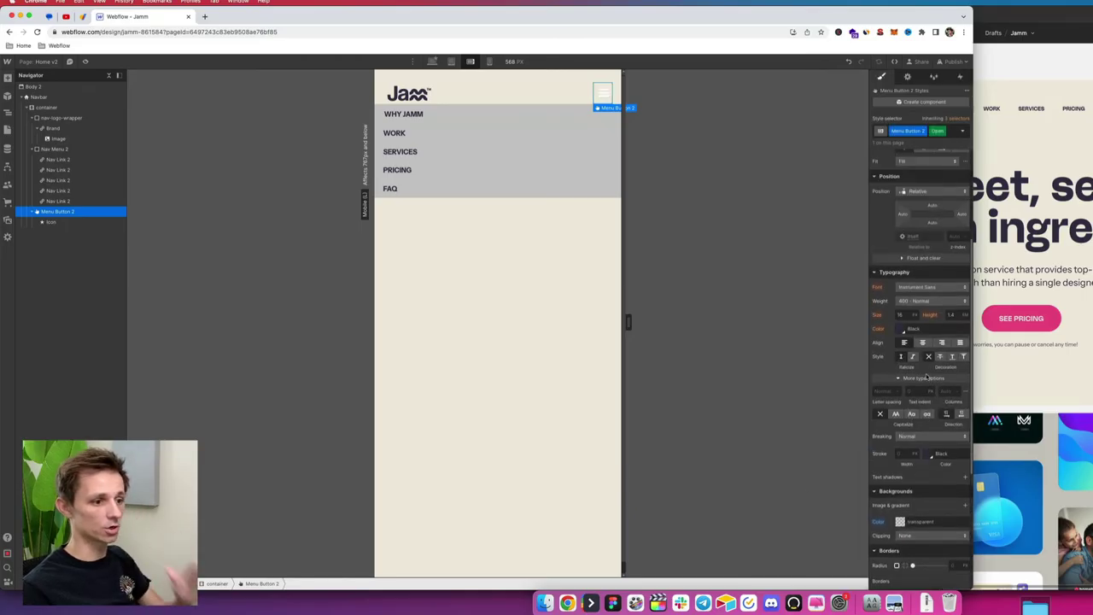
click(901, 330)
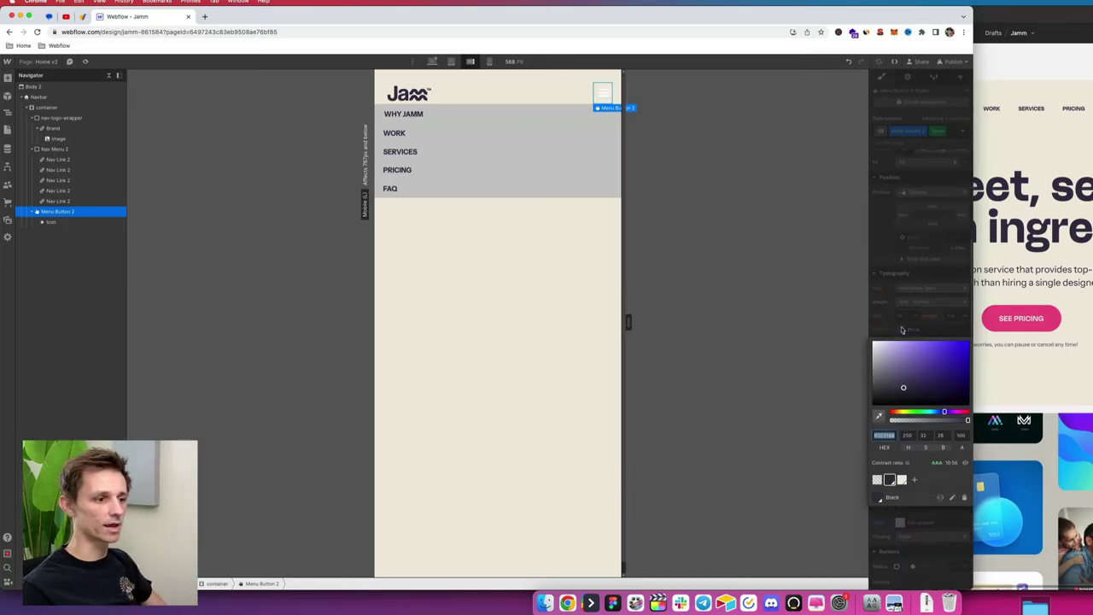
click(899, 273)
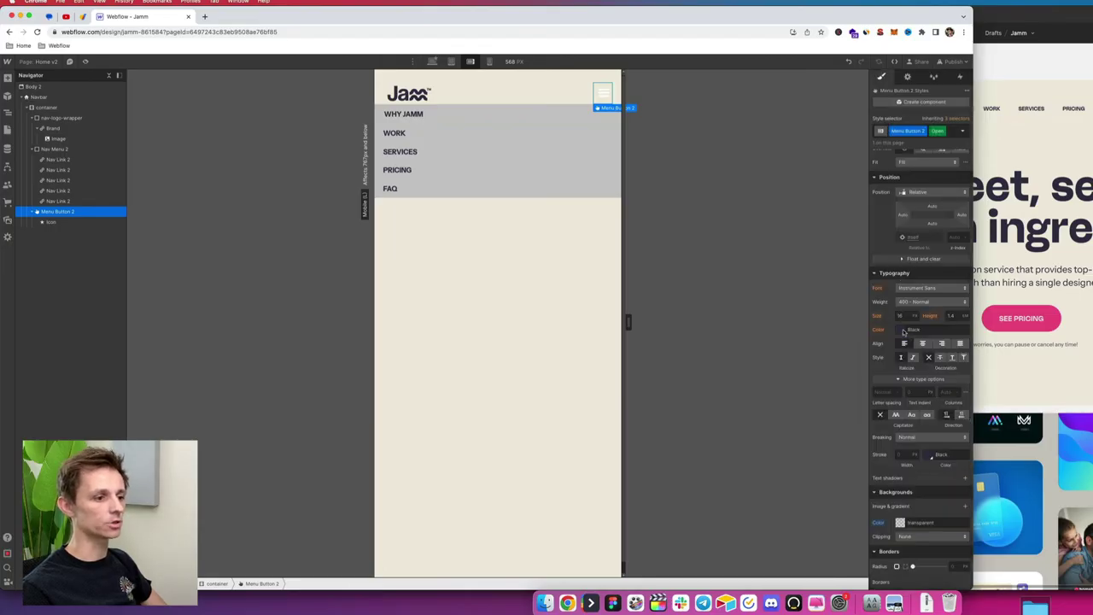
click(903, 332)
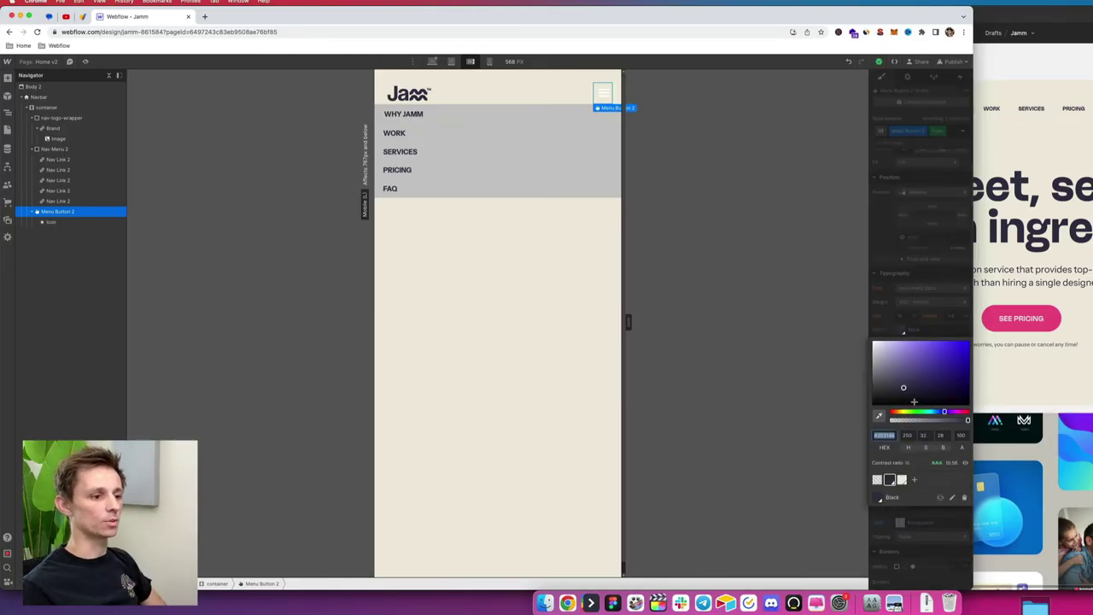
click(925, 367)
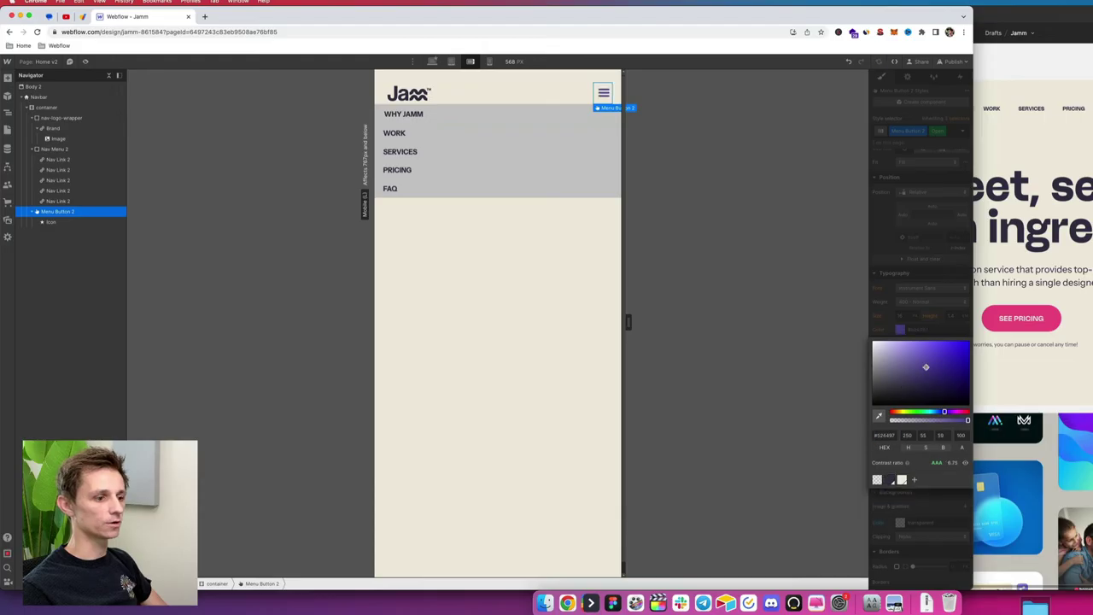
click(889, 479)
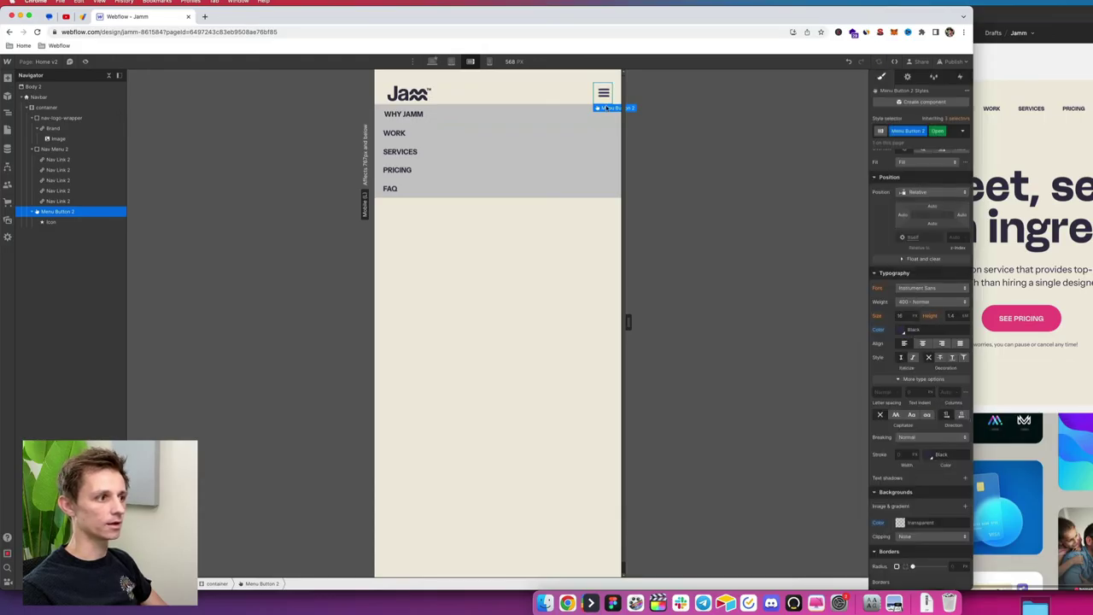
Step: Set the background color of Nav Menu 2 to the Old Lace swatch
click(537, 132)
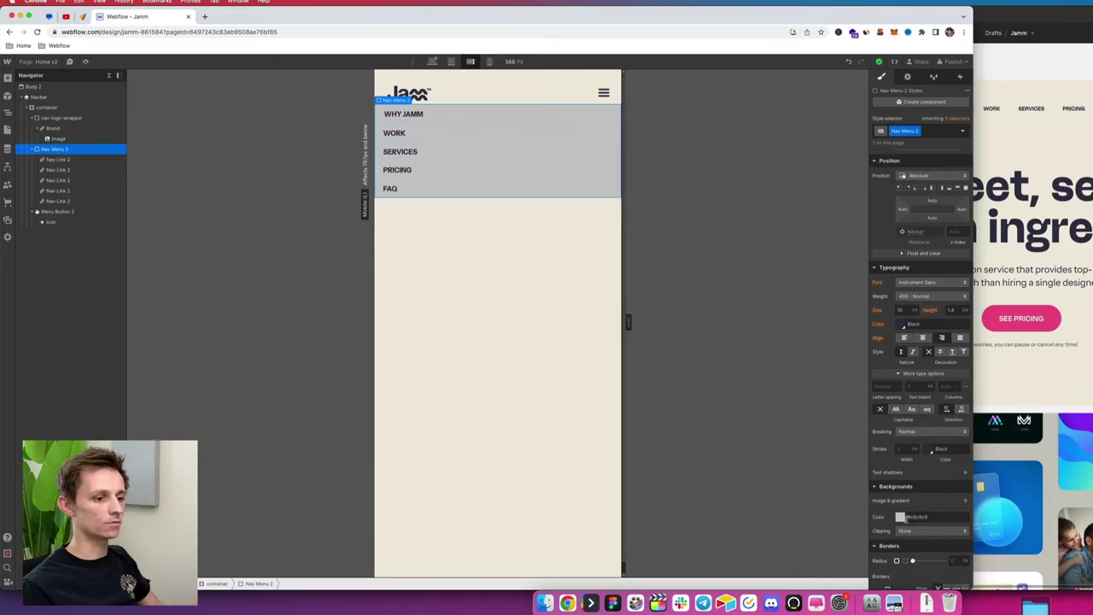
click(901, 516)
drag(916, 405, 872, 379)
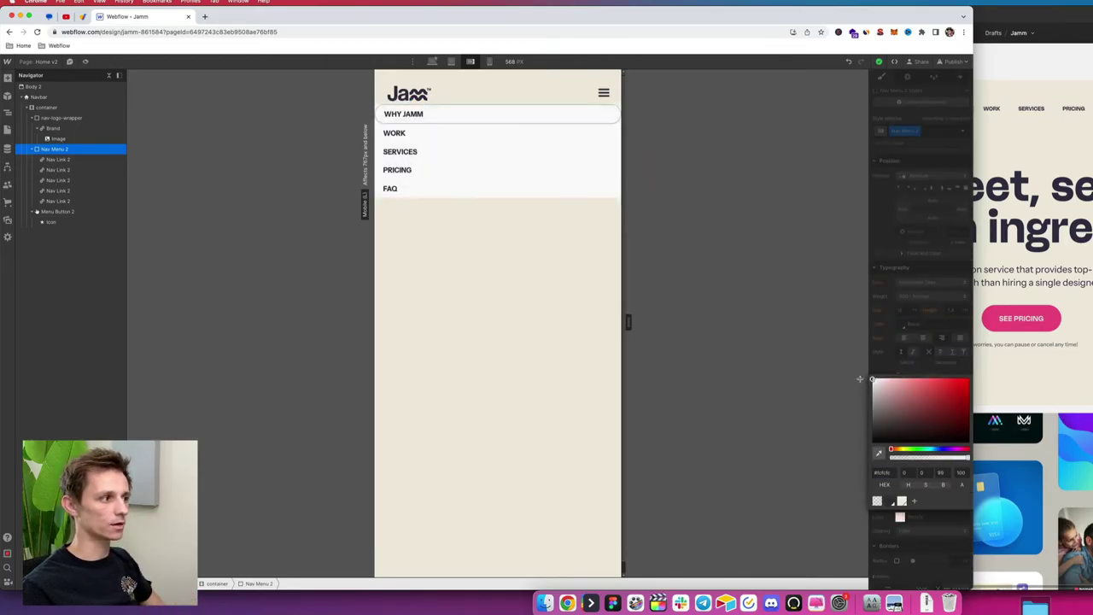
click(900, 501)
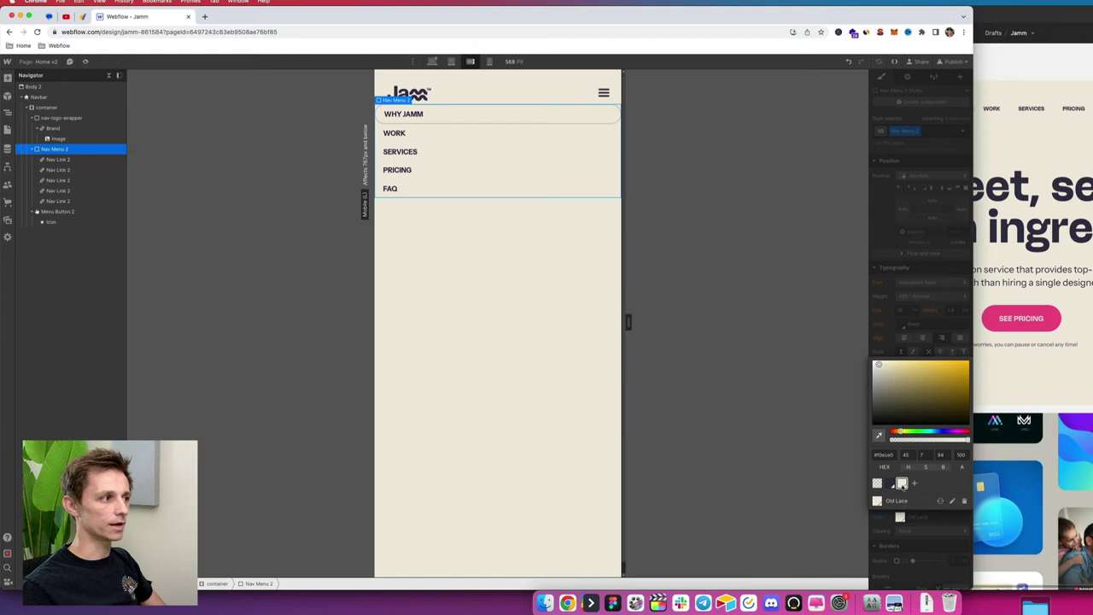
click(916, 308)
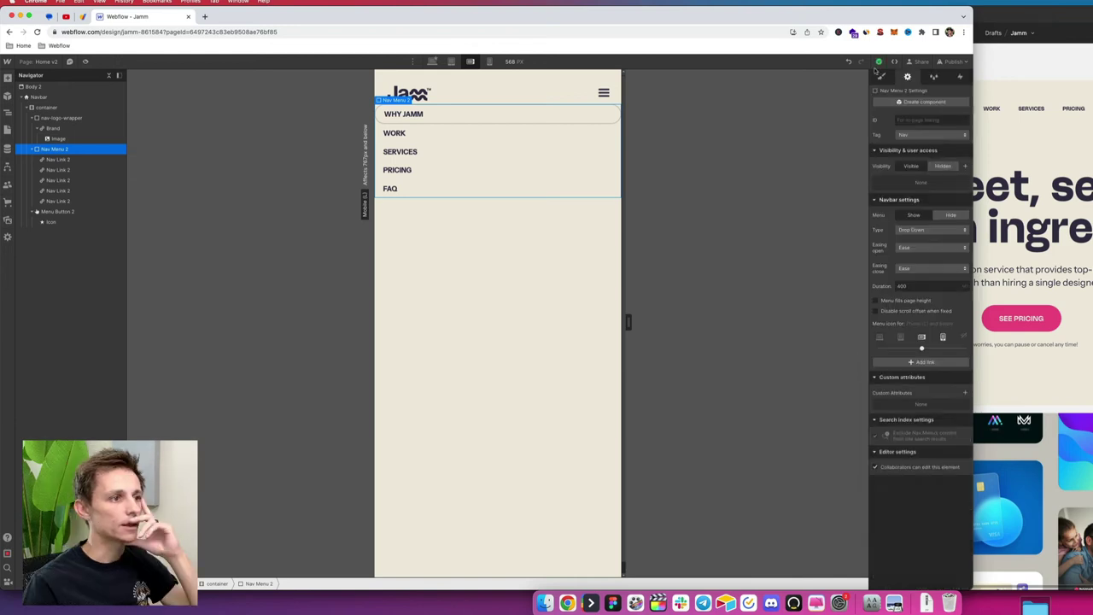
Step: Remove the rounded border from the WHY JAMM nav link in the landscape phone layout
click(499, 175)
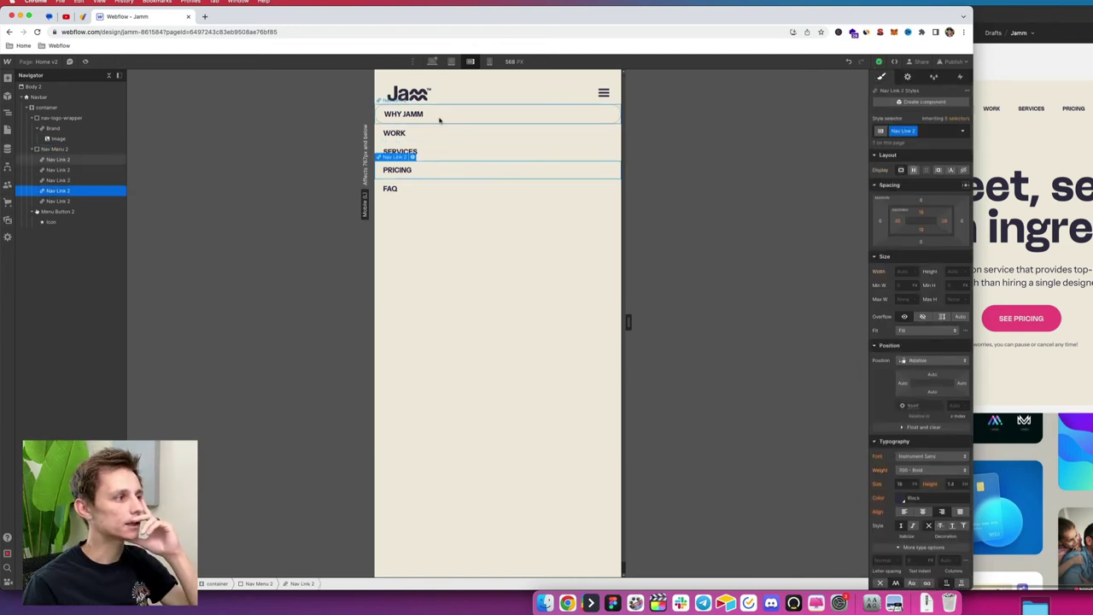
click(443, 113)
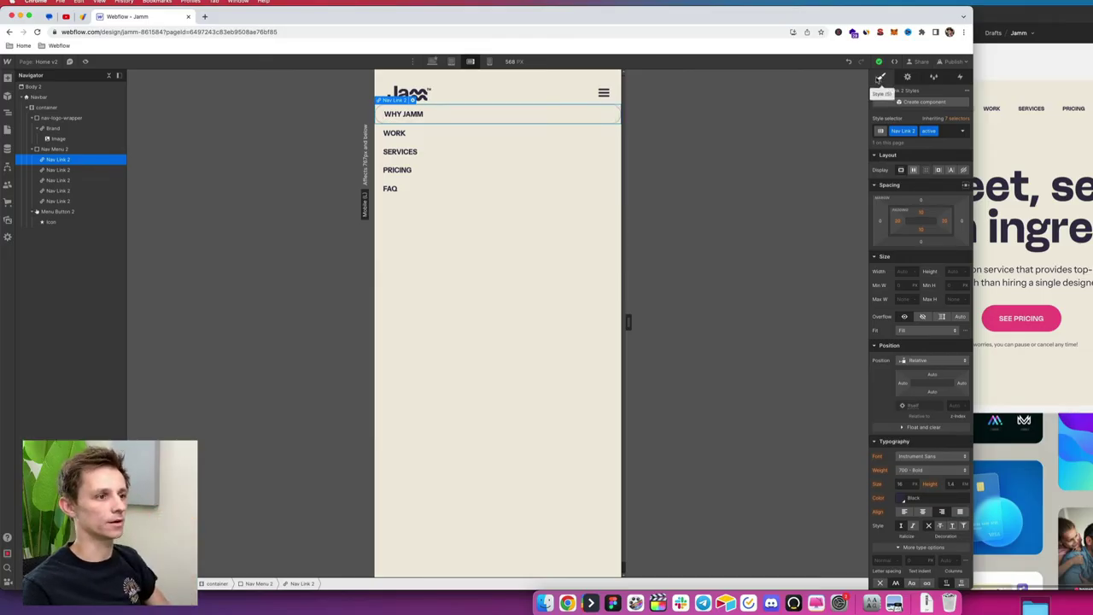
click(907, 77)
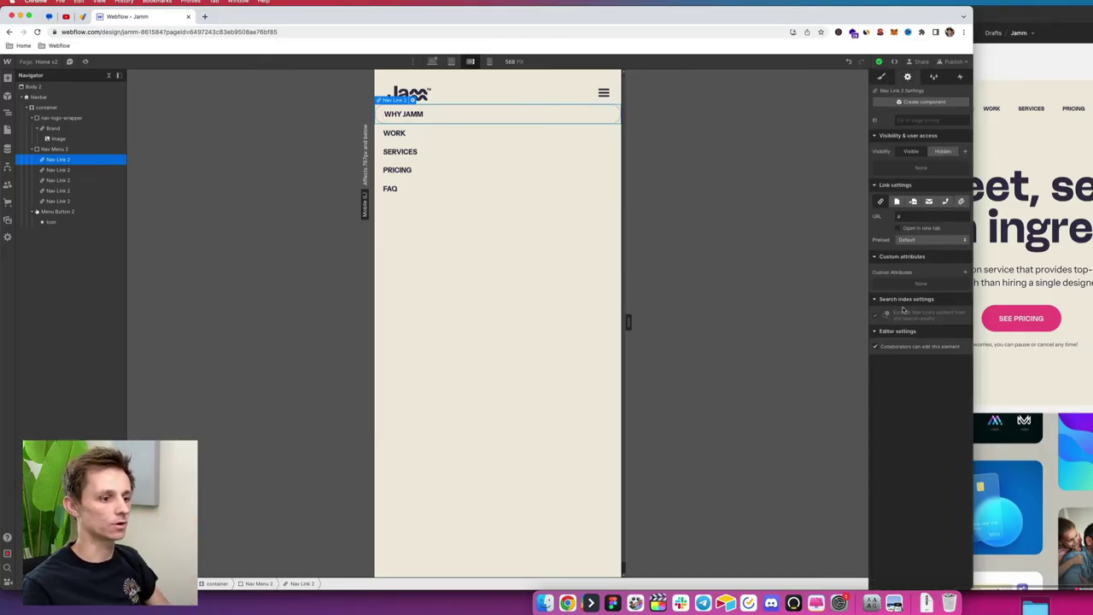
click(886, 77)
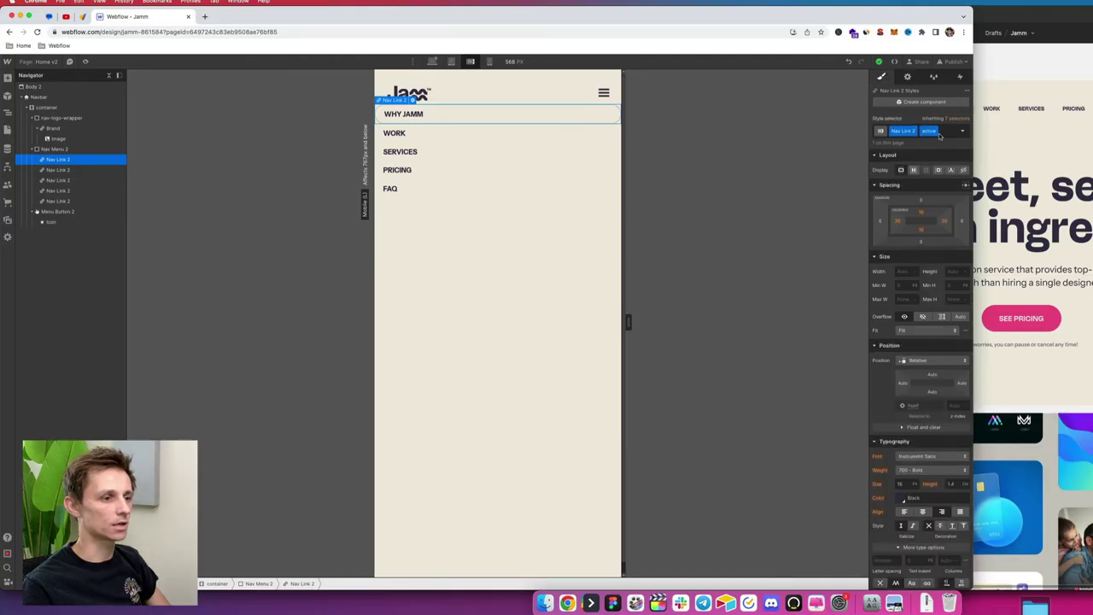
scroll(926, 255, down, 5)
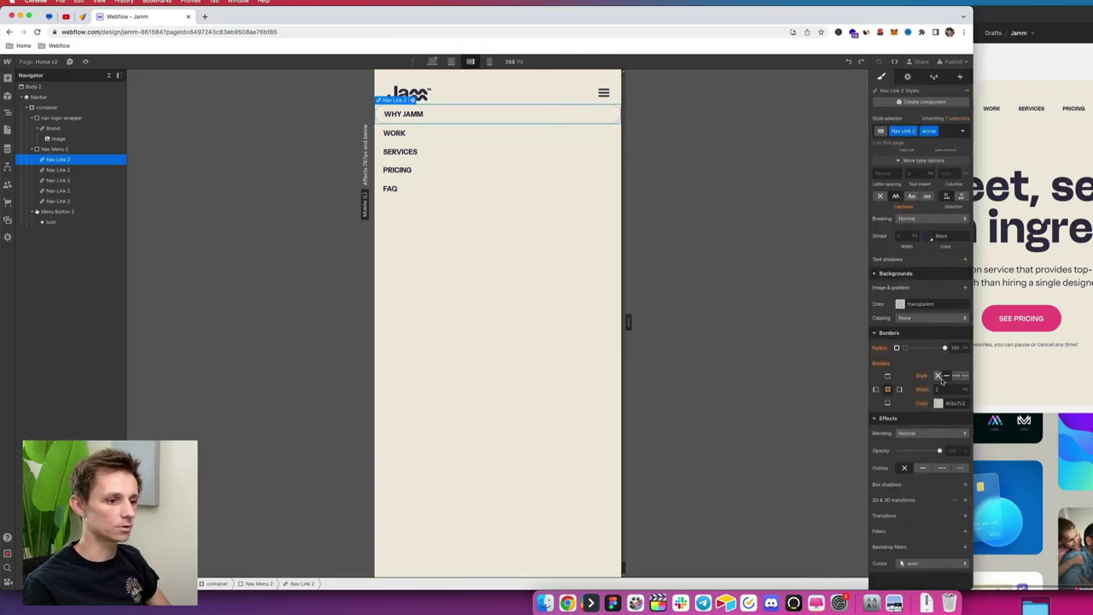
click(464, 286)
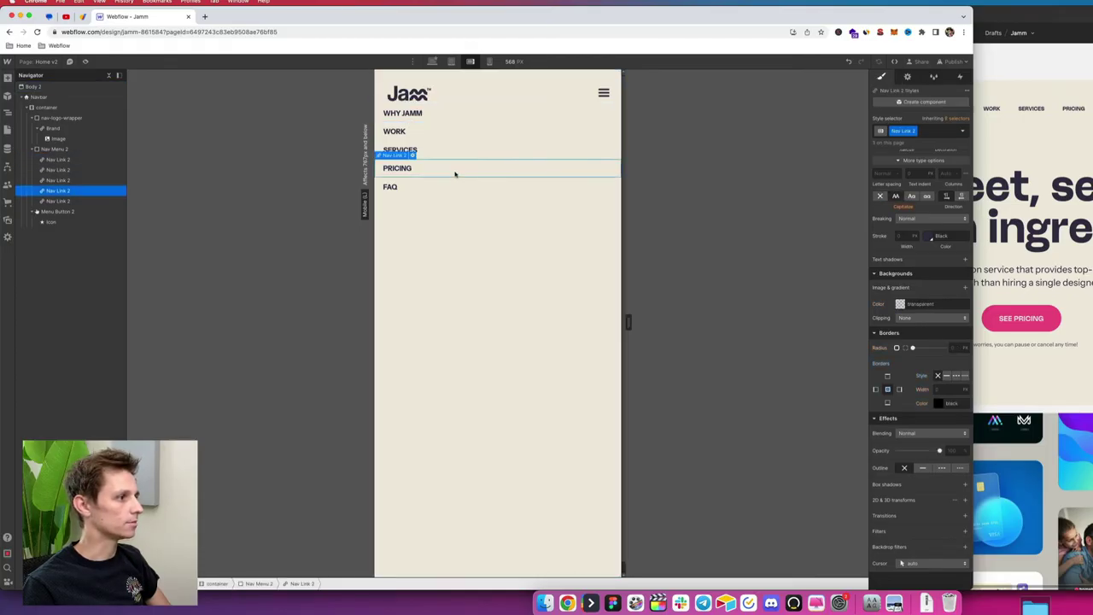
Step: Set the top margin of Nav Menu 2 to 20 px
click(487, 136)
scroll(929, 215, up, 5)
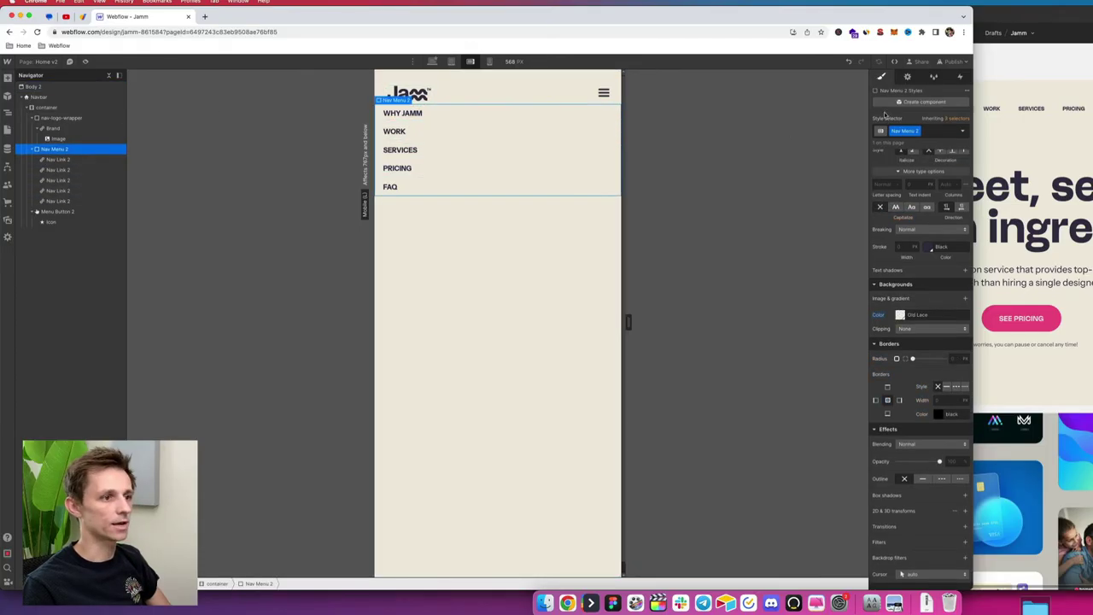
drag(922, 201, 742, 158)
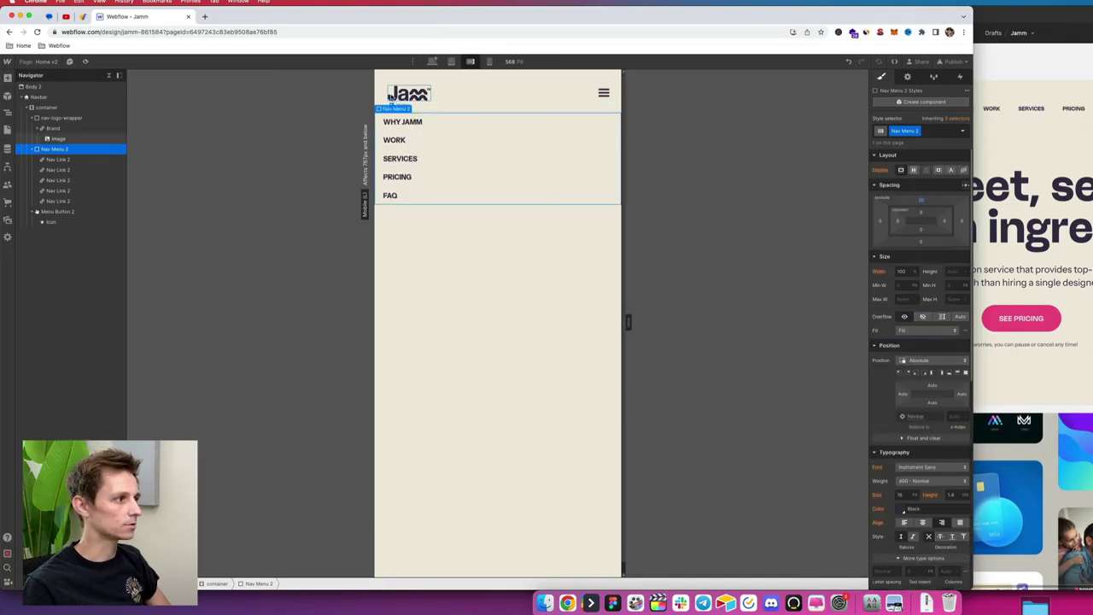
Step: Set the left padding of the Brand logo link to 0 at the landscape phone size
click(389, 98)
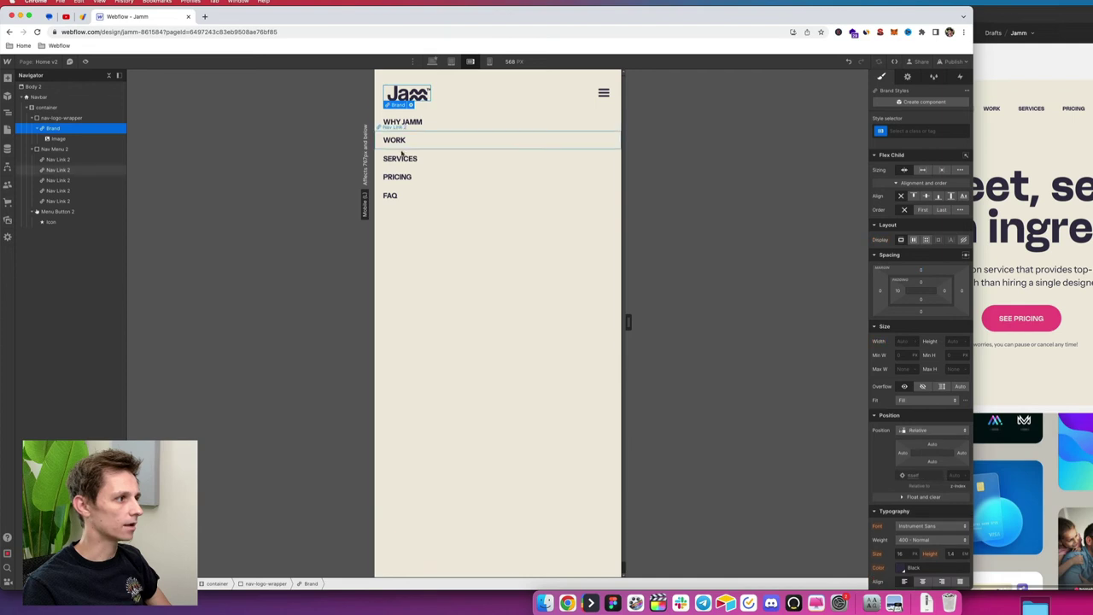
click(450, 62)
click(469, 62)
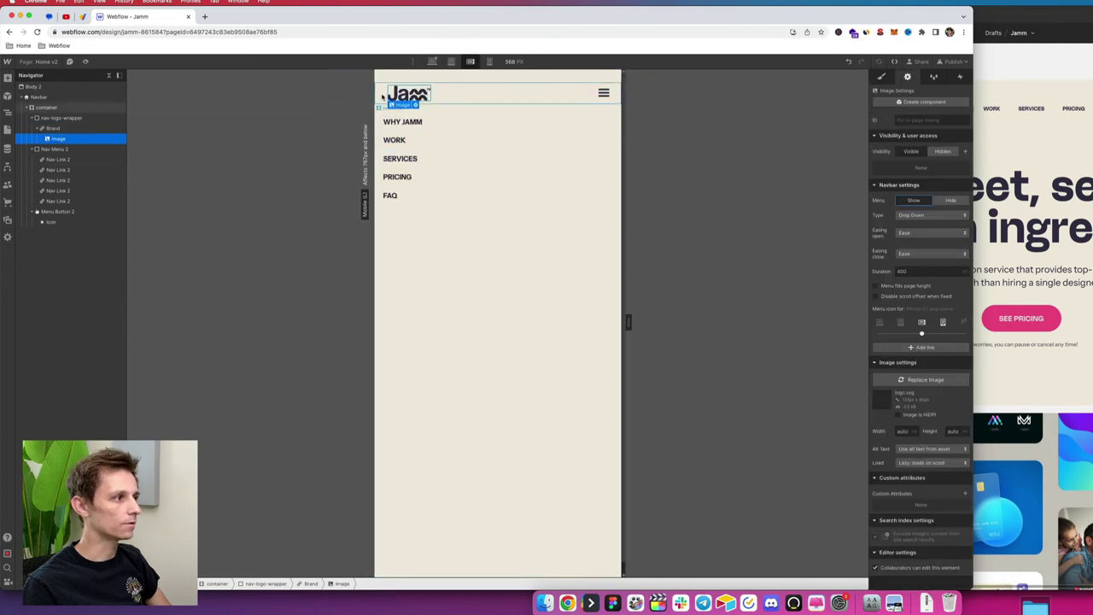
click(387, 95)
click(53, 127)
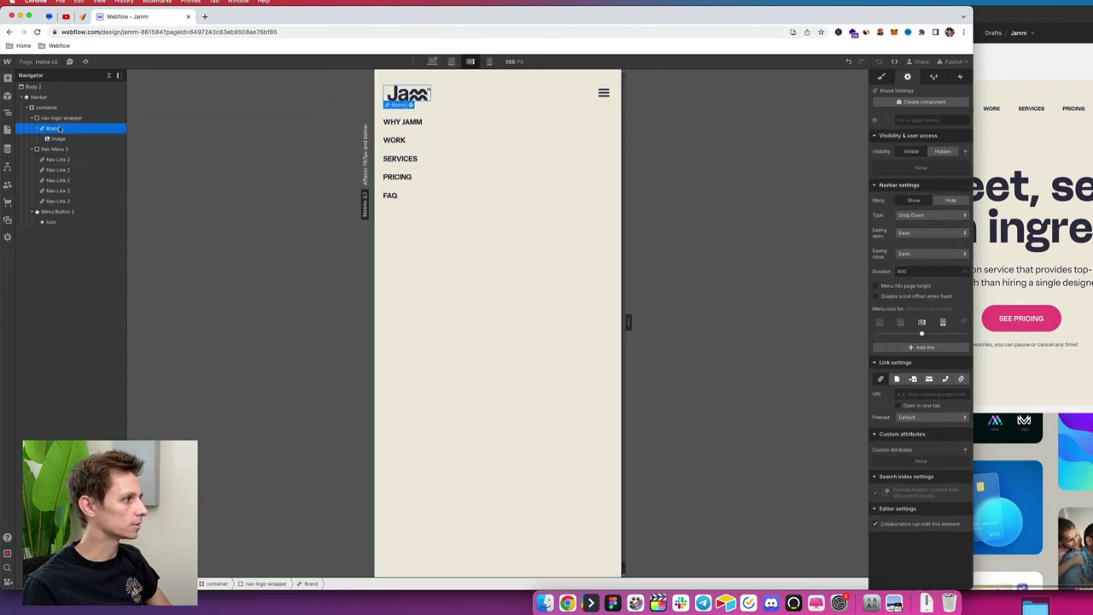
key(s)
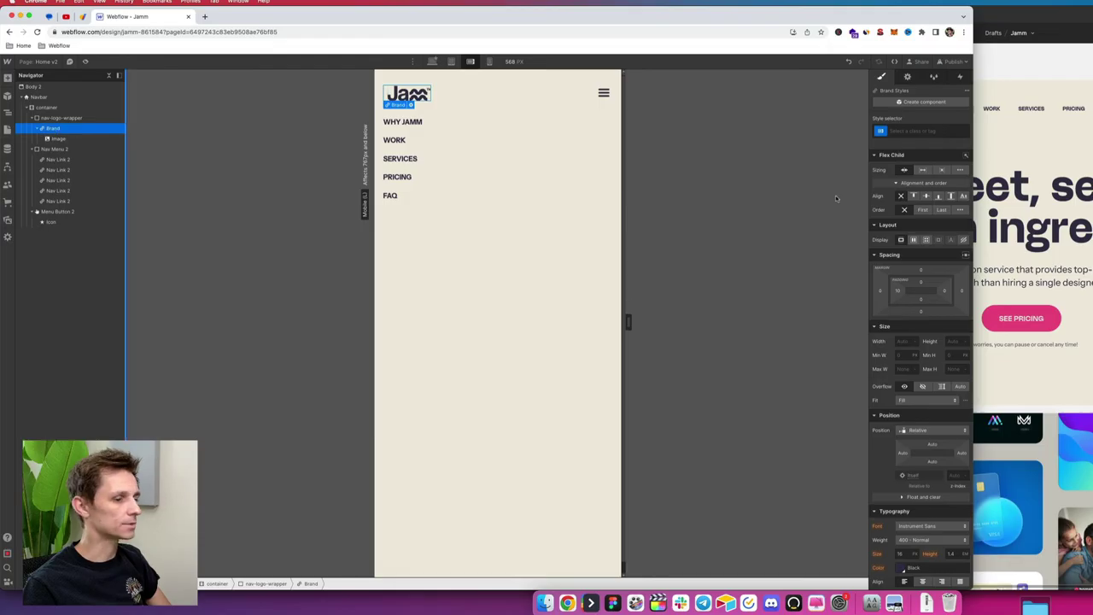
click(896, 290)
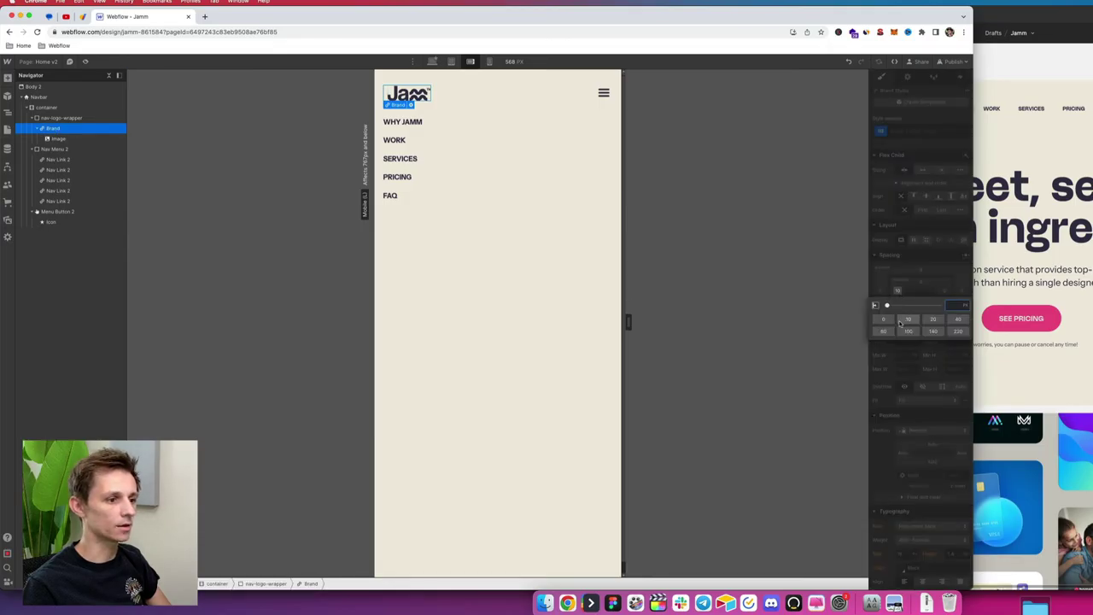
click(449, 325)
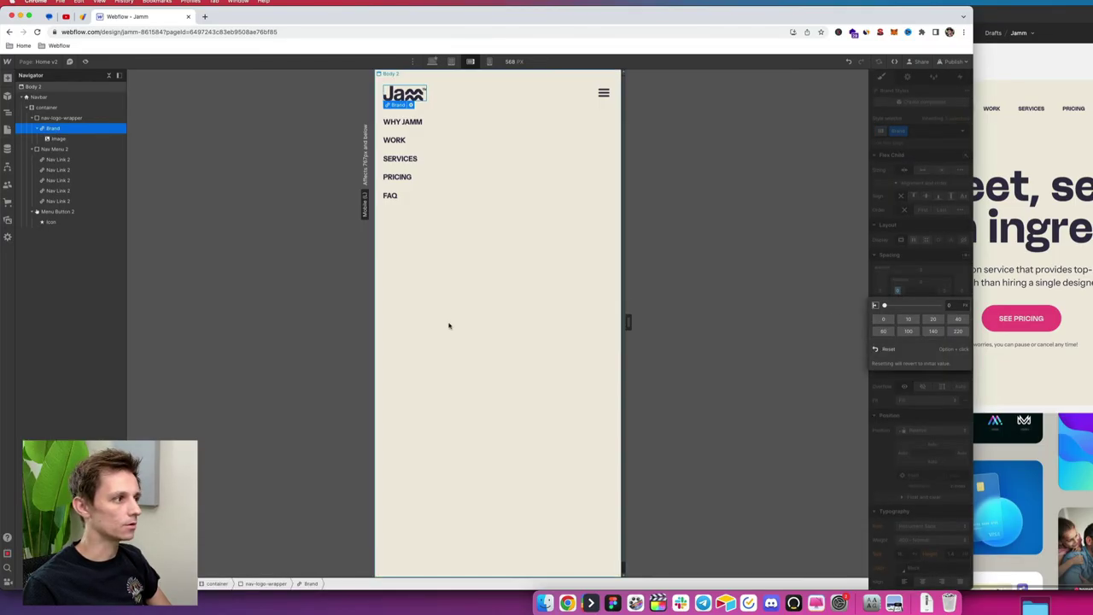
Step: Center-align the Nav Link 2 text and set its font size to 24 px
click(467, 183)
click(64, 151)
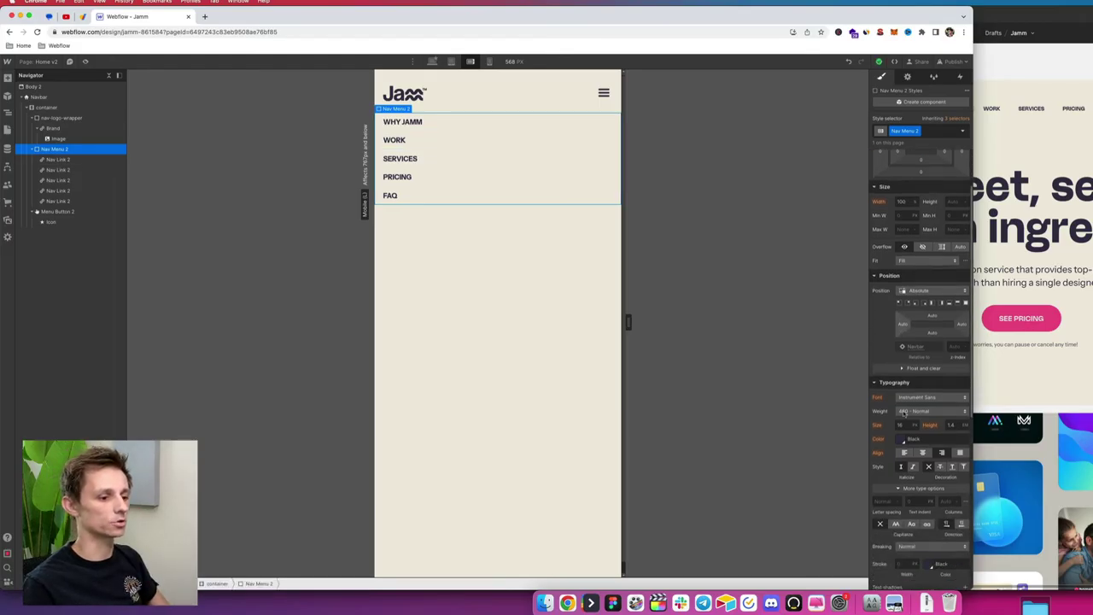
click(401, 122)
click(426, 145)
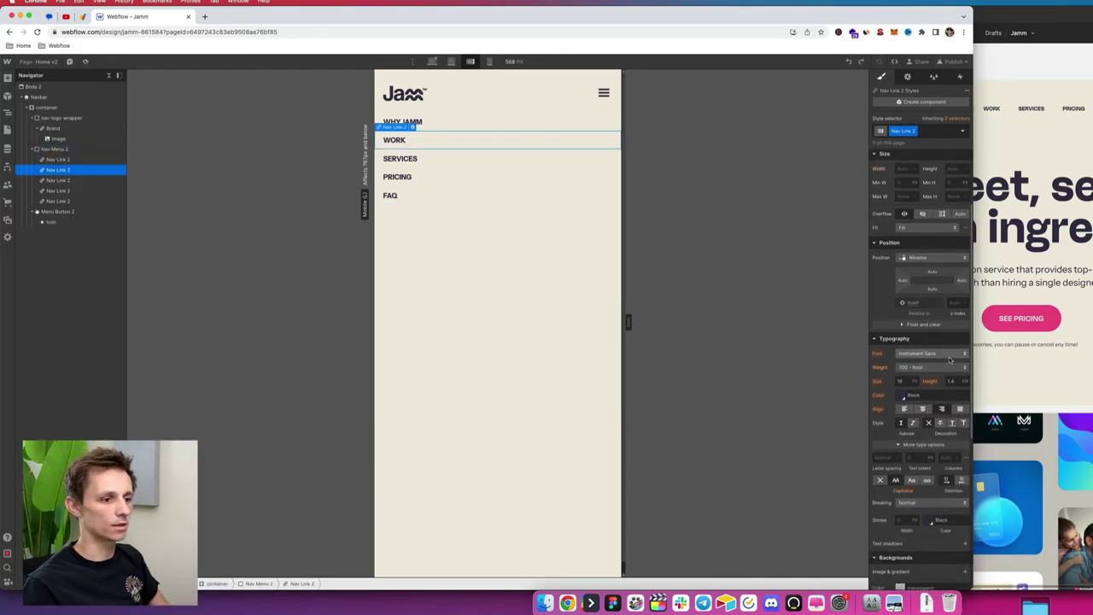
click(922, 408)
click(560, 123)
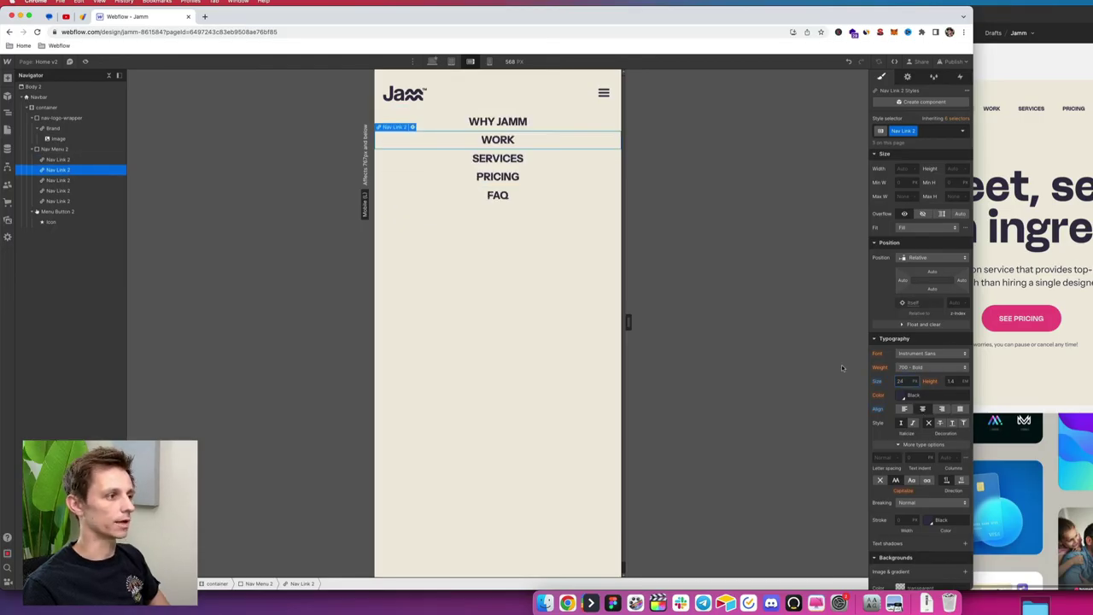
Step: Set the top and bottom padding of Nav Link 2 to 25 px
click(55, 149)
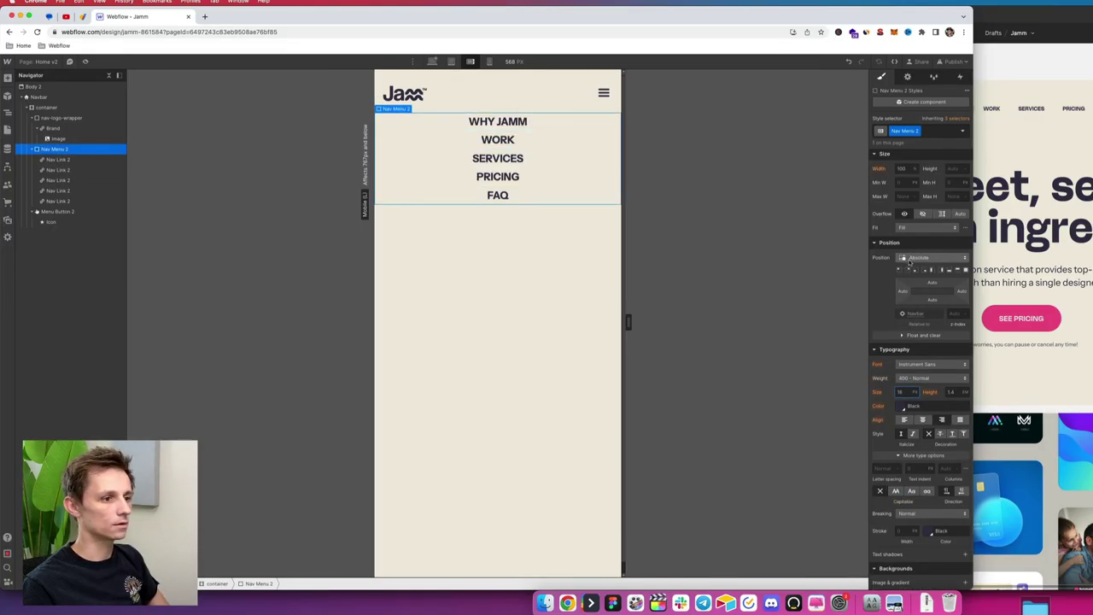
click(483, 122)
click(487, 139)
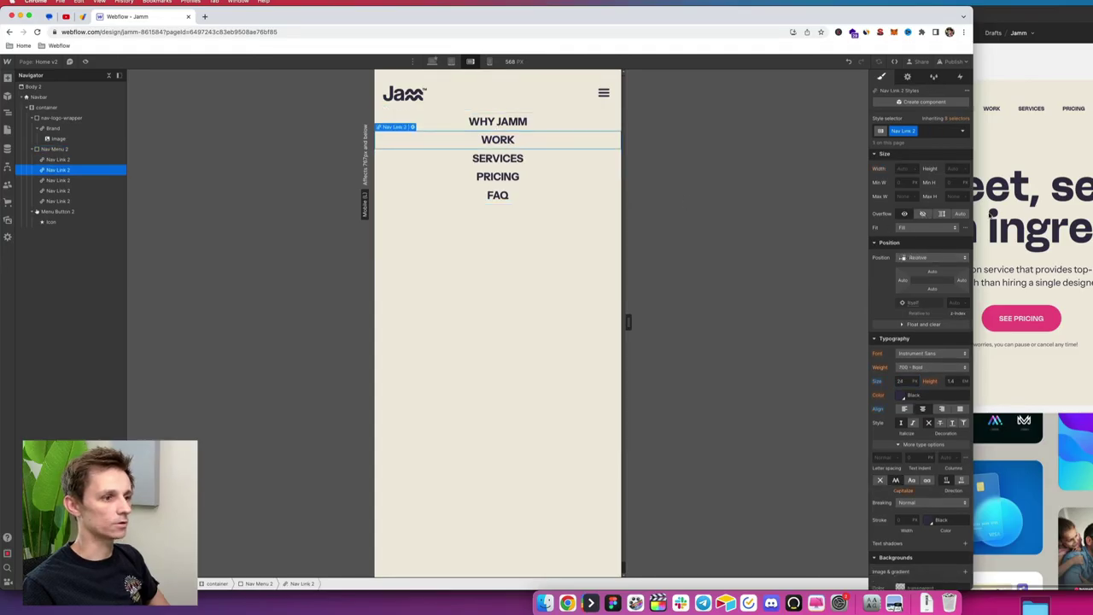
scroll(933, 262, up, 2)
drag(921, 218, 922, 220)
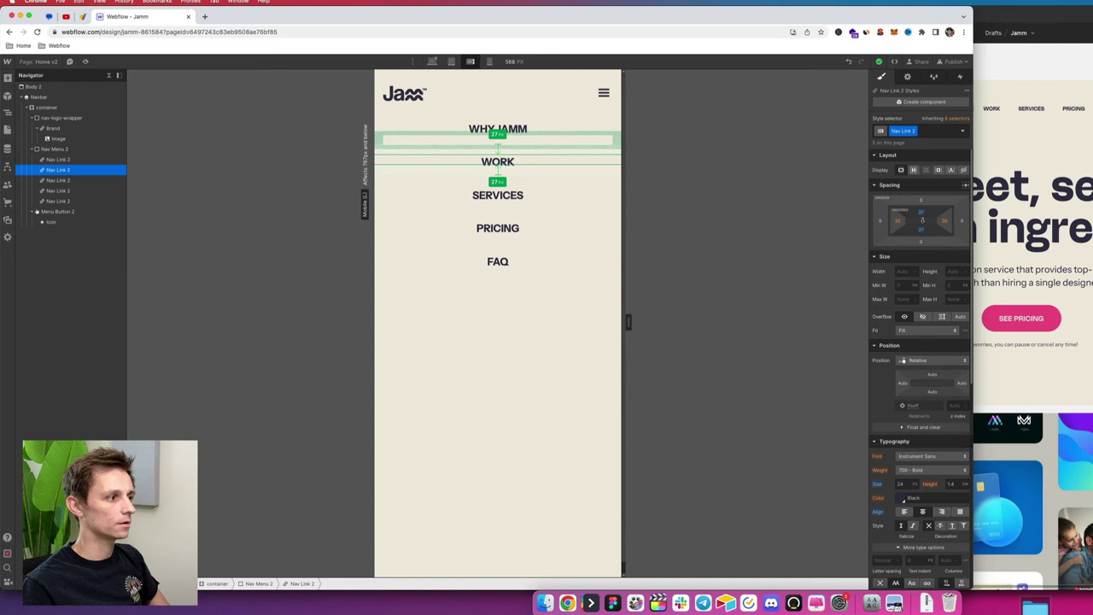
click(463, 325)
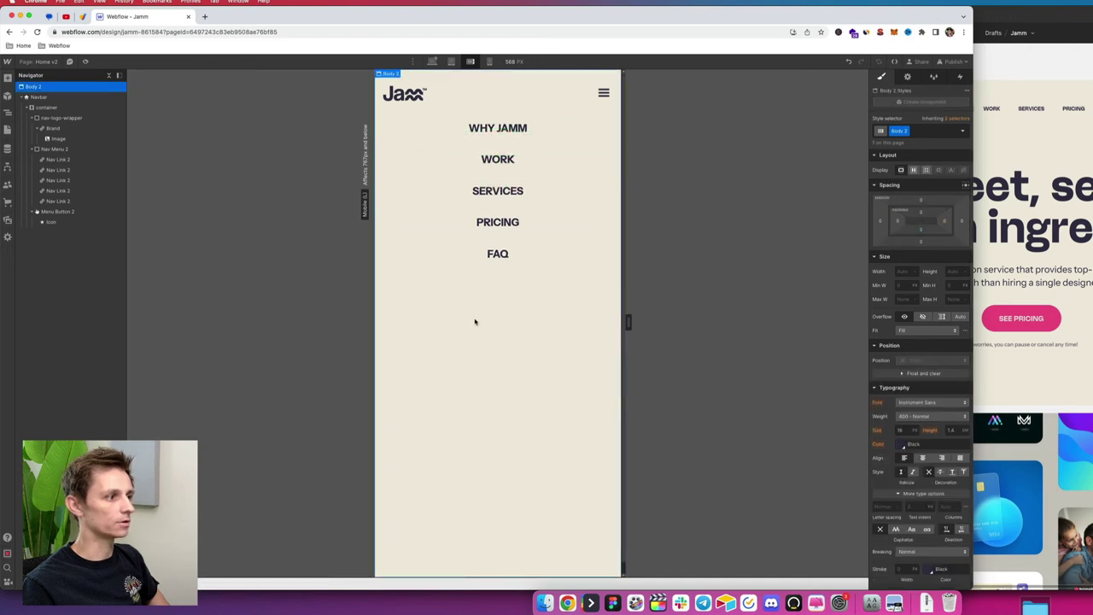
Step: Reduce the Nav Link 2 font size to 18 px in the portrait phone layout
key(4)
click(515, 139)
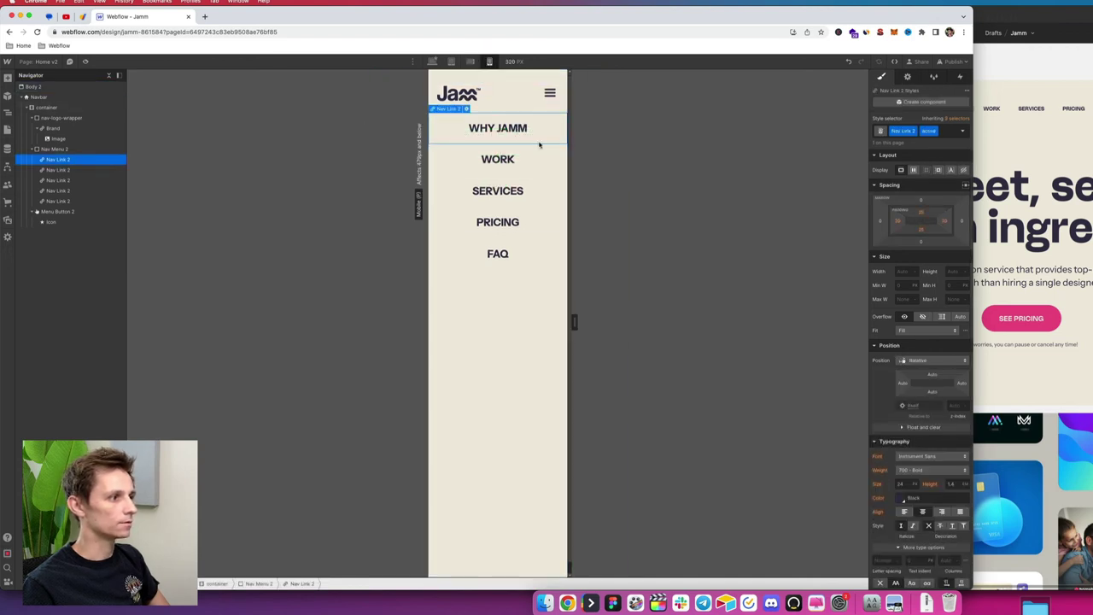
key(Down)
key(Down)
key(Down)
key(Down)
key(Down)
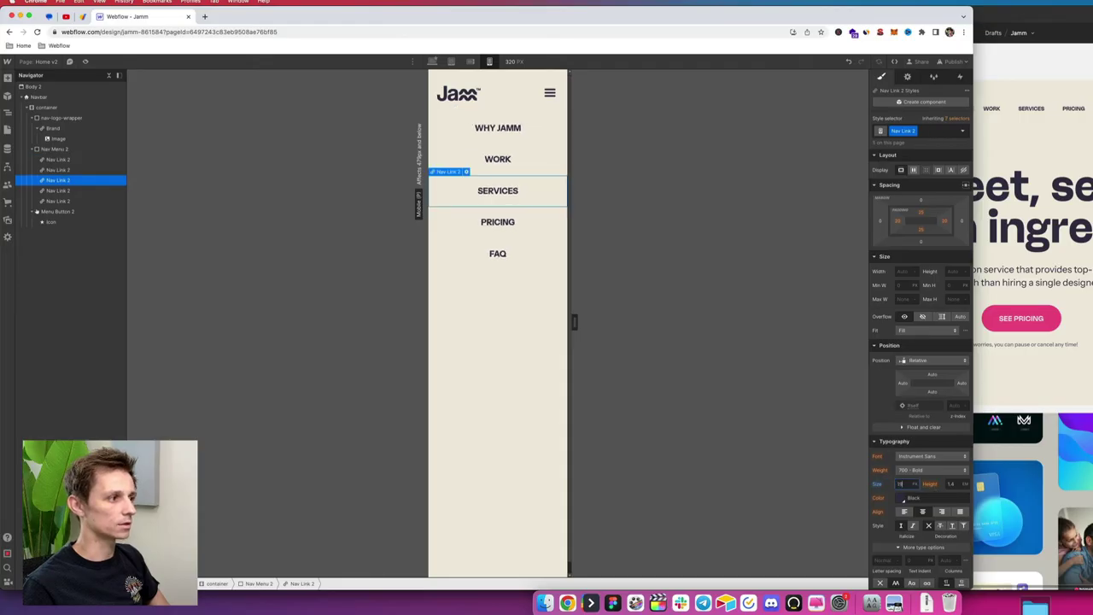
key(Down)
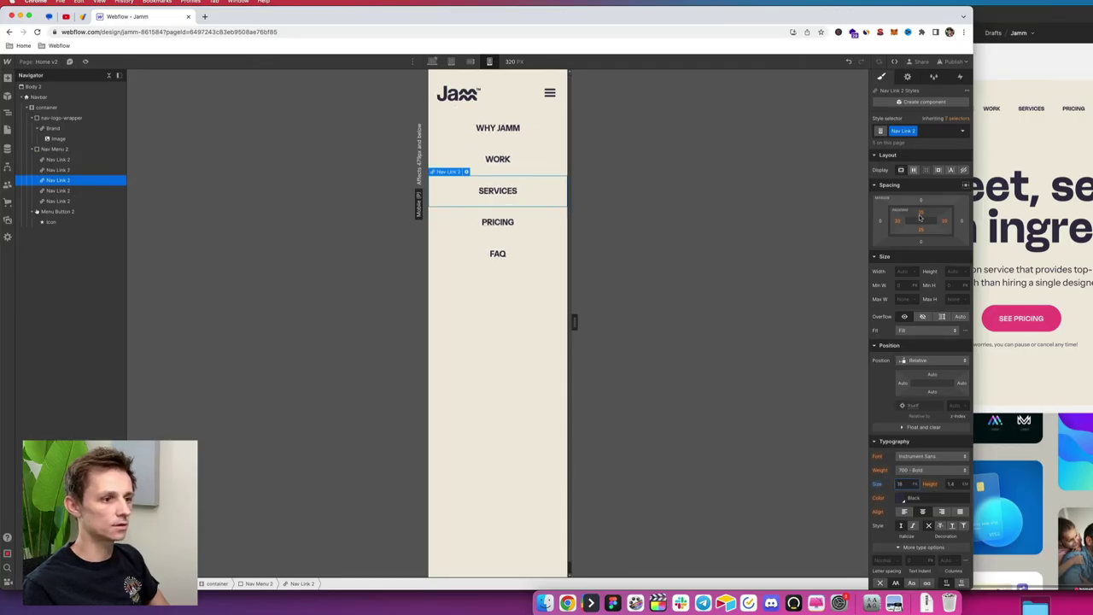
Step: Set the top margin of Nav Menu 2 to 40 px in the landscape phone layout
drag(921, 216, 922, 209)
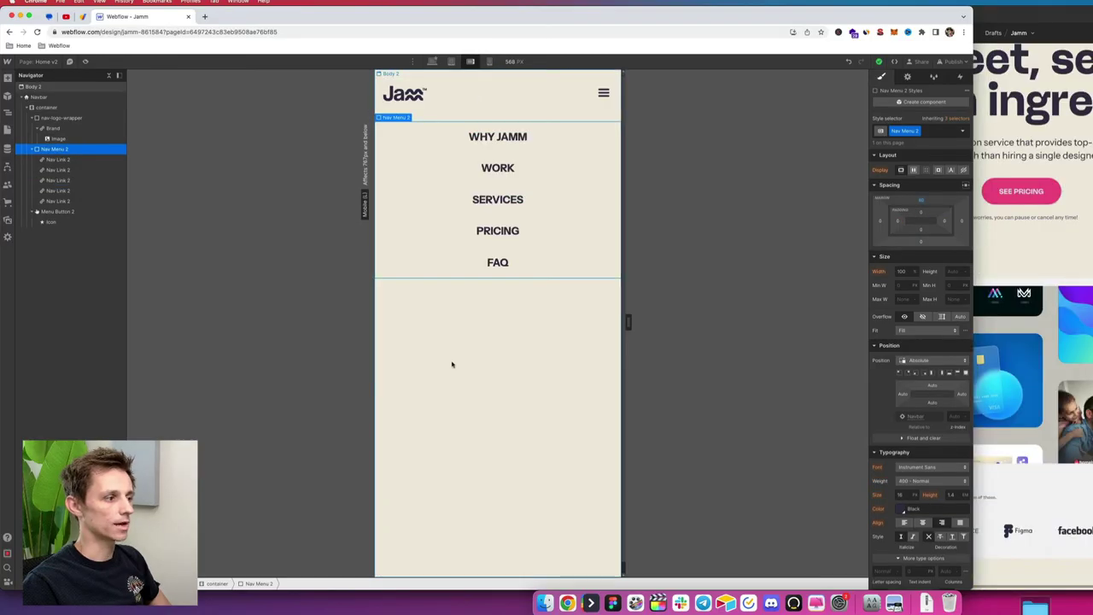
click(452, 364)
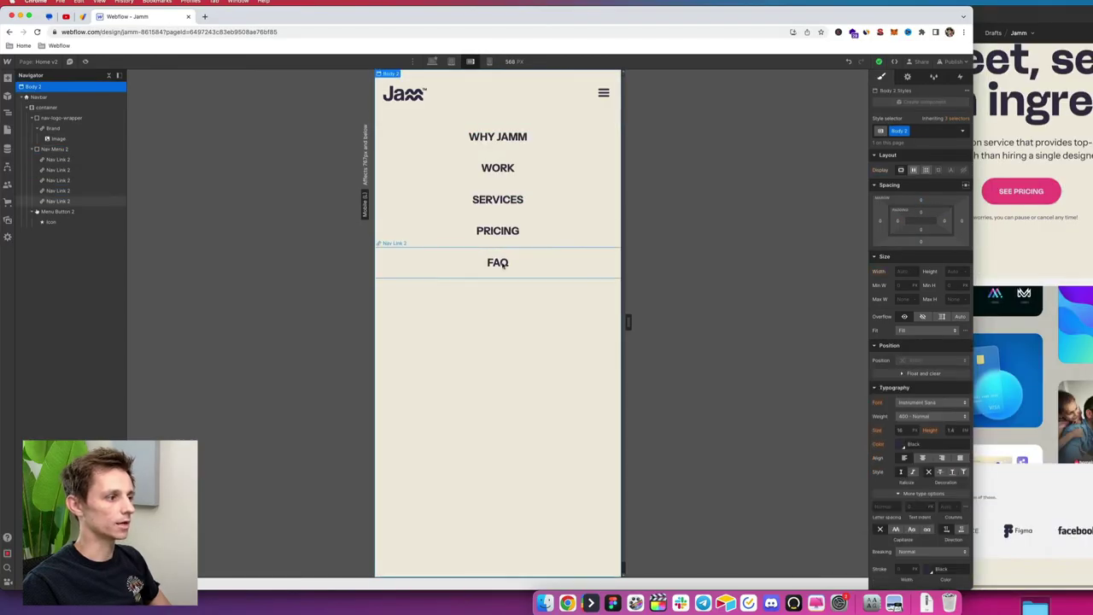
click(434, 239)
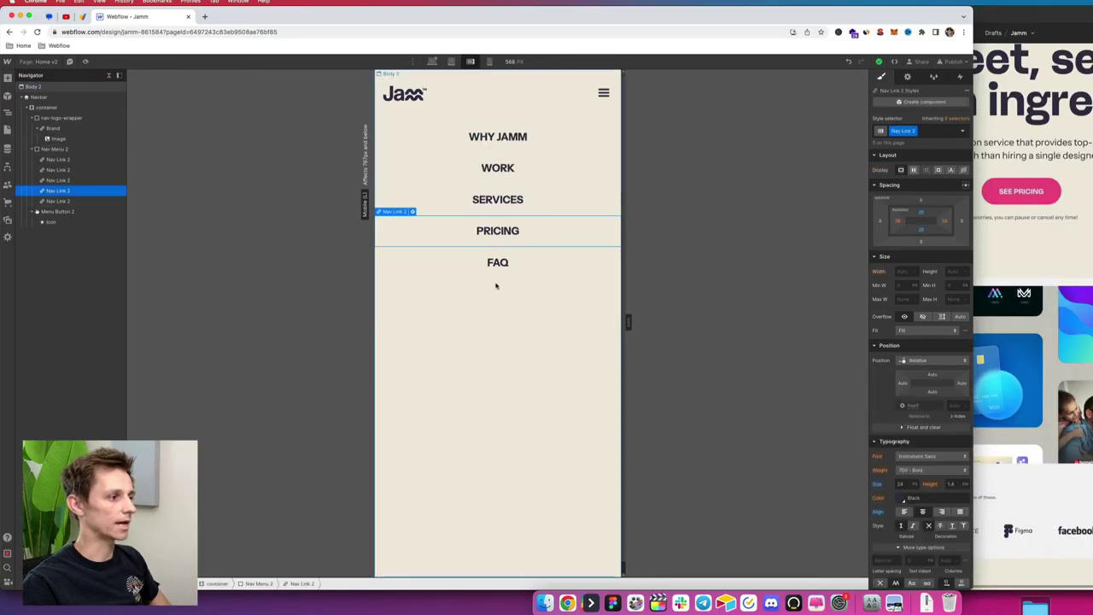
Step: Add an outside box shadow to Nav Menu 2 with distance 14 px, blur 10 px and size -11 px
click(46, 148)
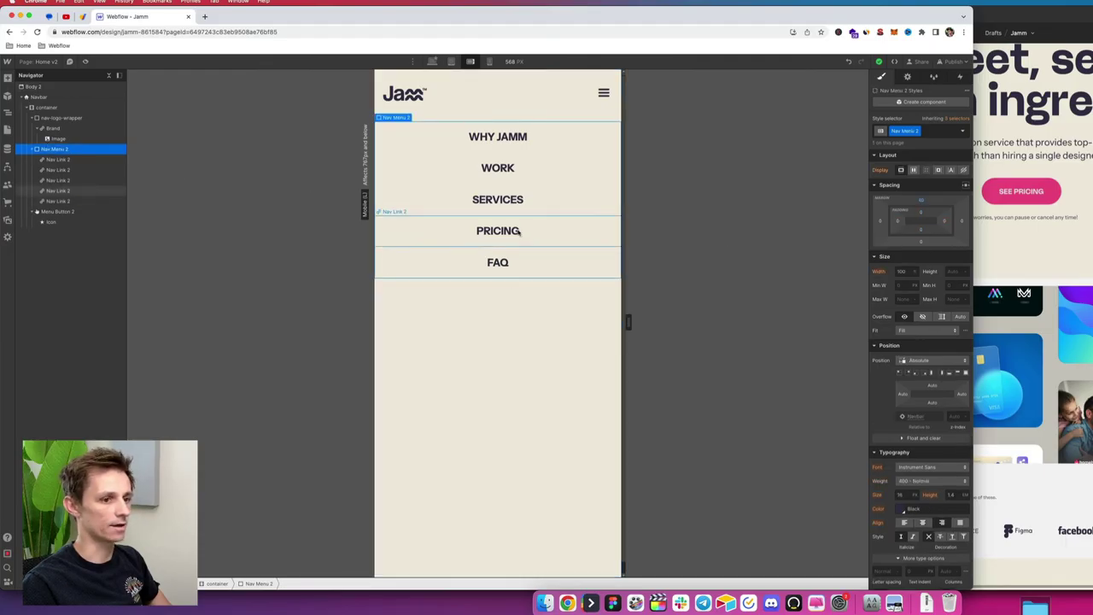
scroll(919, 388, down, 5)
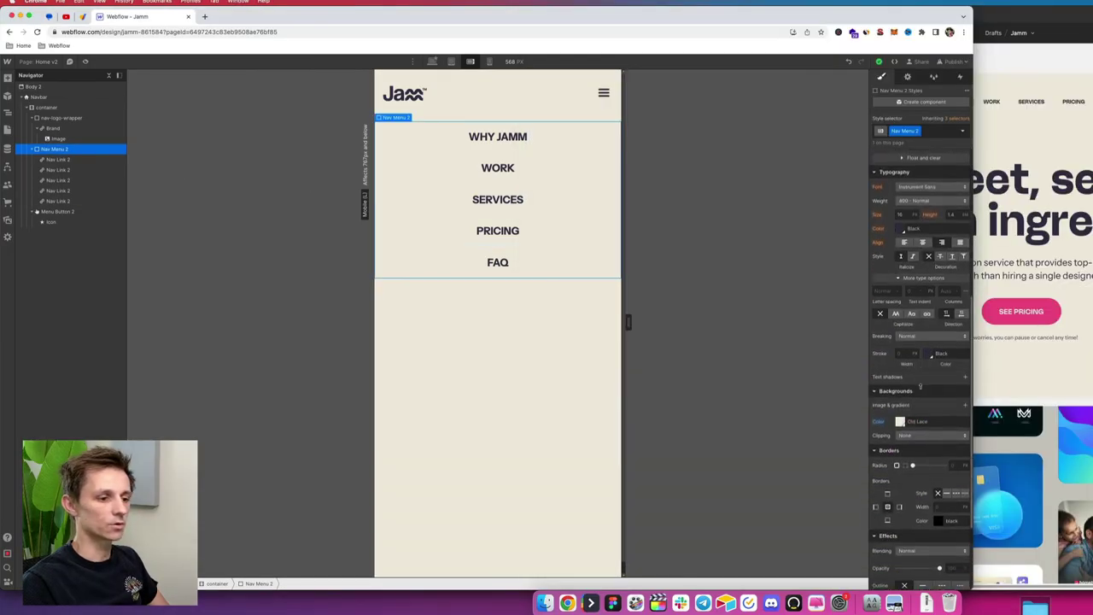
scroll(922, 386, down, 4)
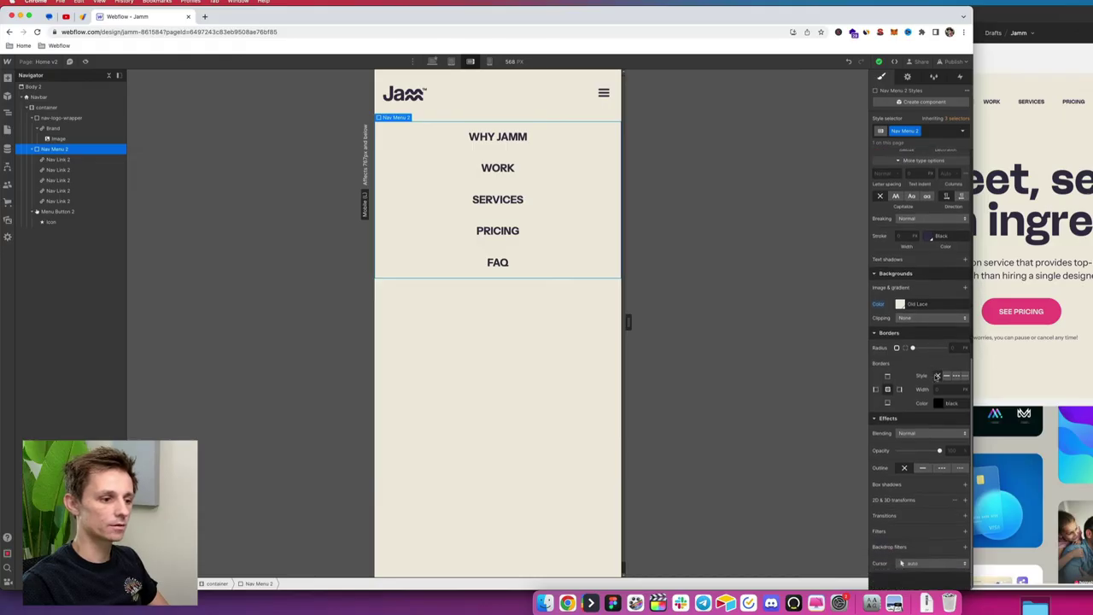
scroll(939, 392, up, 1)
click(965, 504)
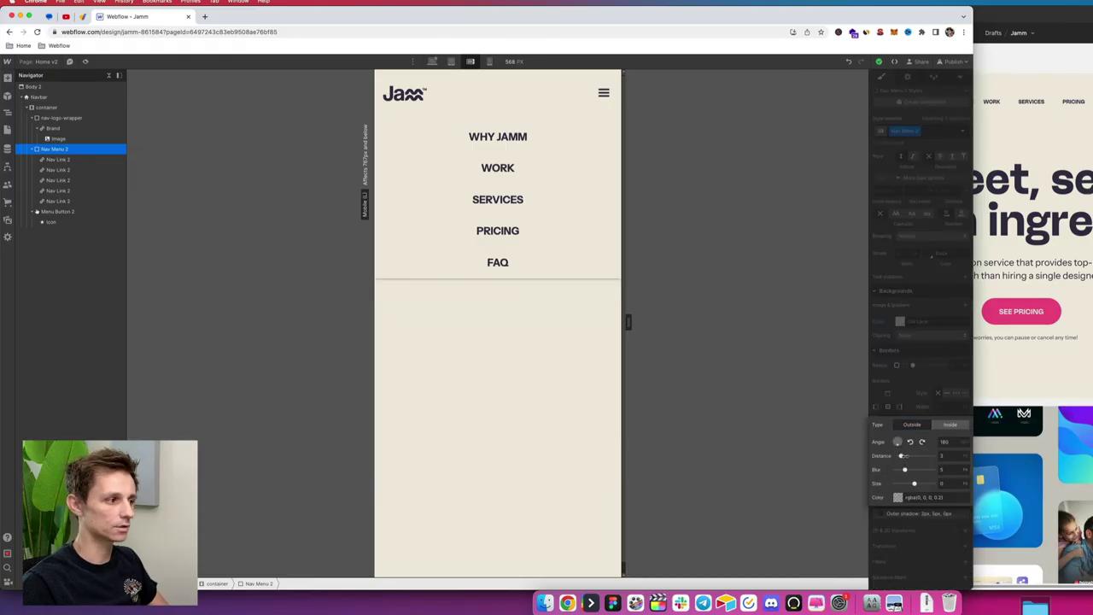
drag(907, 455, 899, 483)
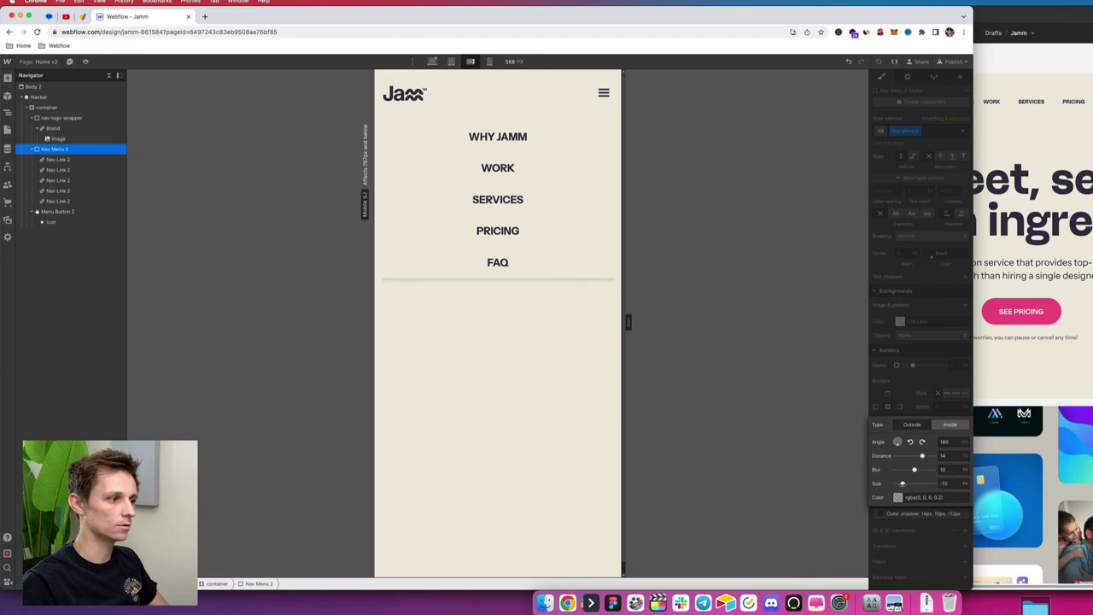
Step: Preview the mobile layout and toggle the dropdown menu closed and open with the hamburger icon
key(super+shift+p)
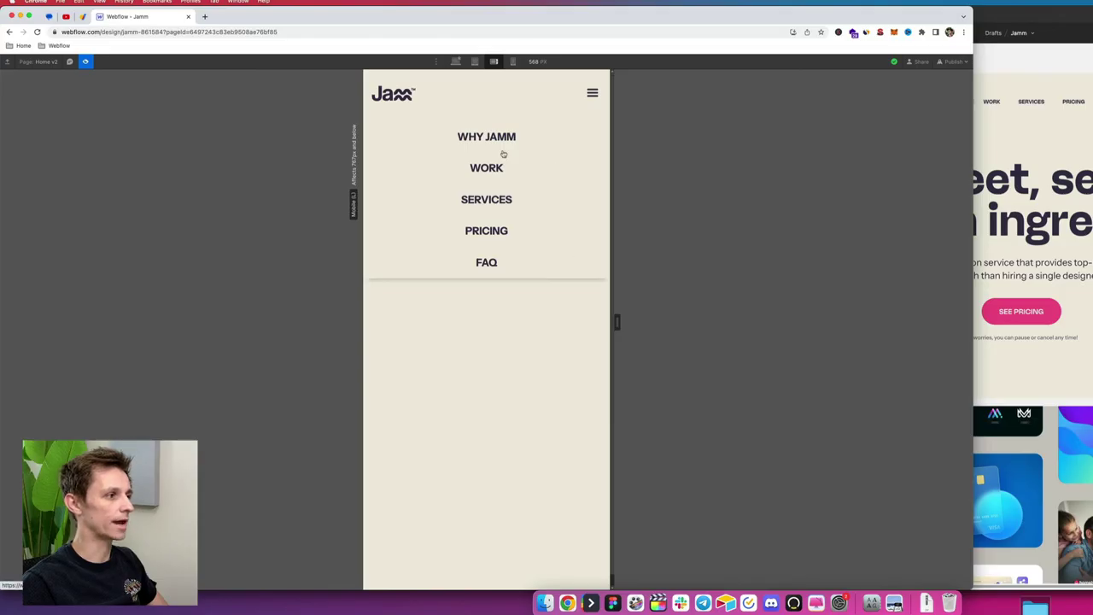
click(594, 93)
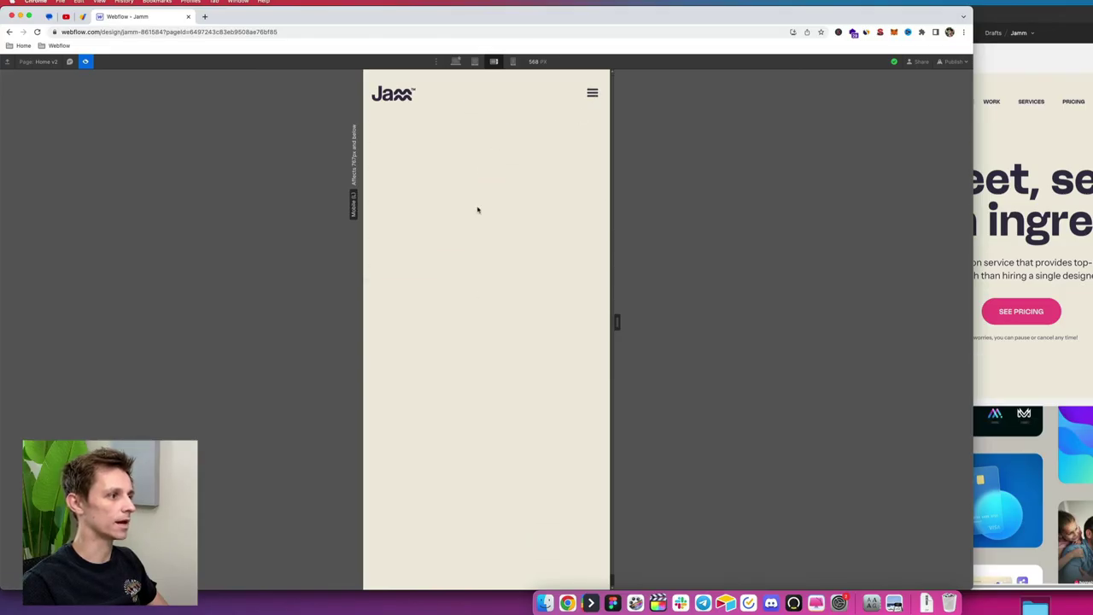
click(585, 93)
key(super+shift+p)
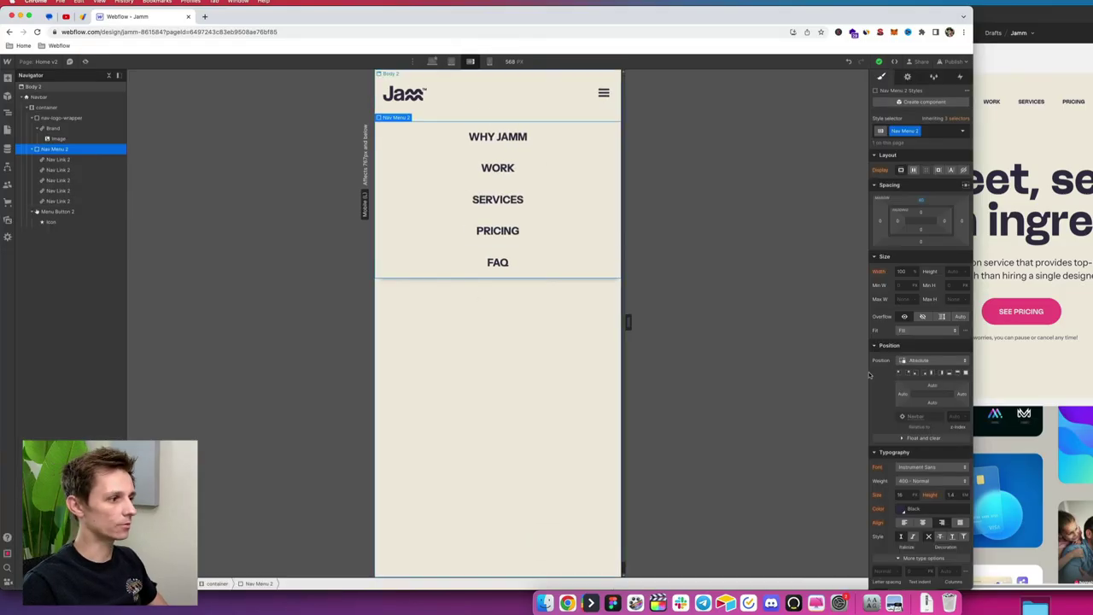
Step: Set the Nav Menu 2 box shadow color to the Black swatch at about 23% opacity
click(898, 453)
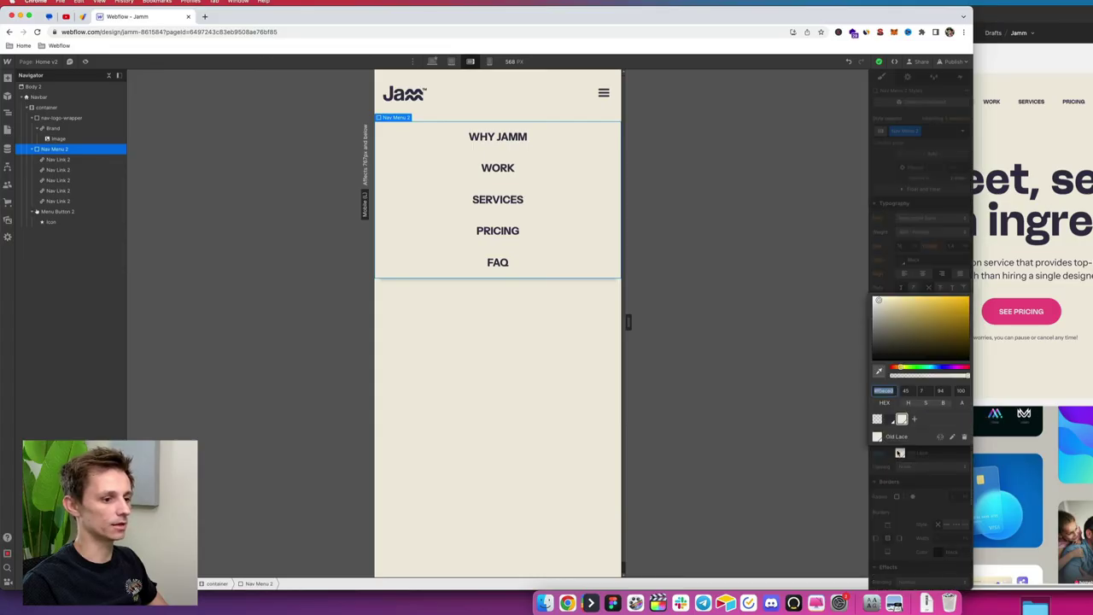
click(927, 208)
scroll(928, 346, down, 3)
click(923, 482)
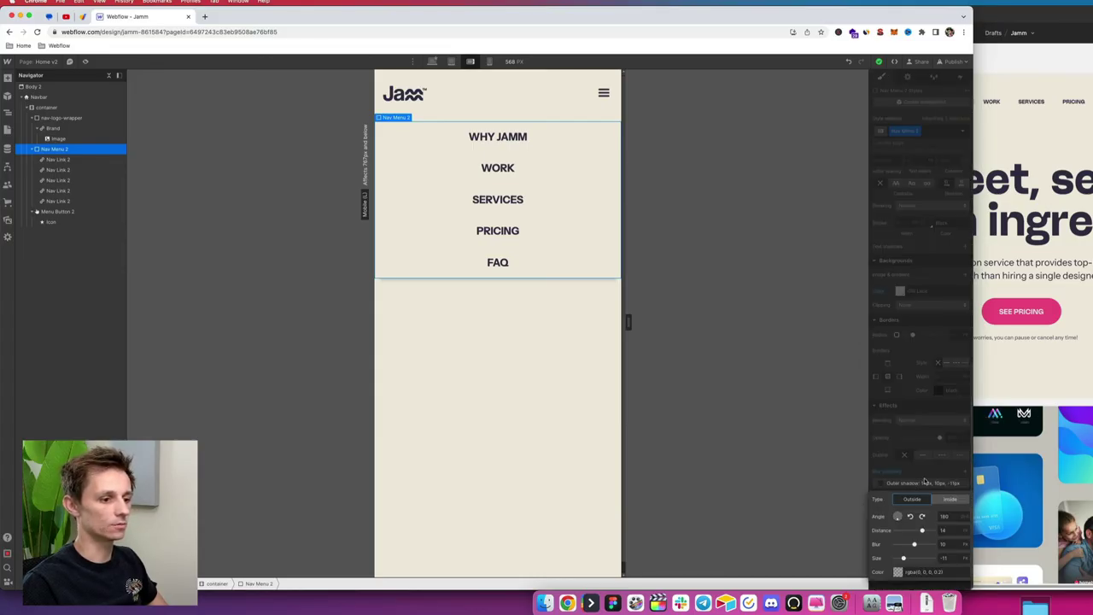
click(898, 572)
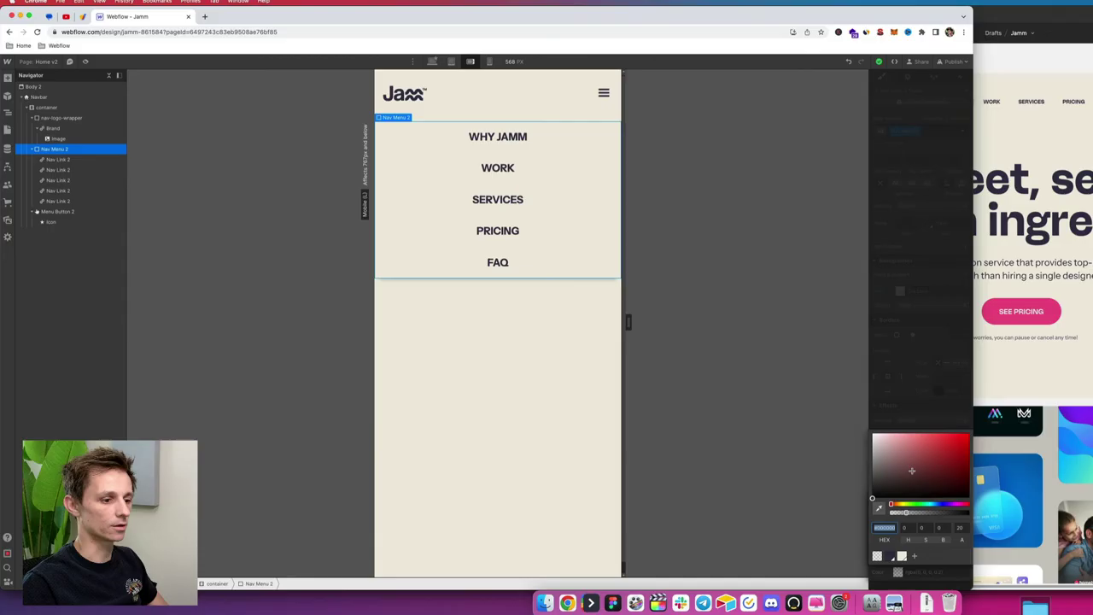
click(891, 555)
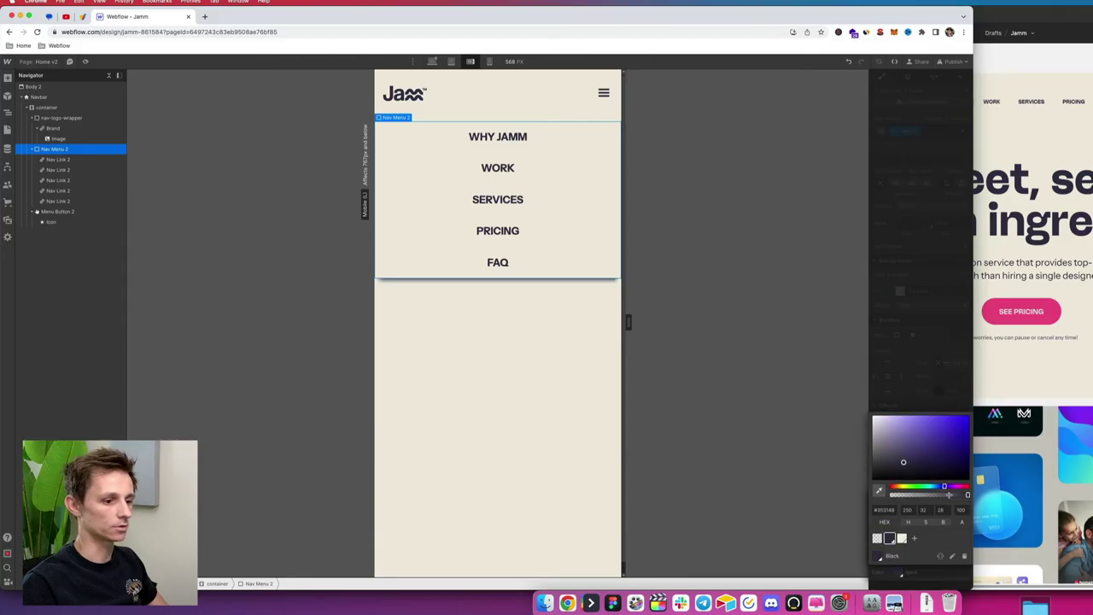
drag(949, 494, 906, 498)
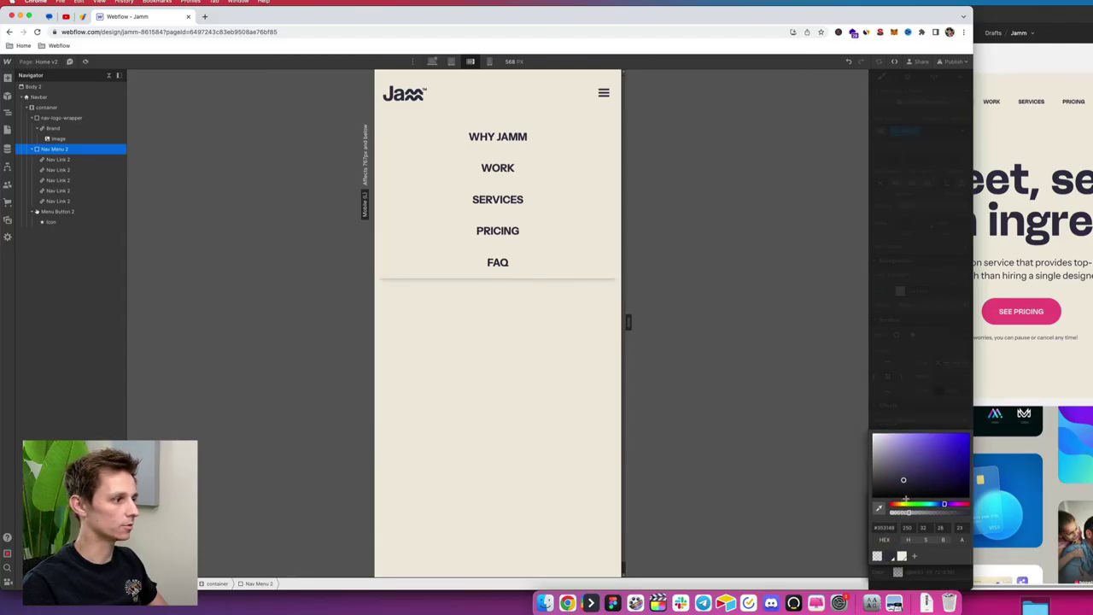
click(491, 72)
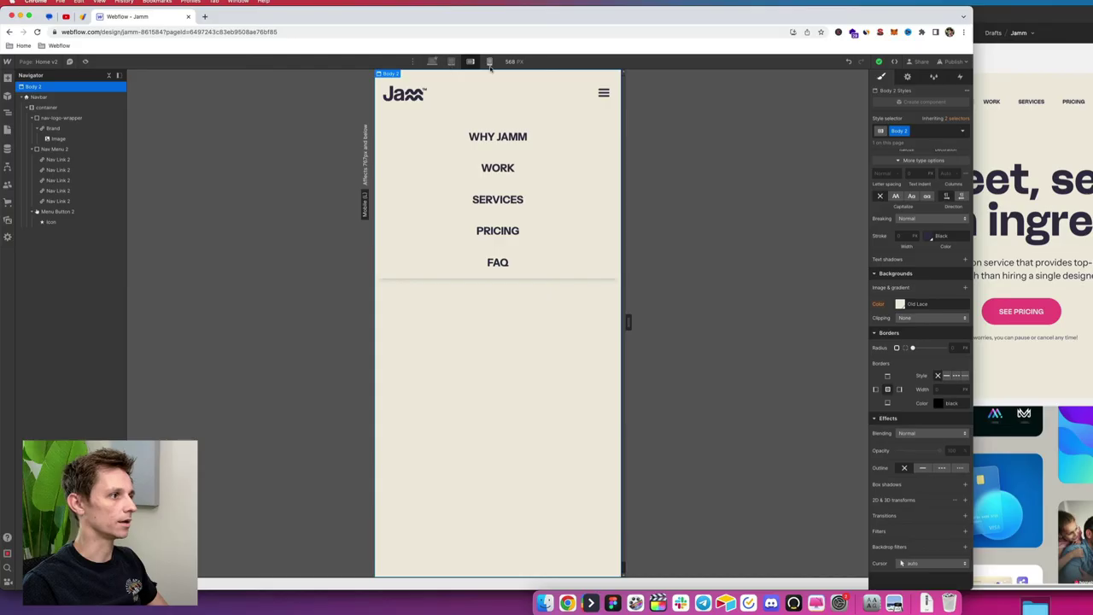
click(947, 61)
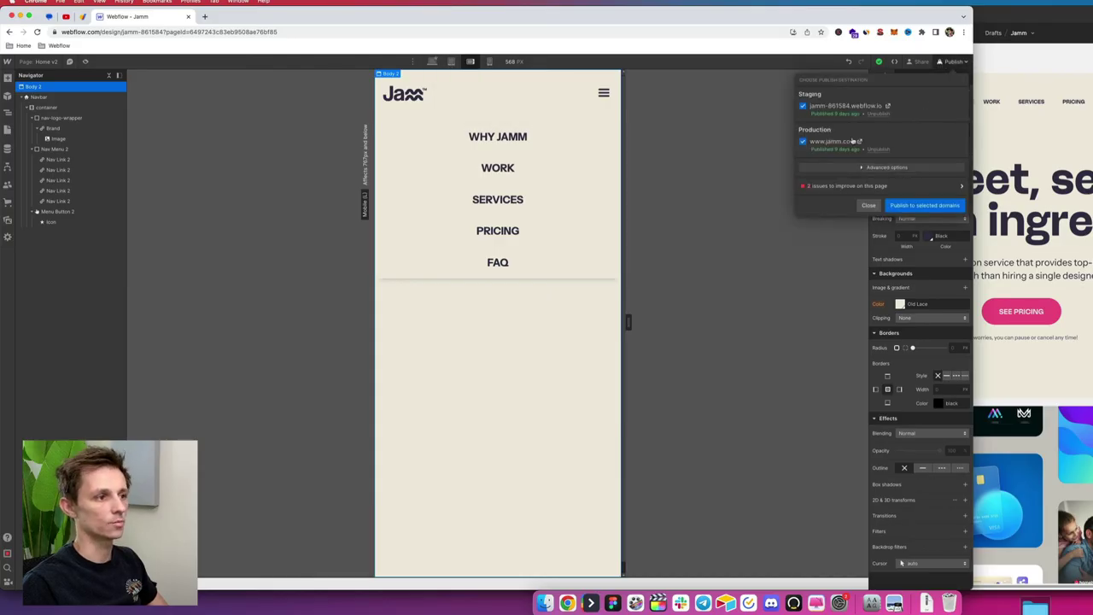
click(921, 206)
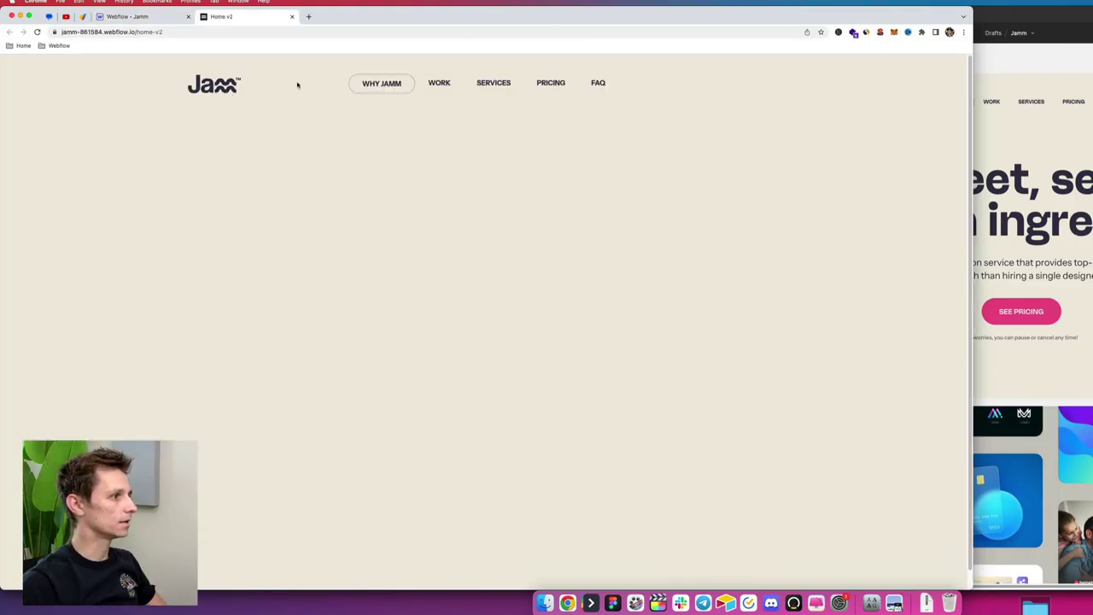
Step: Check the published navbar and its opened dropdown menu at tablet and phone widths using the developer tools
key(super+alt+i)
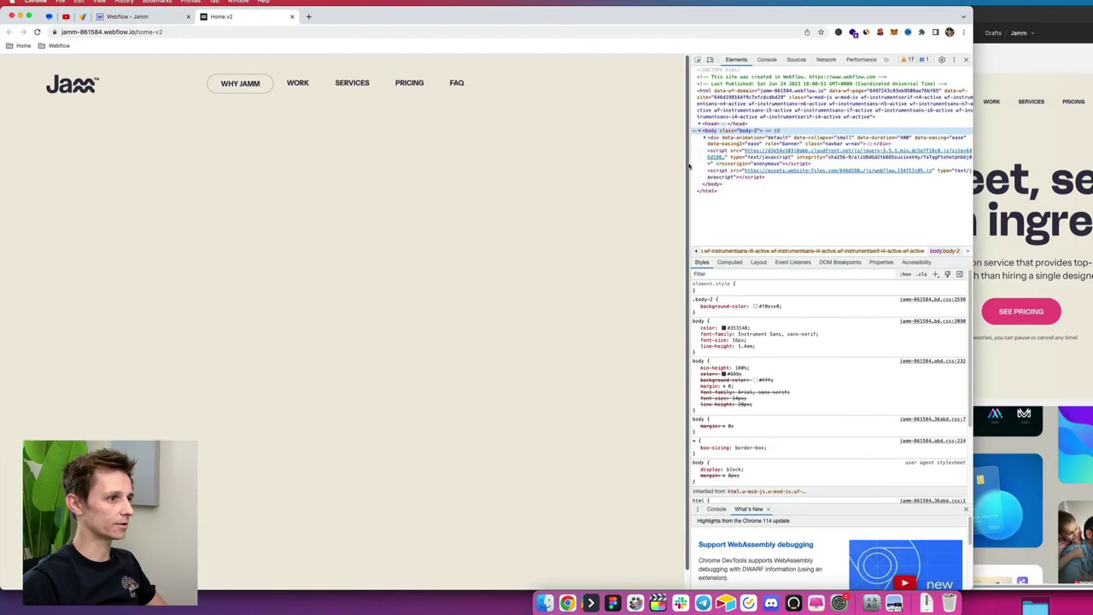
drag(688, 166, 306, 163)
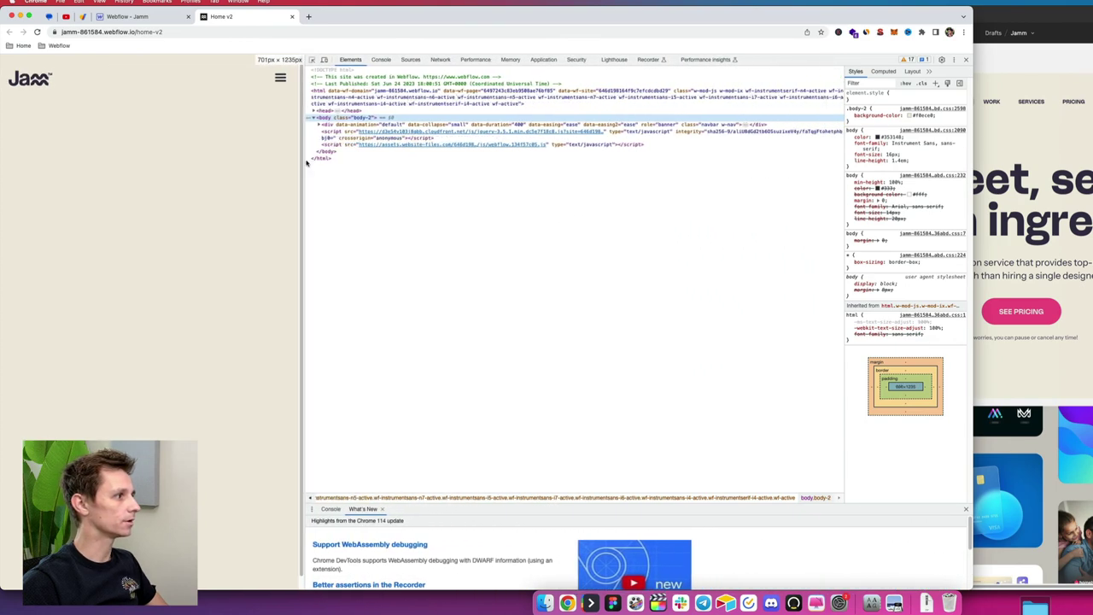
click(280, 78)
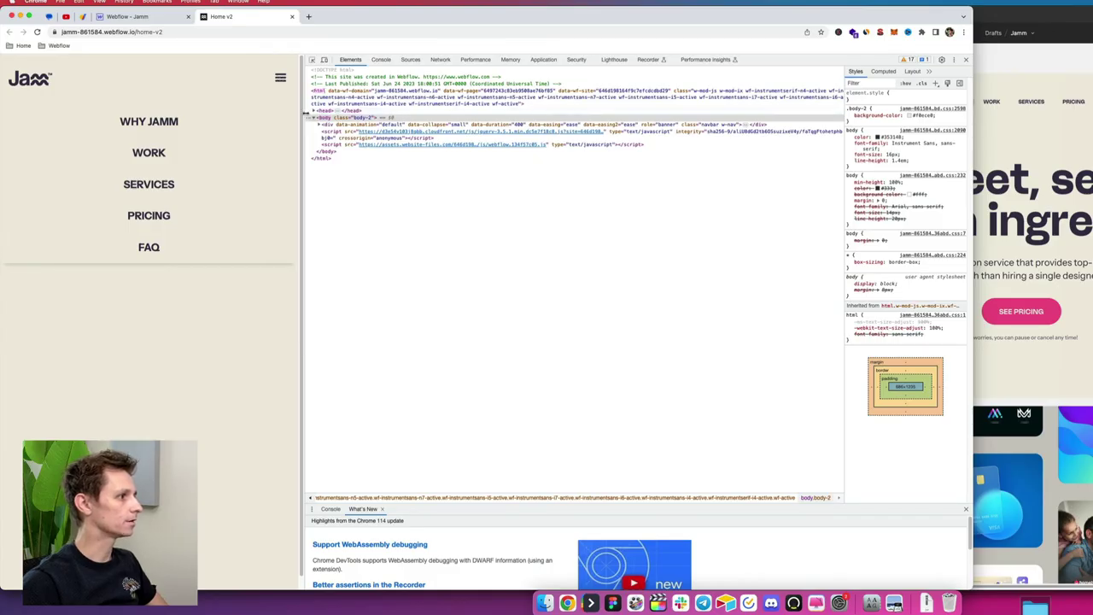
drag(300, 112, 154, 109)
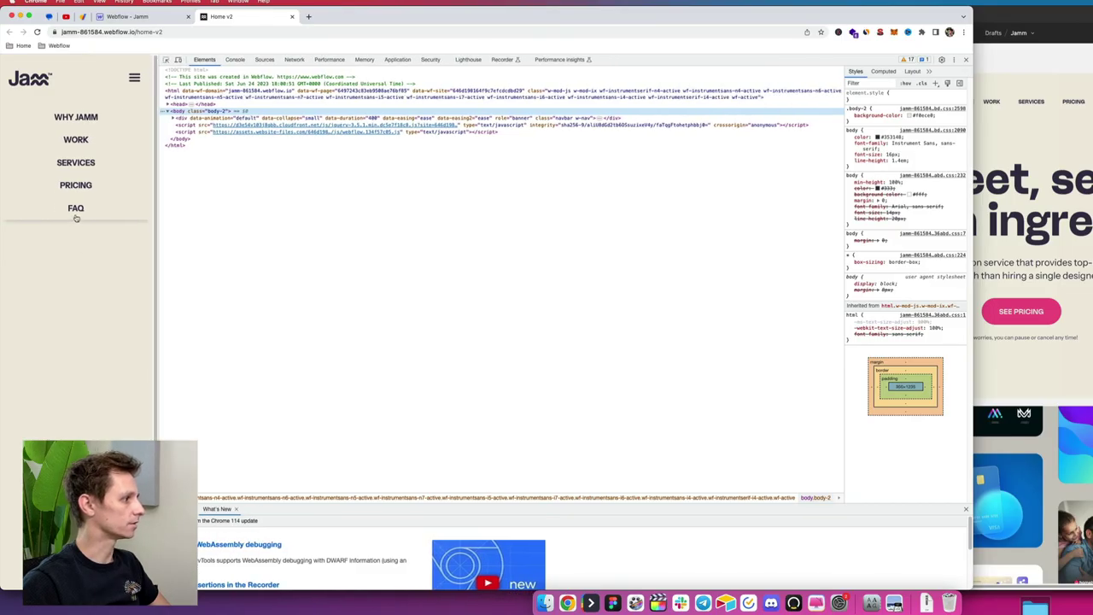
Step: Set the bottom padding of Nav Menu 2 to 20 px in the landscape phone layout
click(135, 16)
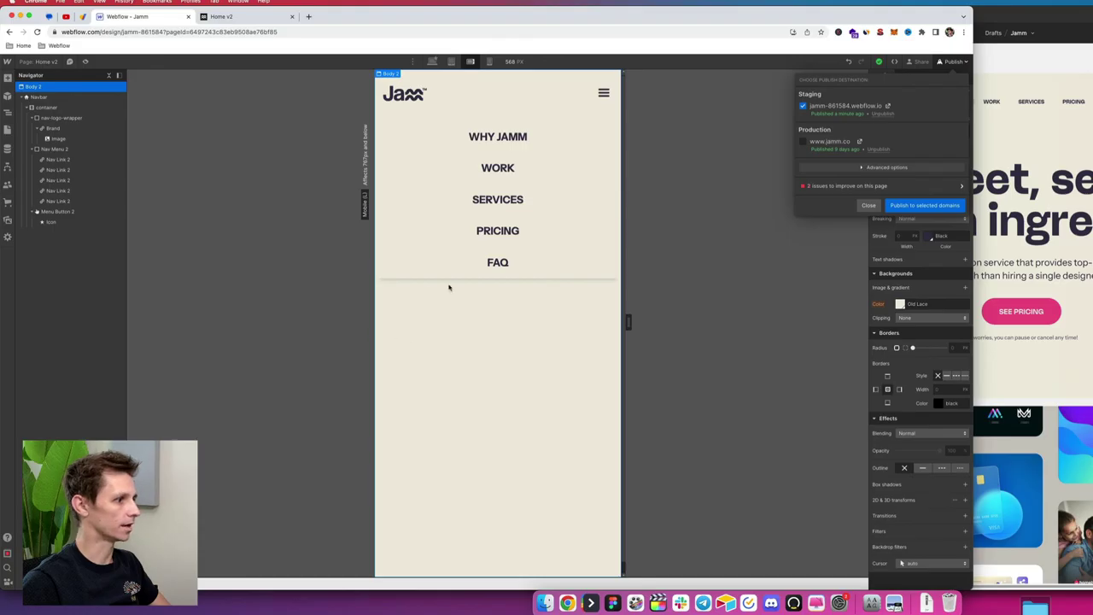
click(471, 63)
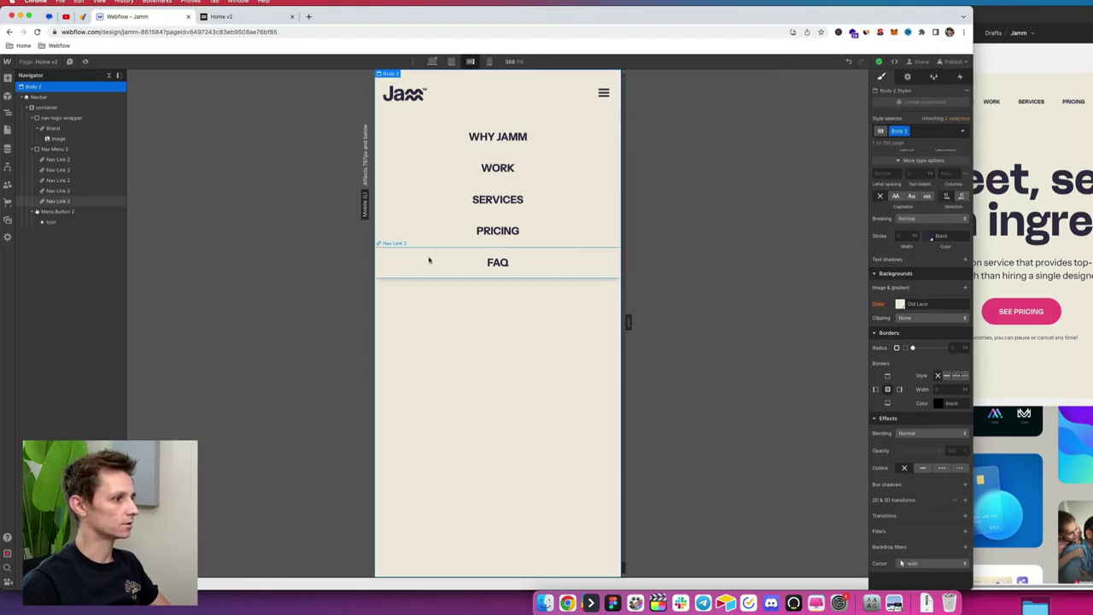
click(58, 149)
scroll(920, 306, up, 8)
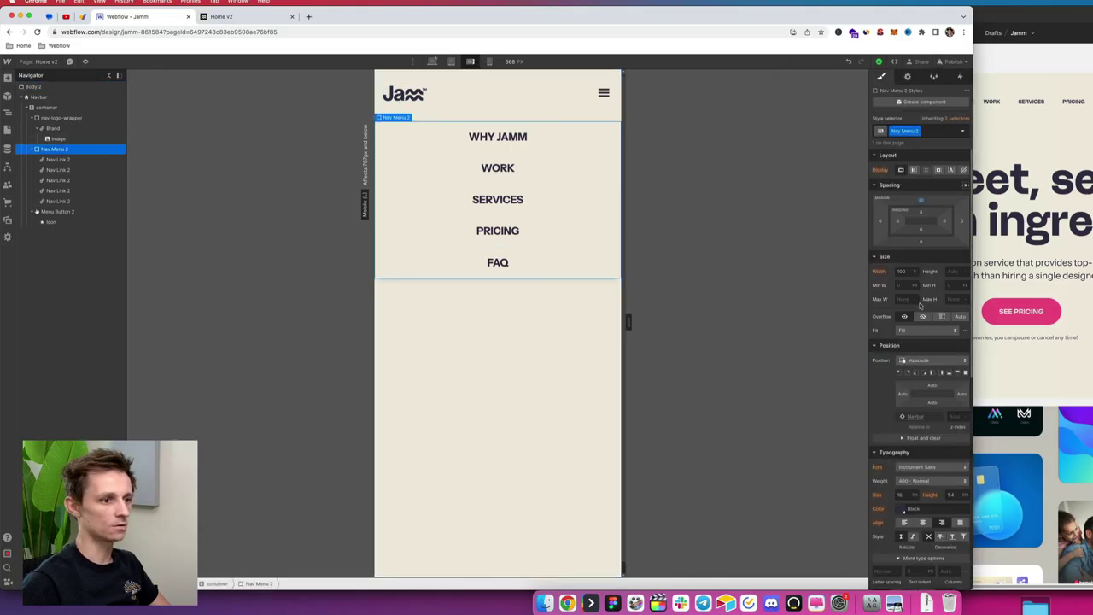
drag(921, 230, 926, 223)
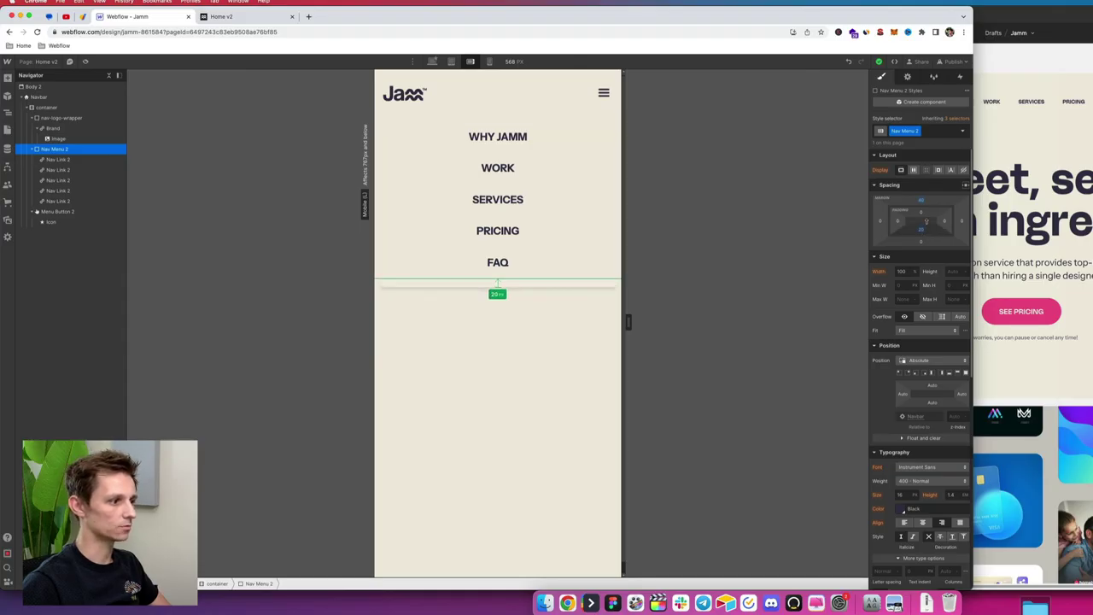
click(640, 302)
Step: Republish the site to staging and check the published page's phone menu and desktop navbar
click(952, 62)
click(925, 205)
click(244, 18)
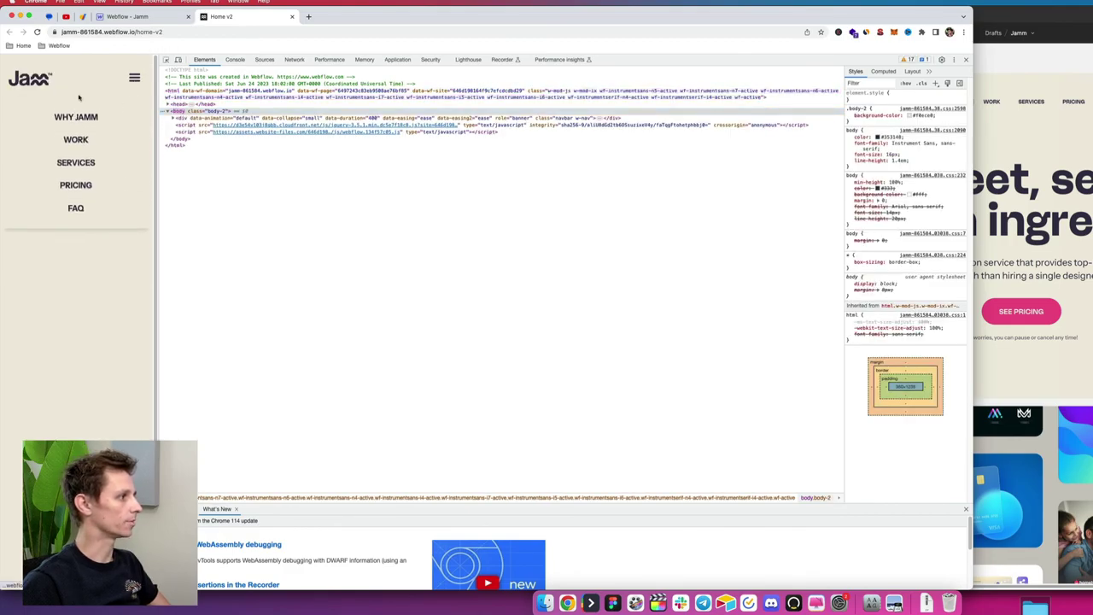
click(133, 80)
key(super+alt+i)
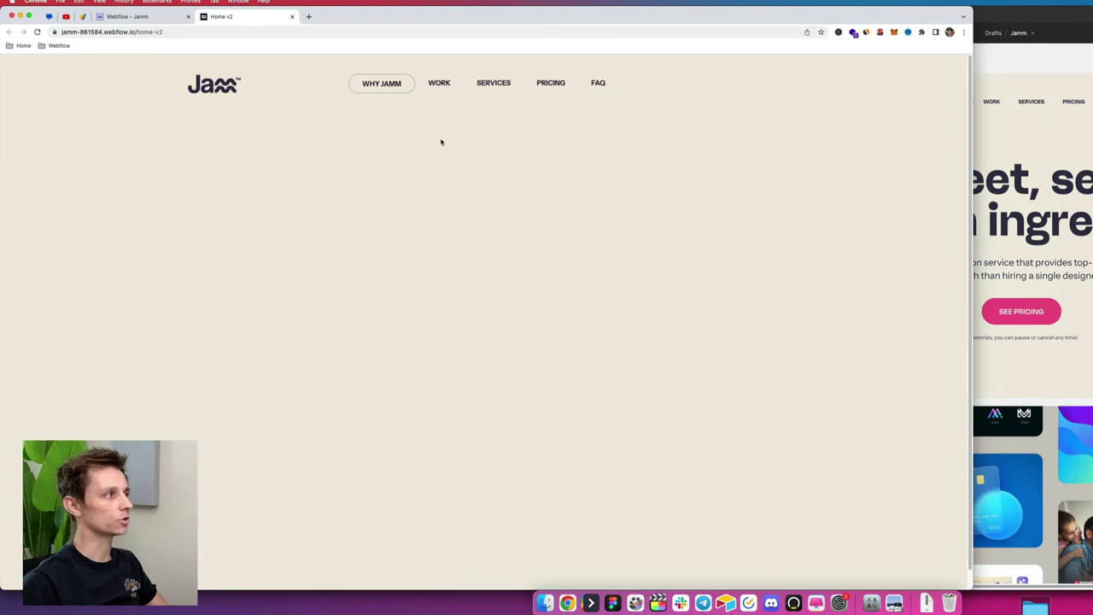
Step: Switch to Figma and look through the full Jamm page design, from the hero section down to the closing call-to-action
click(1008, 129)
scroll(1008, 188, right, 1)
scroll(990, 188, left, 1)
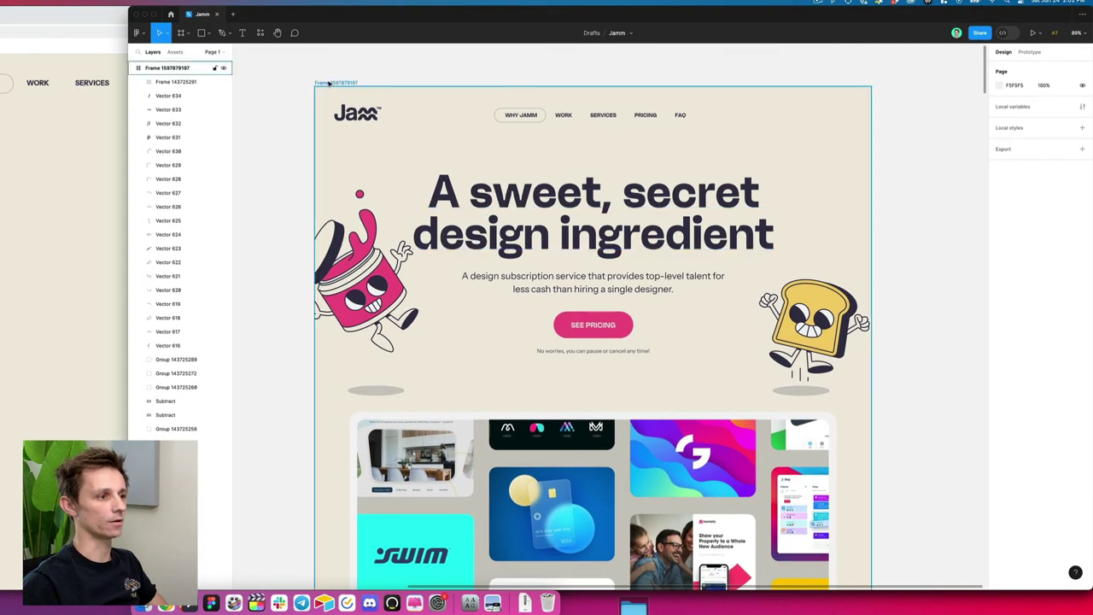
click(327, 101)
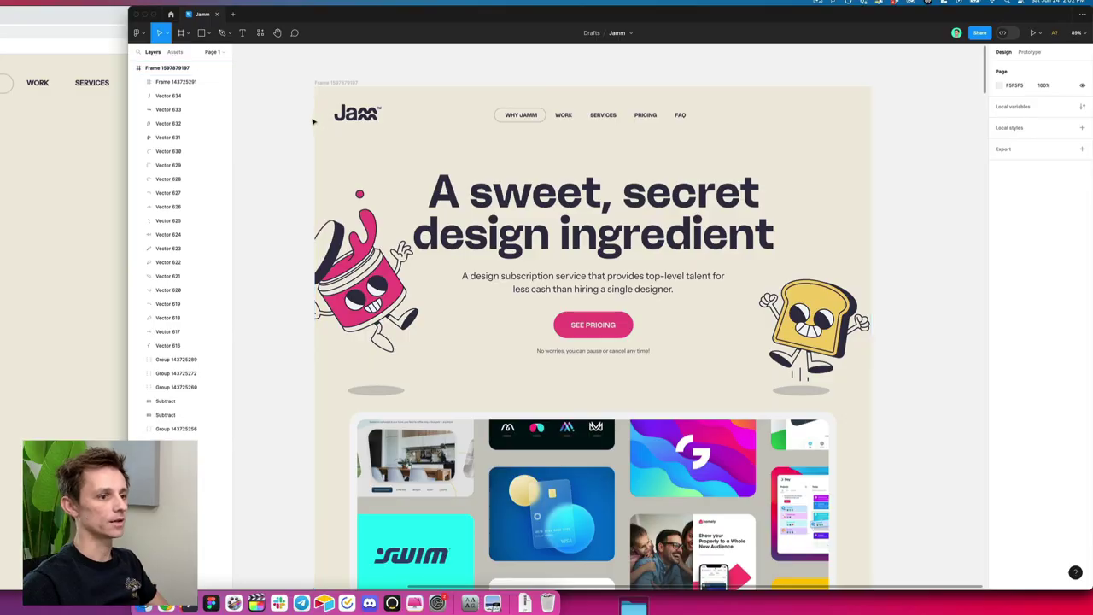
scroll(537, 198, down, 3)
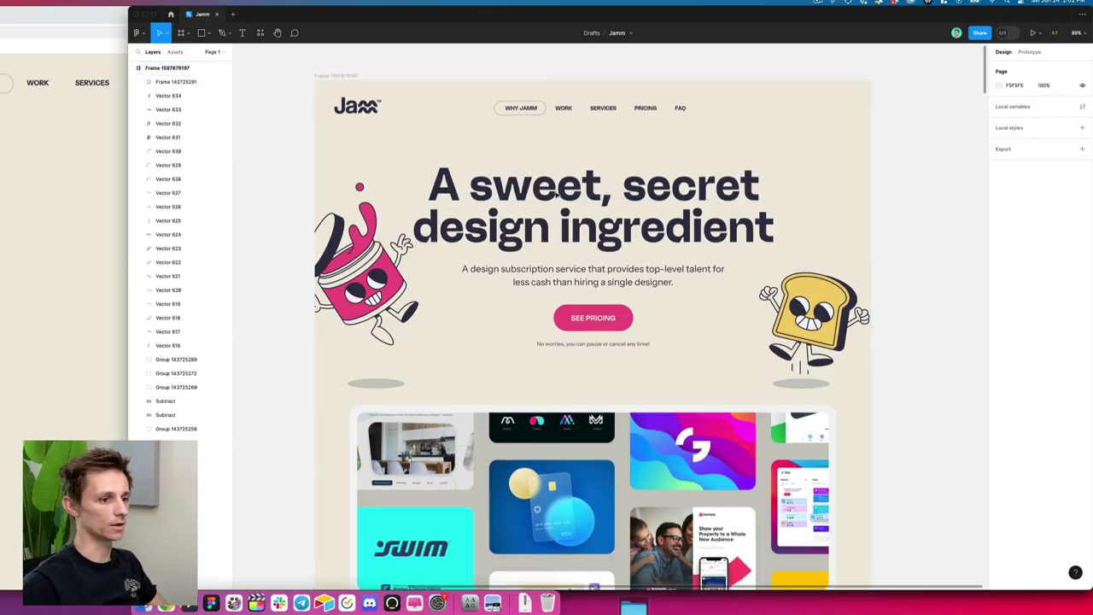
scroll(534, 201, down, 1)
scroll(533, 201, down, 1)
scroll(533, 202, down, 10)
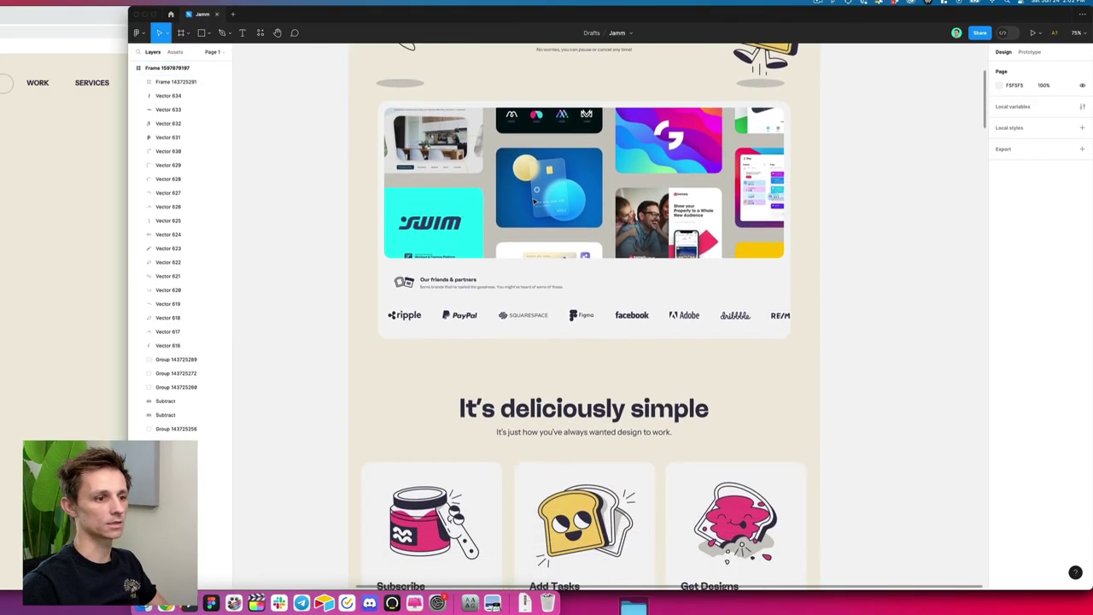
scroll(534, 201, down, 20)
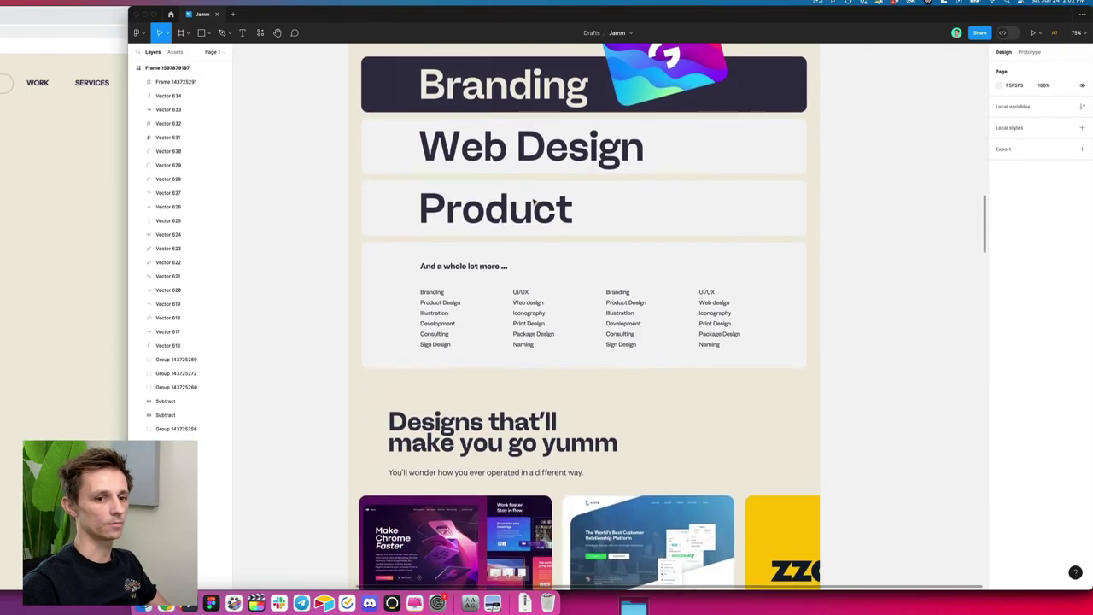
scroll(533, 202, down, 20)
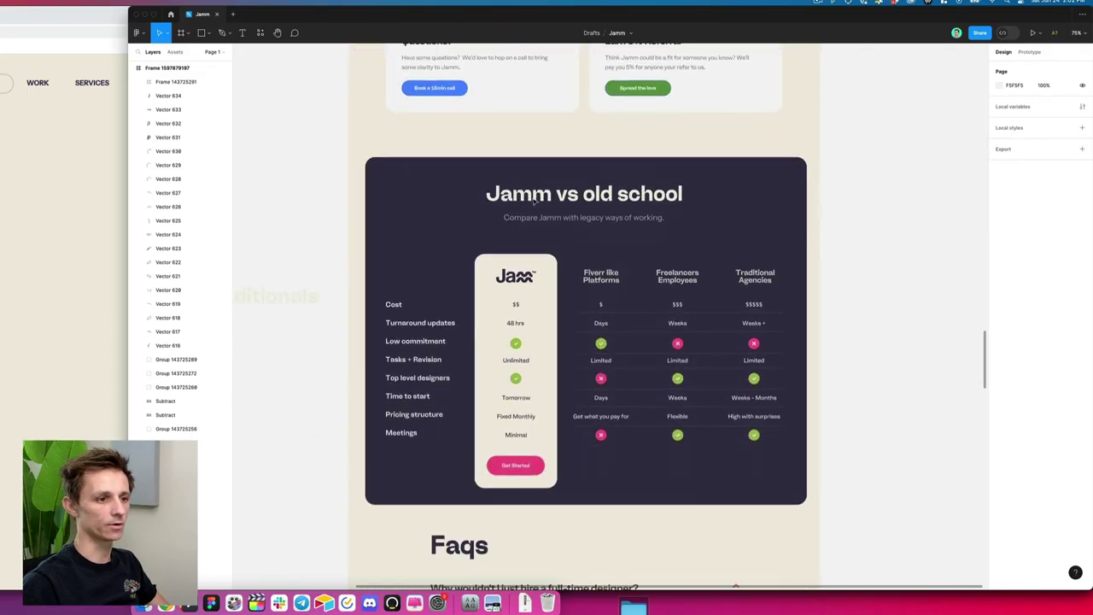
scroll(534, 202, down, 5)
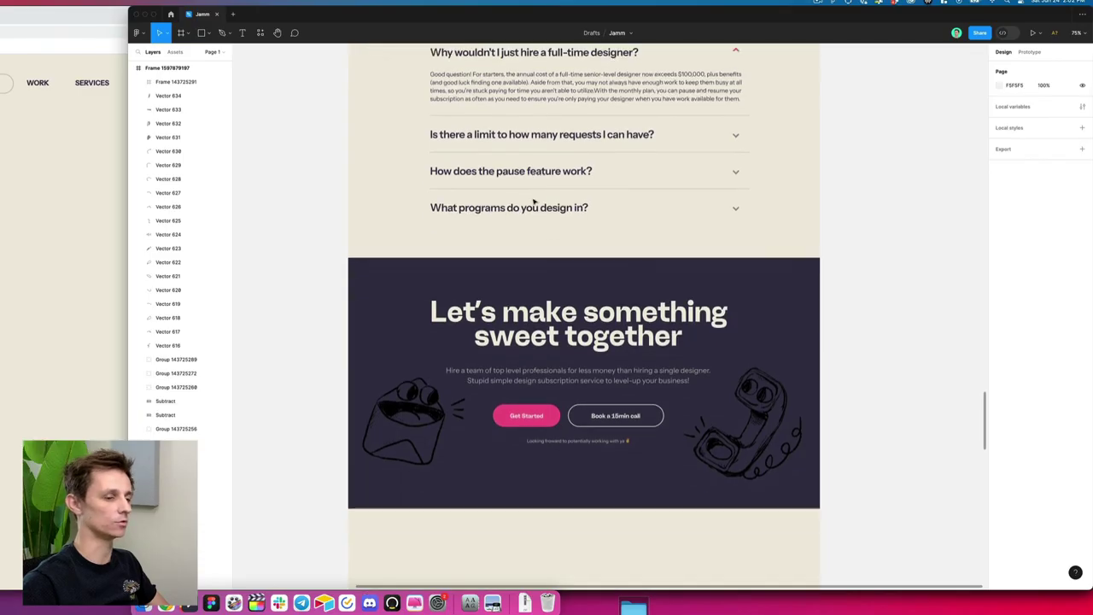
scroll(530, 196, up, 15)
scroll(530, 196, up, 20)
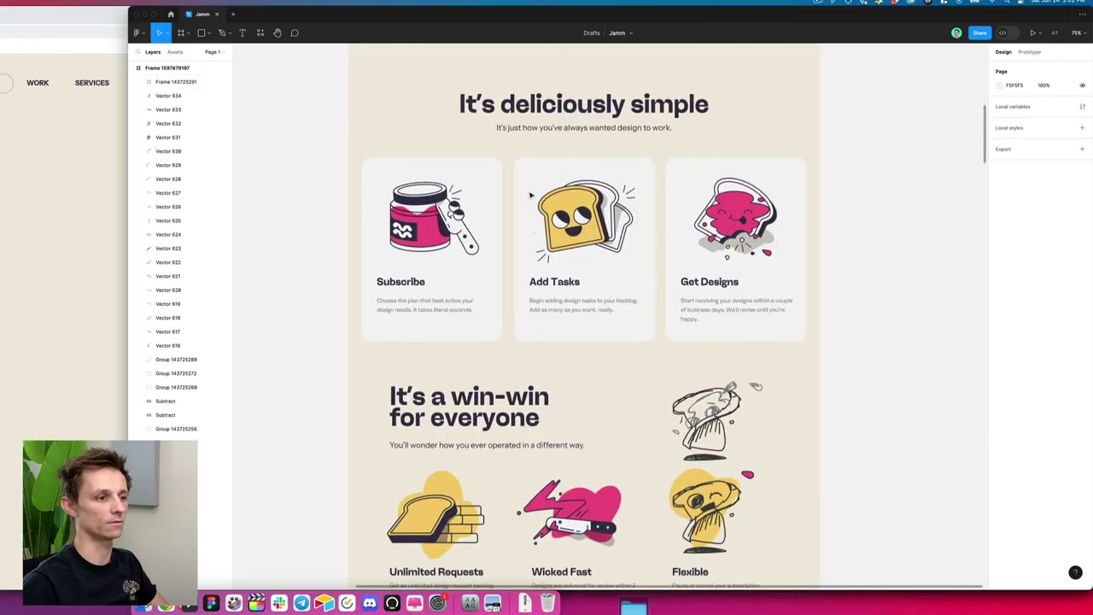
scroll(530, 196, up, 3)
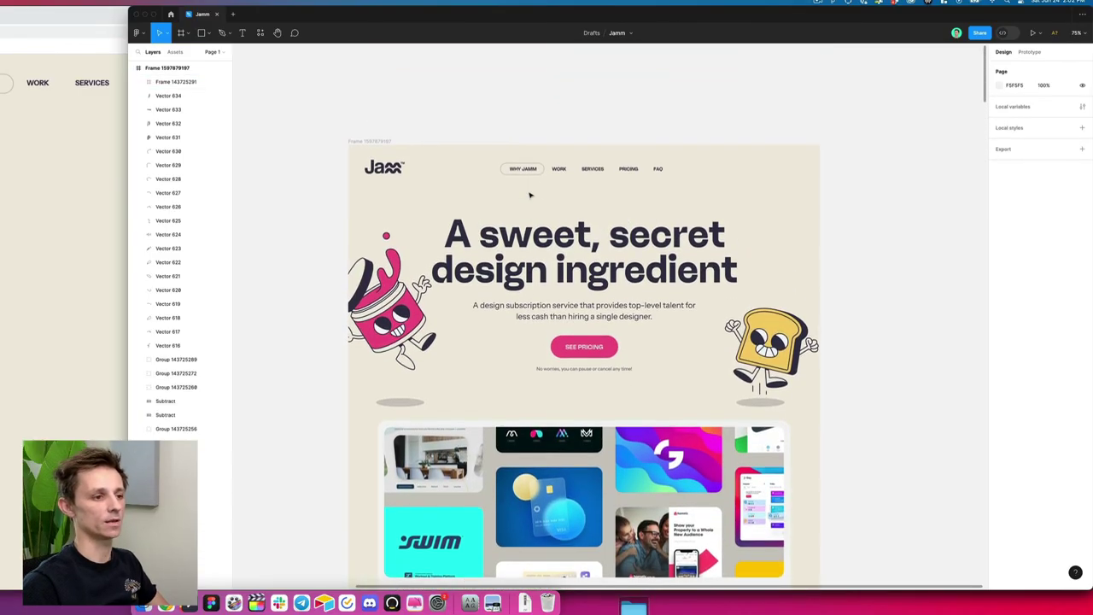
scroll(527, 190, down, 5)
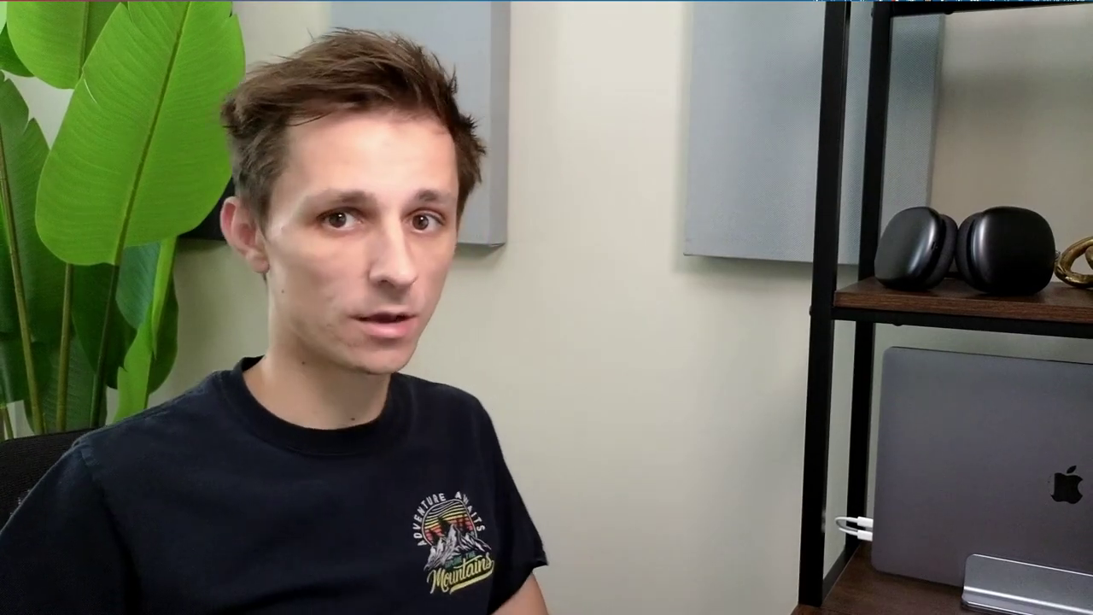